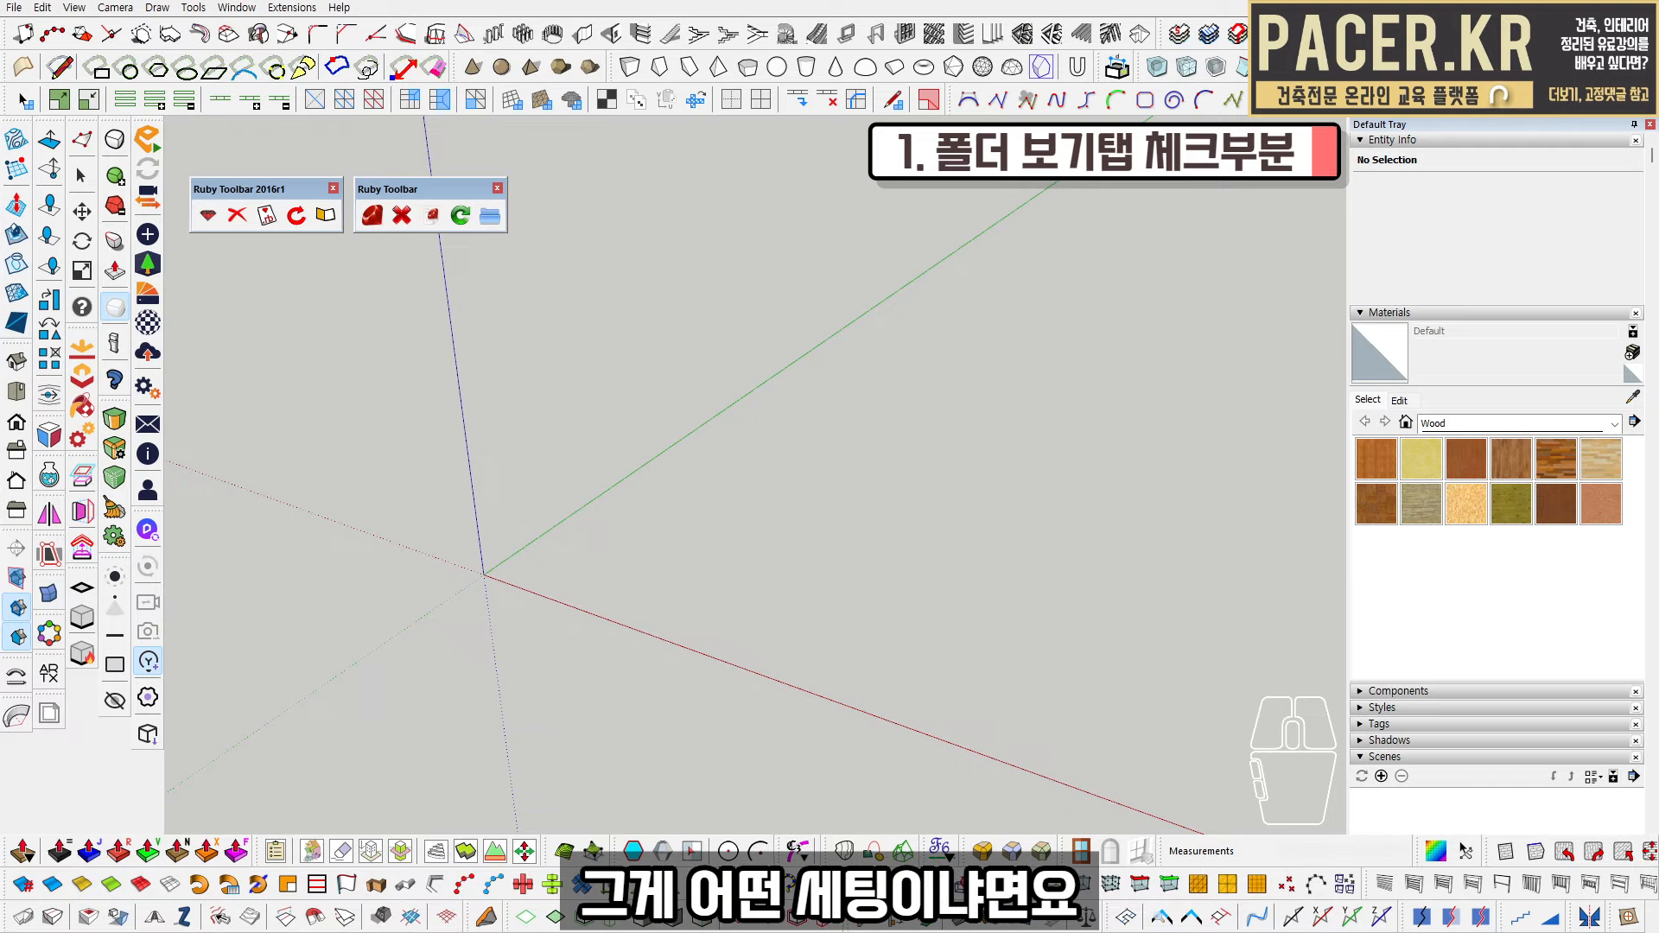
Open File Explorer and show its display options to check the file name extensions and hidden items settings
{"action": "key", "text": "super+e"}
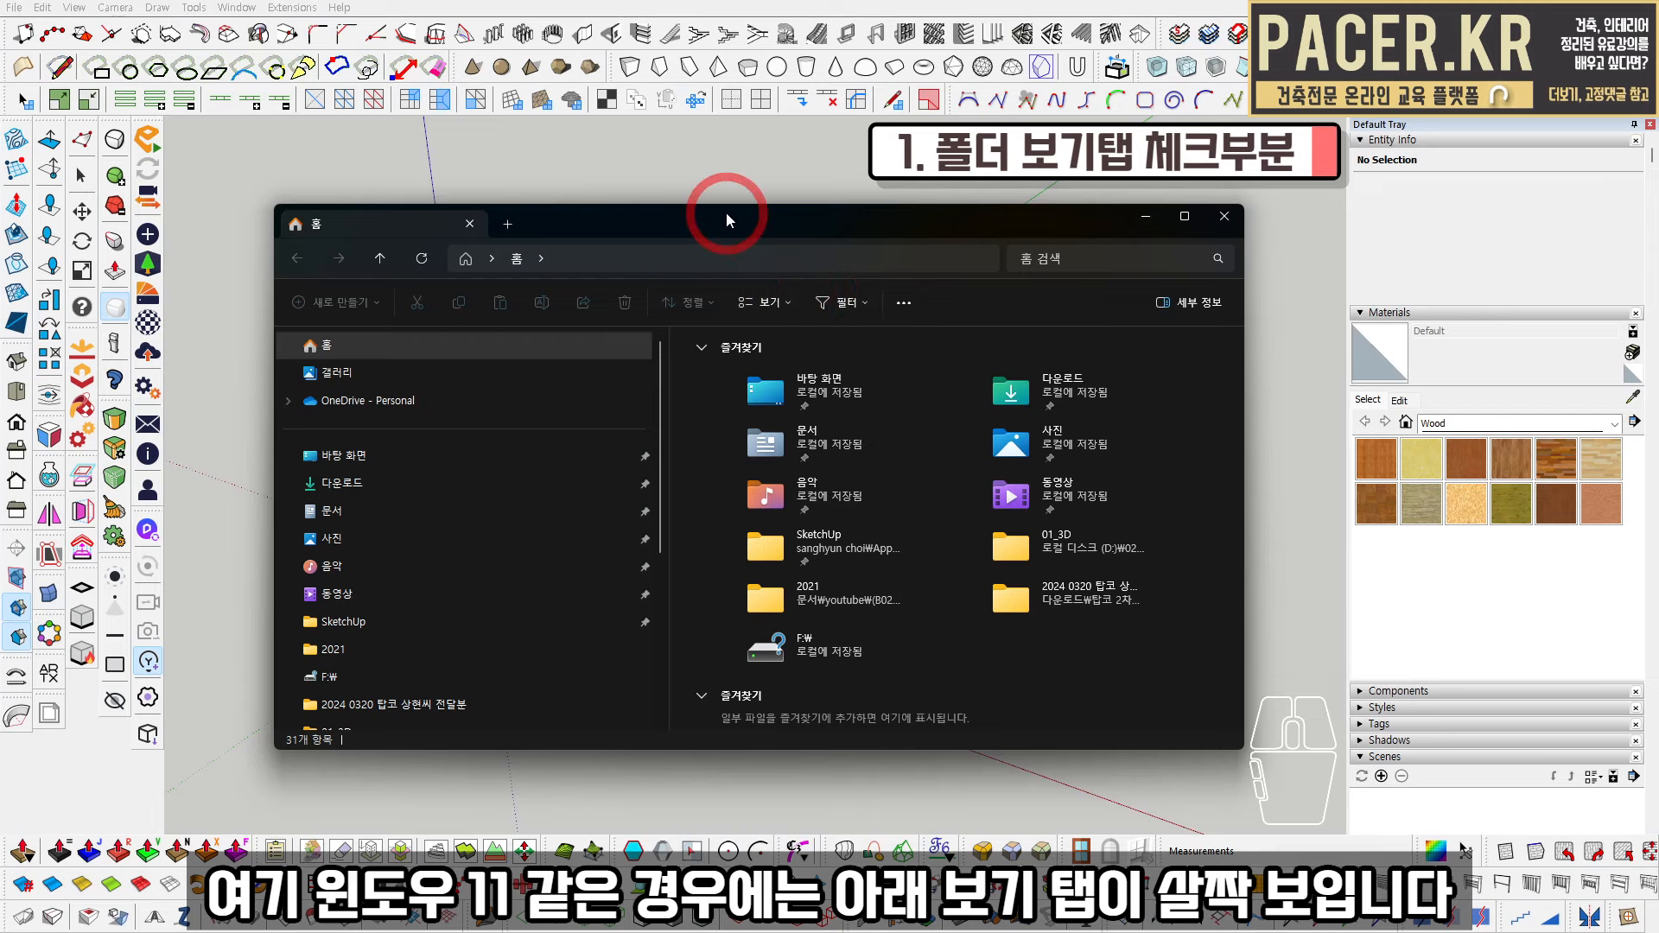
{"action": "left_click_drag", "start_coordinate": [726, 211], "coordinate": [699, 188]}
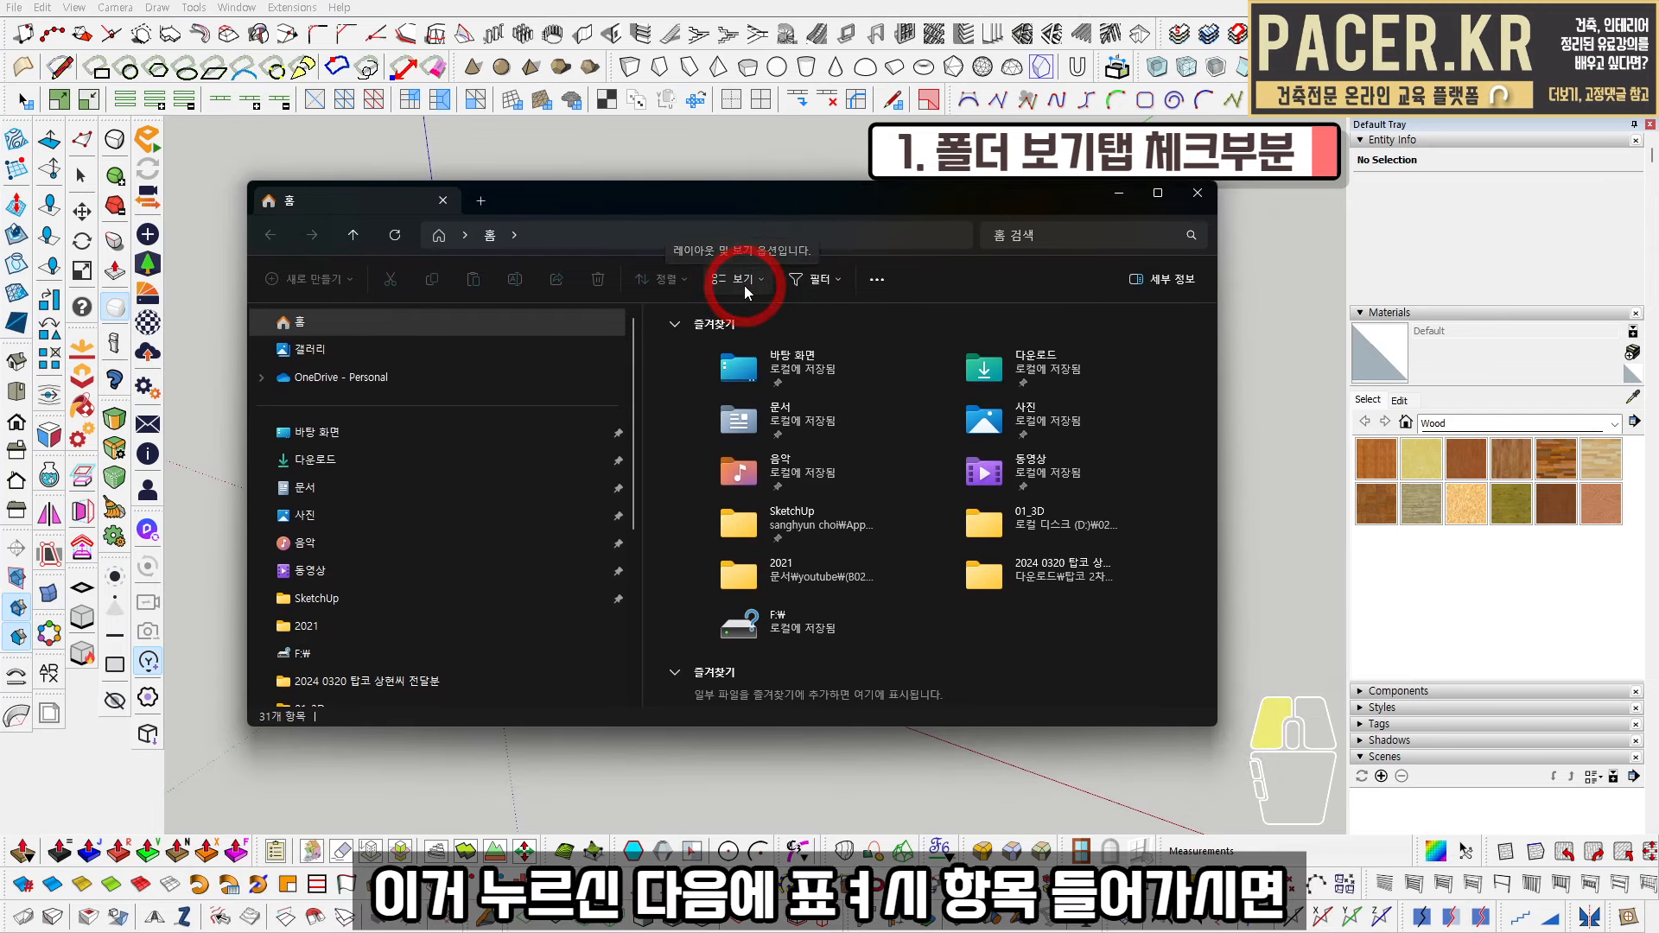
{"action": "left_click", "coordinate": [745, 285]}
{"action": "mouse_move", "coordinate": [763, 437]}
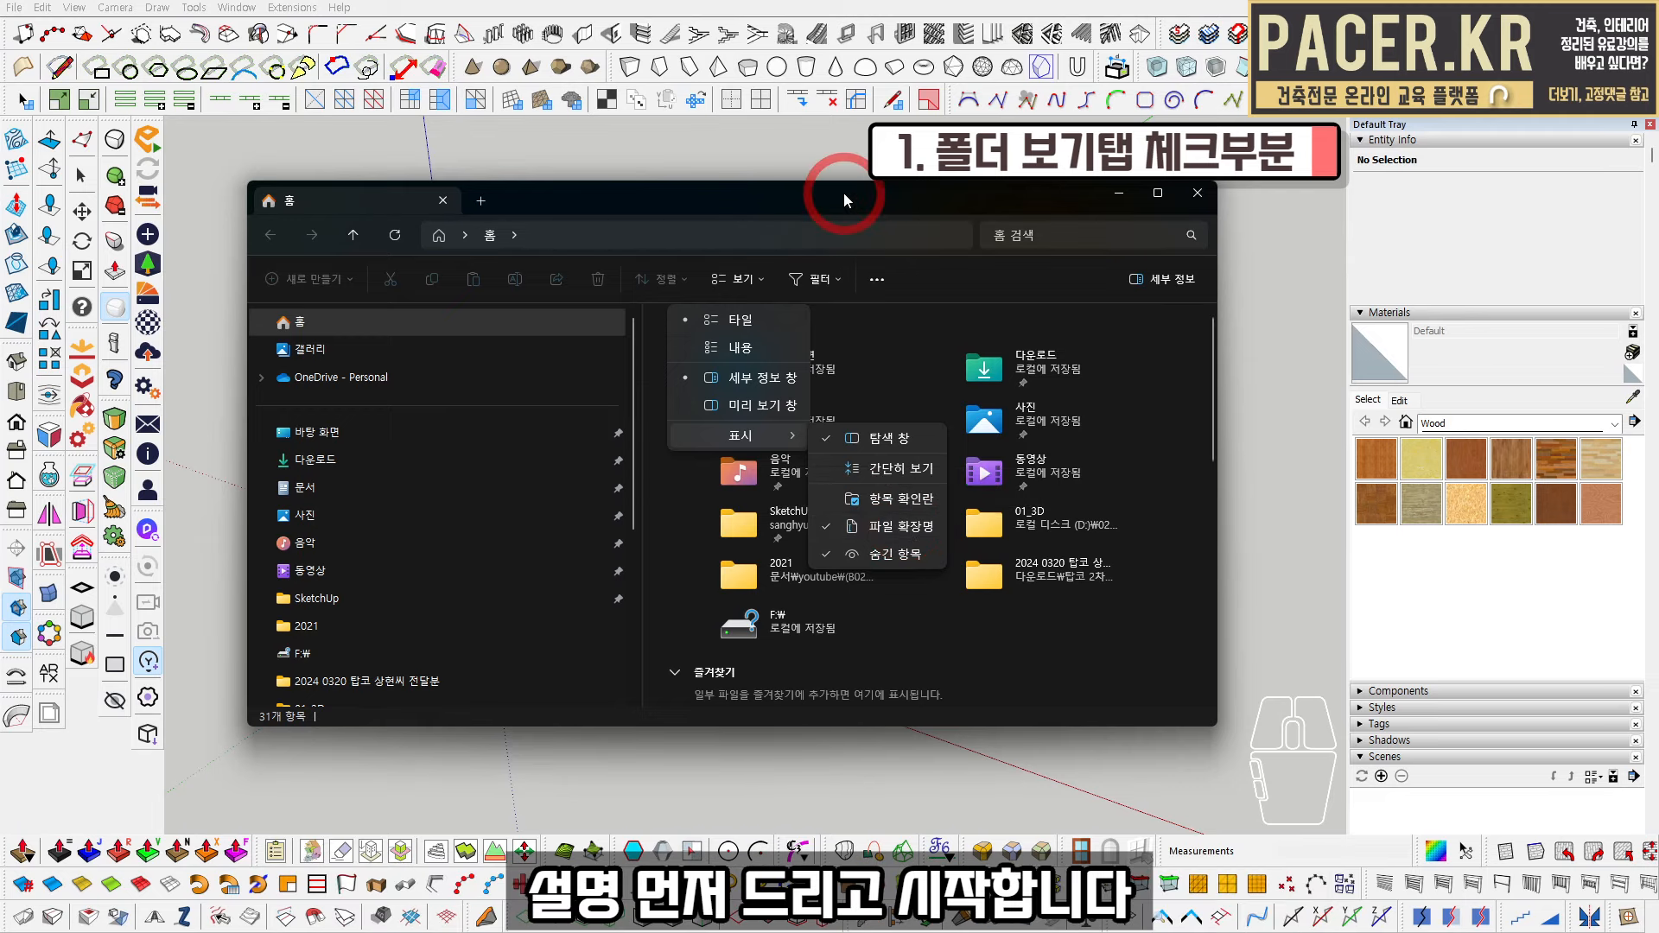
{"action": "left_click_drag", "start_coordinate": [844, 193], "coordinate": [893, 206]}
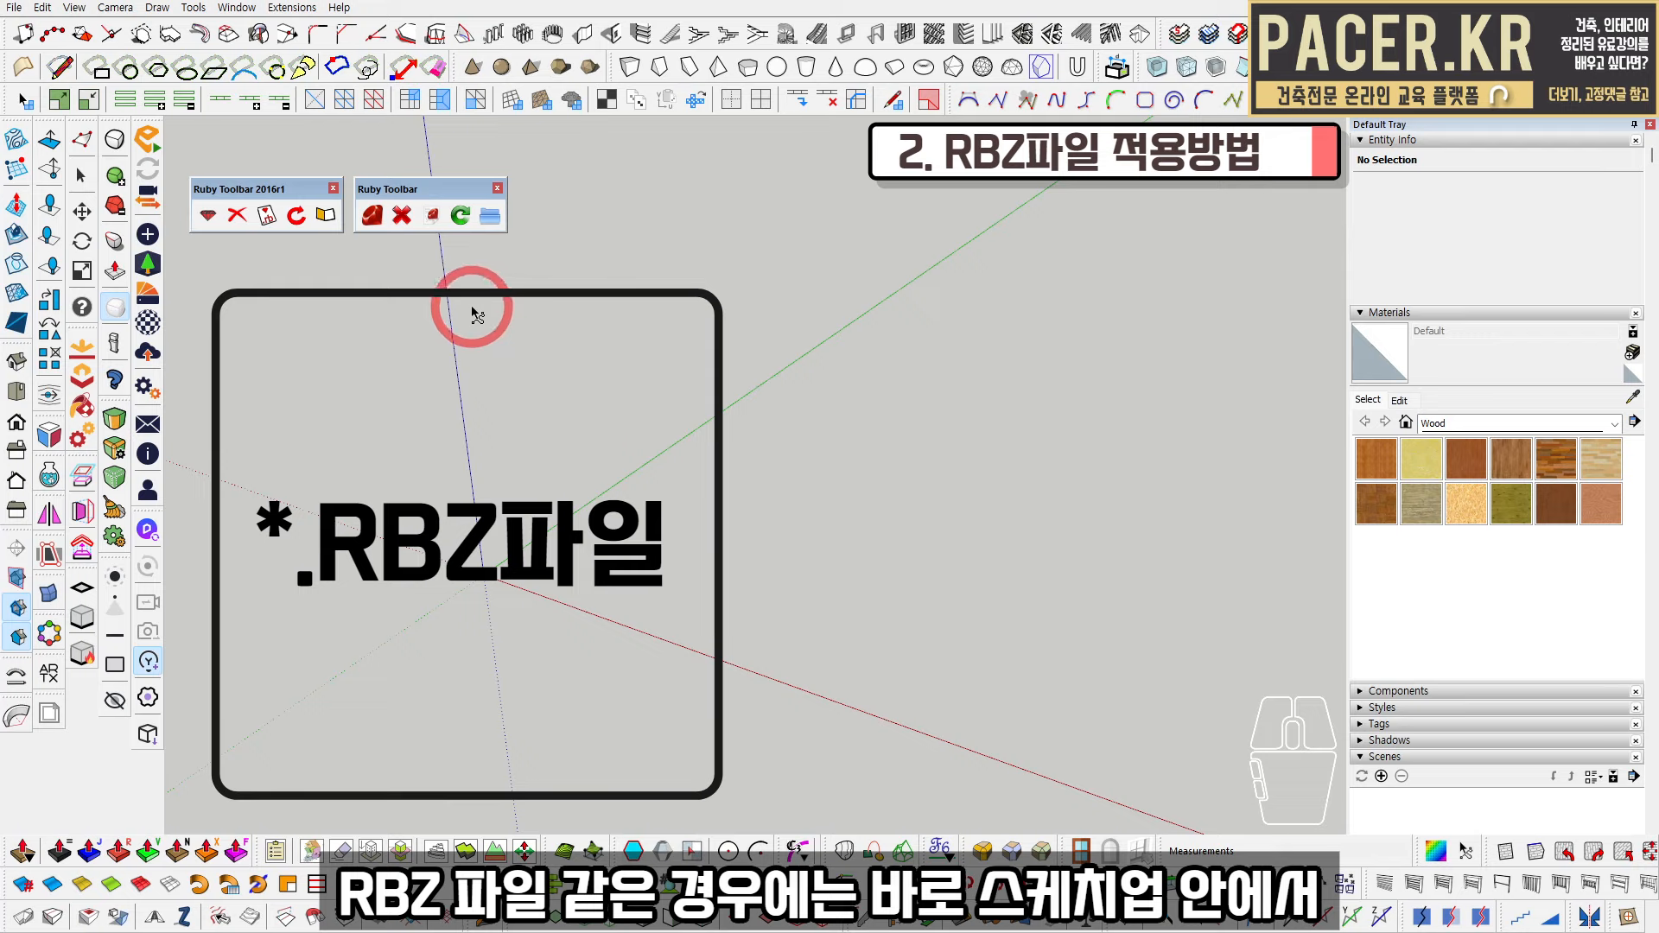
Open the Extension Manager, bring up the RBZ file picker for installing an extension, and close both without installing anything
{"action": "left_click", "coordinate": [288, 9]}
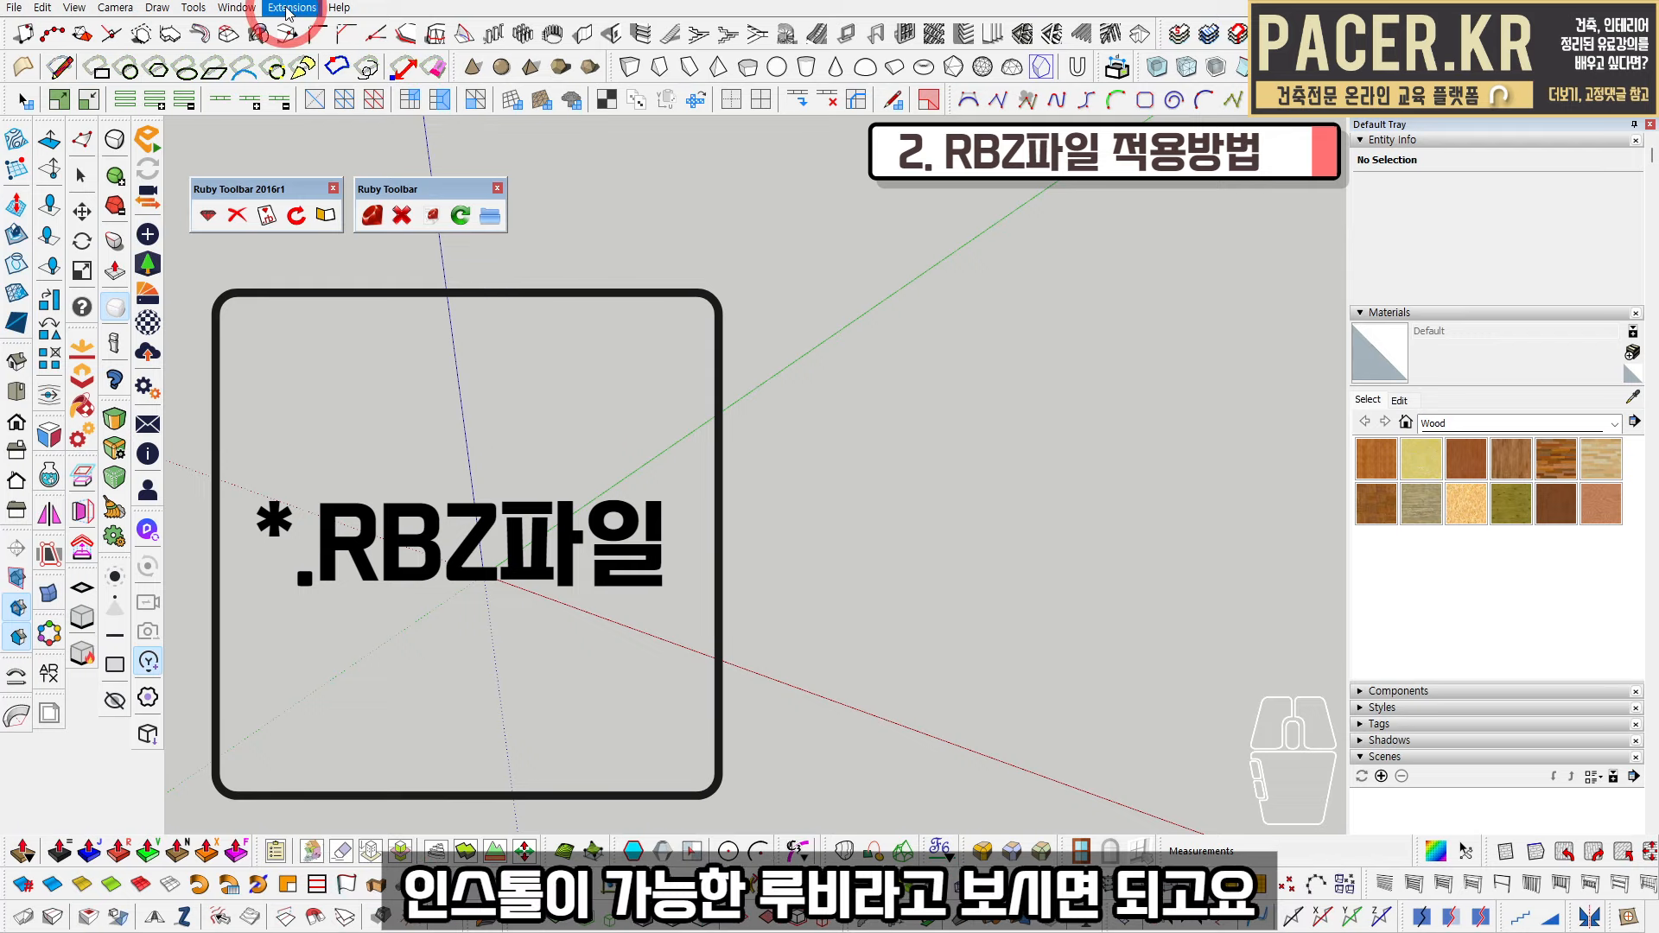
{"action": "left_click", "coordinate": [288, 9]}
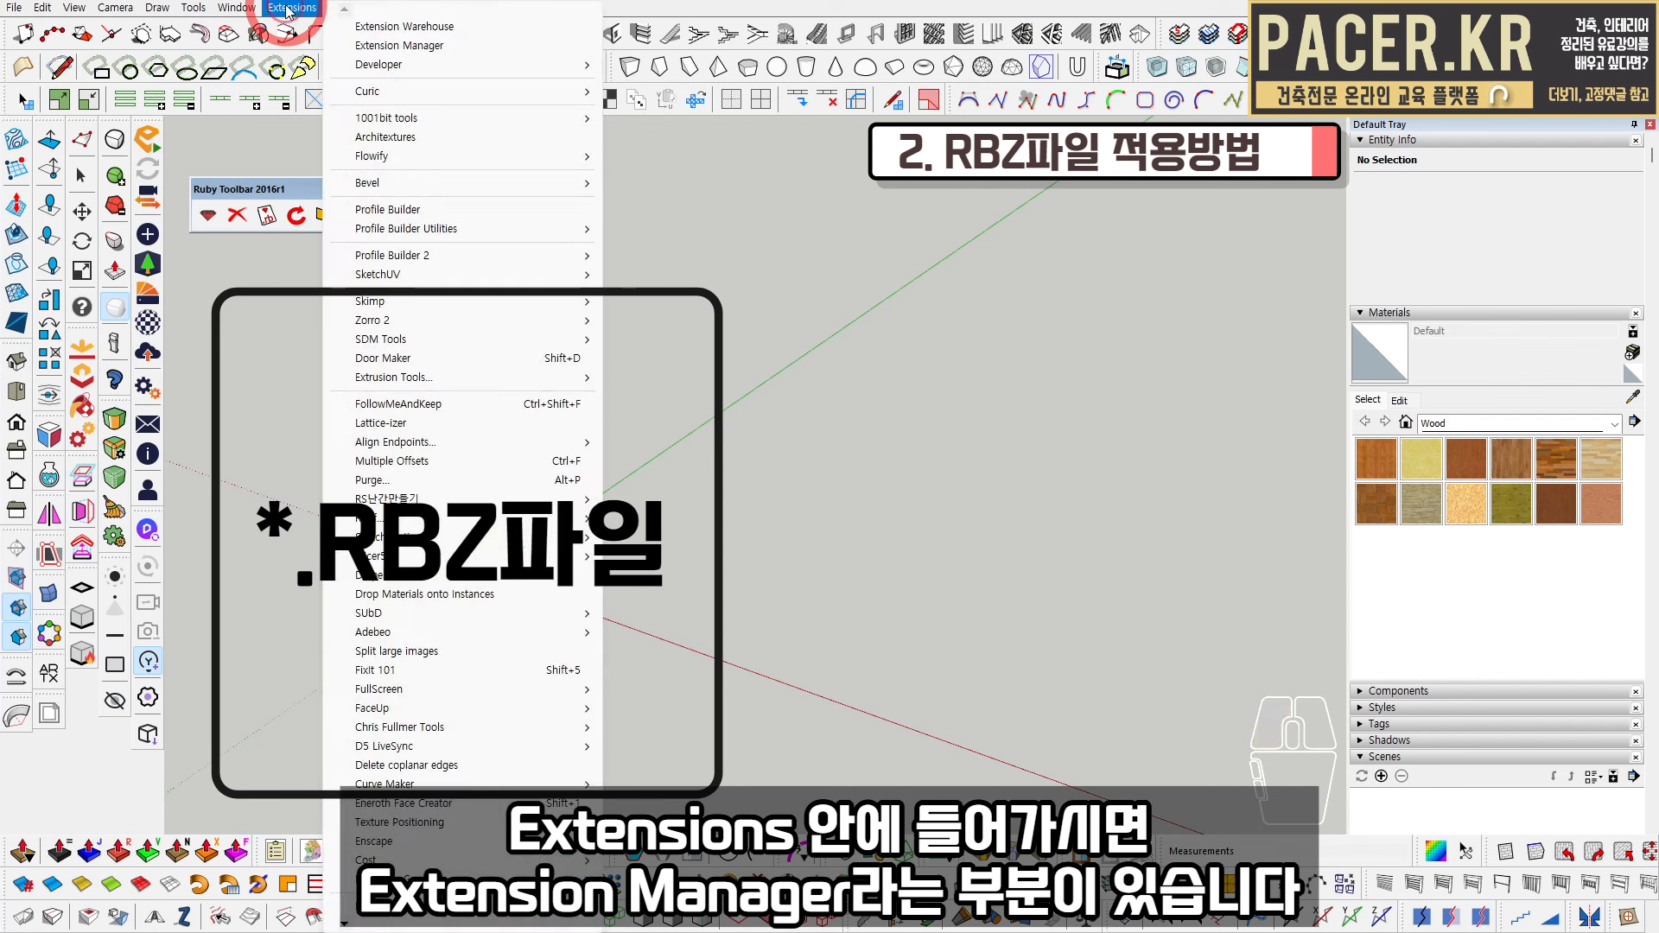
{"action": "left_click", "coordinate": [417, 55]}
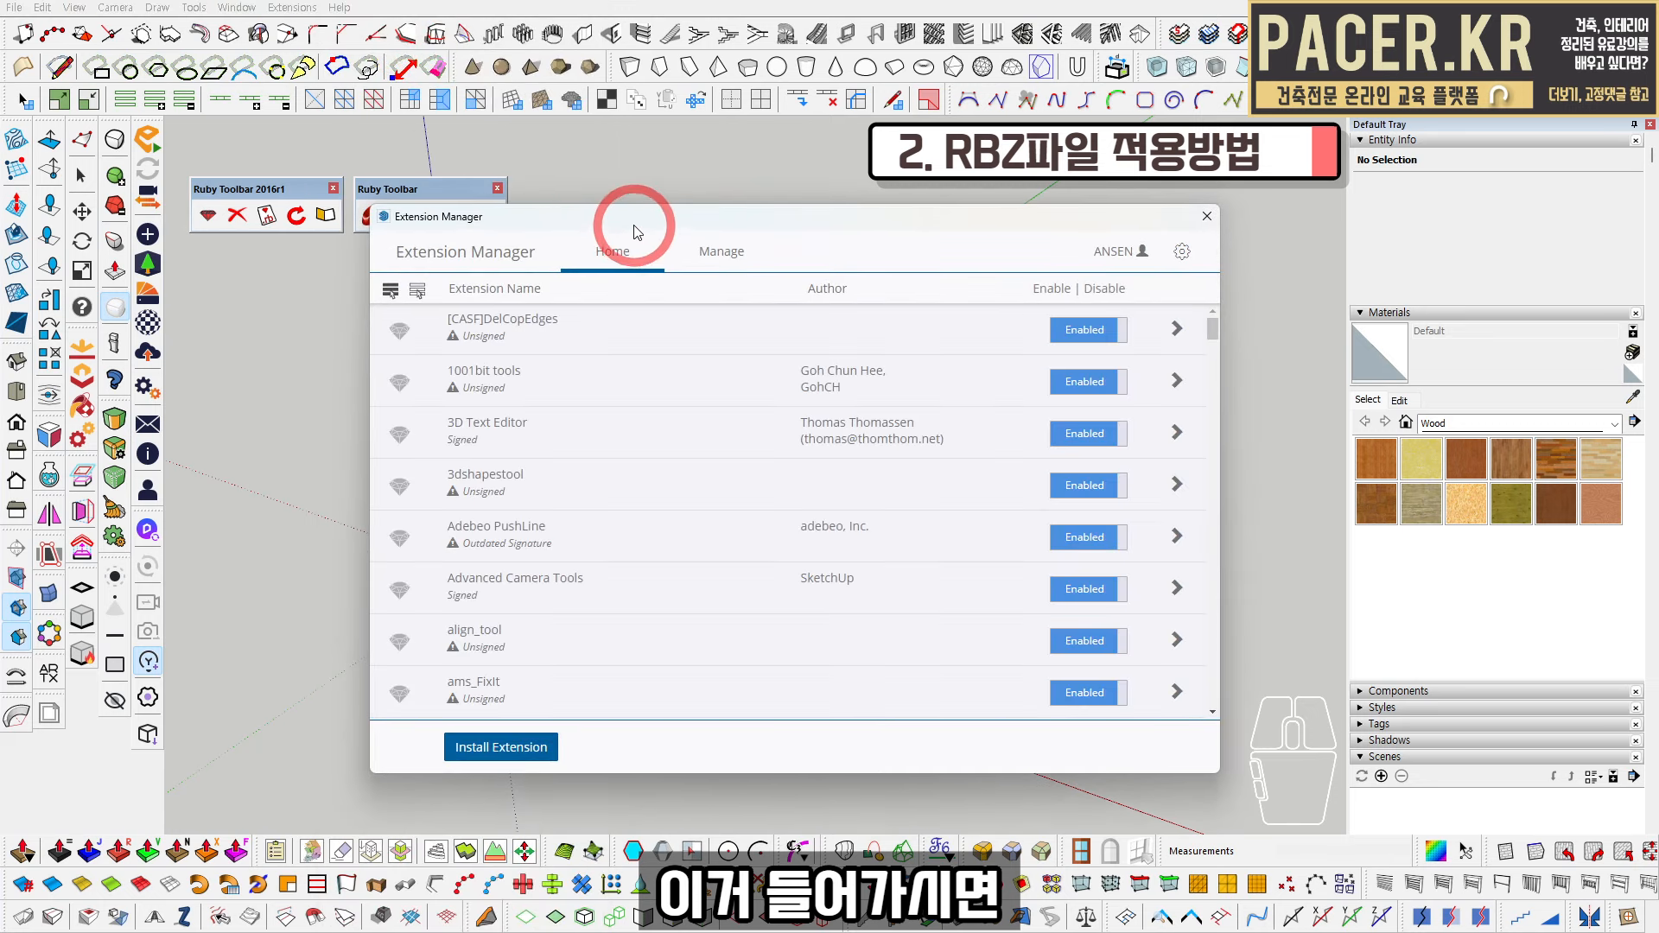
{"action": "left_click_drag", "start_coordinate": [633, 119], "coordinate": [595, 204]}
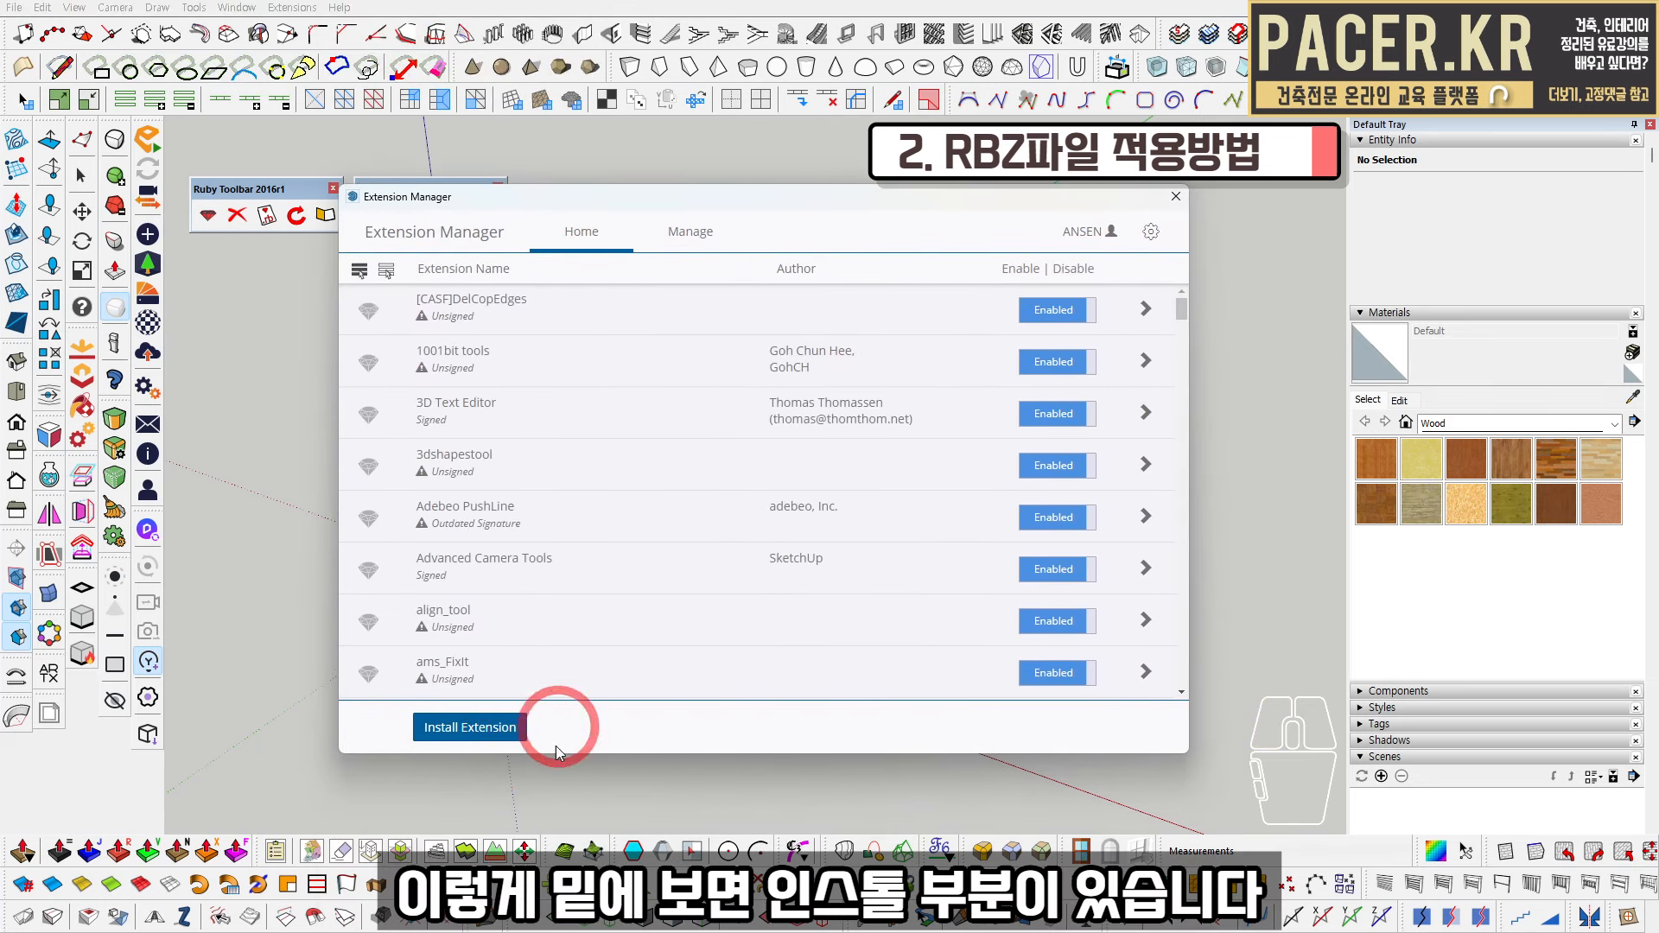
{"action": "left_click", "coordinate": [471, 728]}
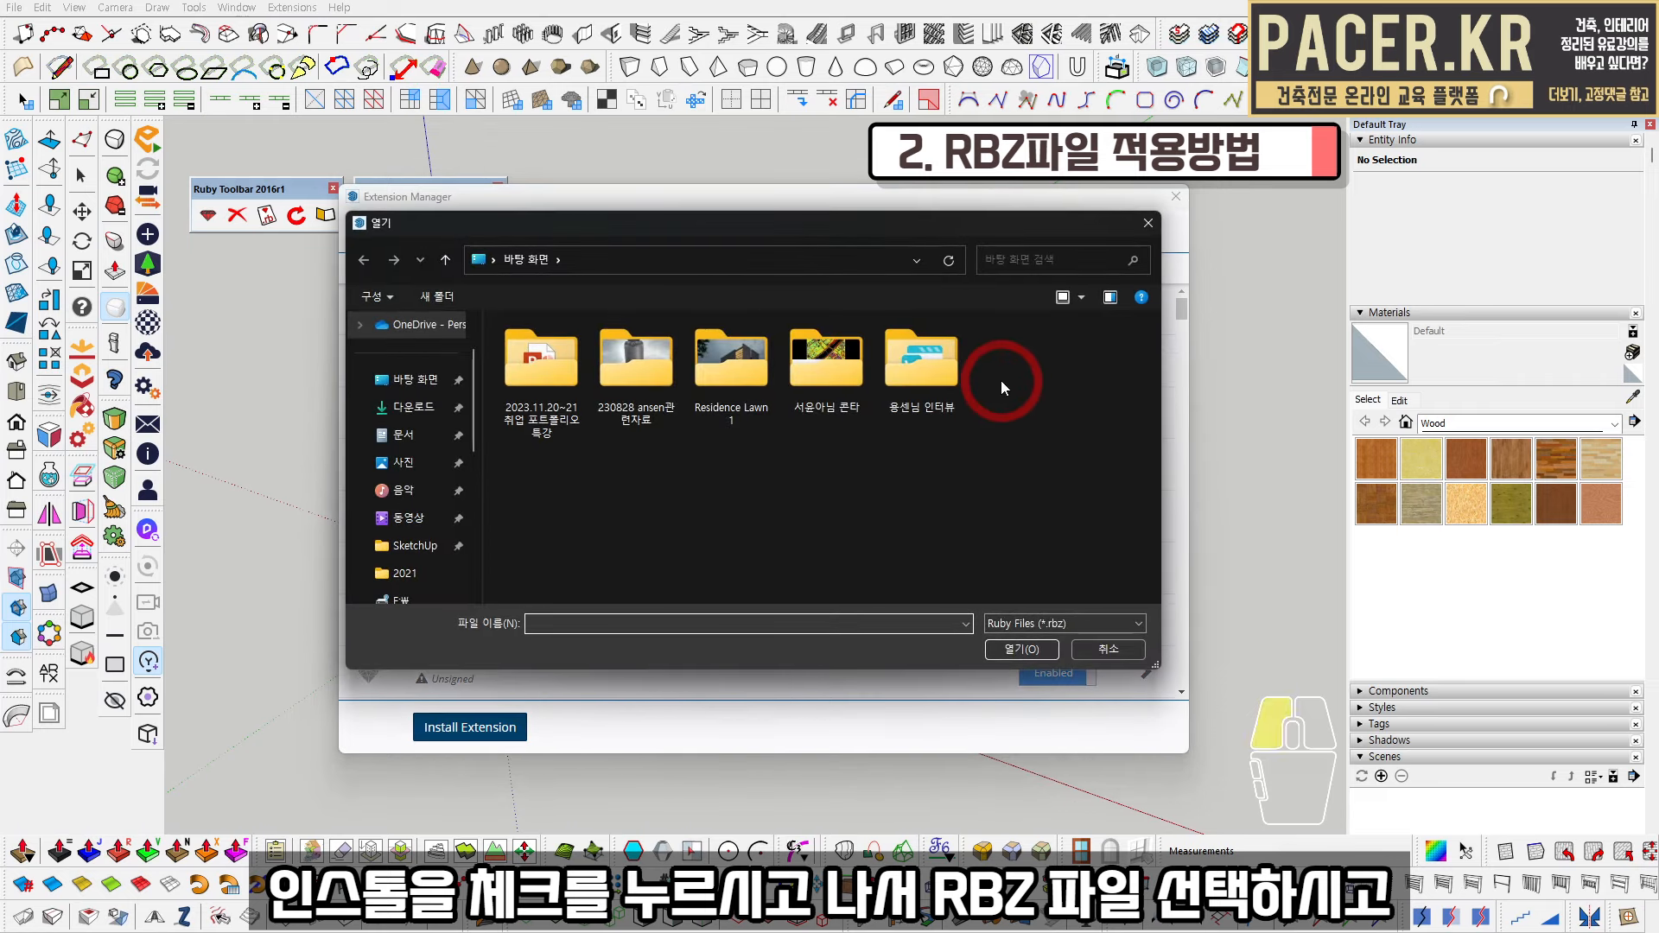
{"action": "left_click", "coordinate": [1032, 650]}
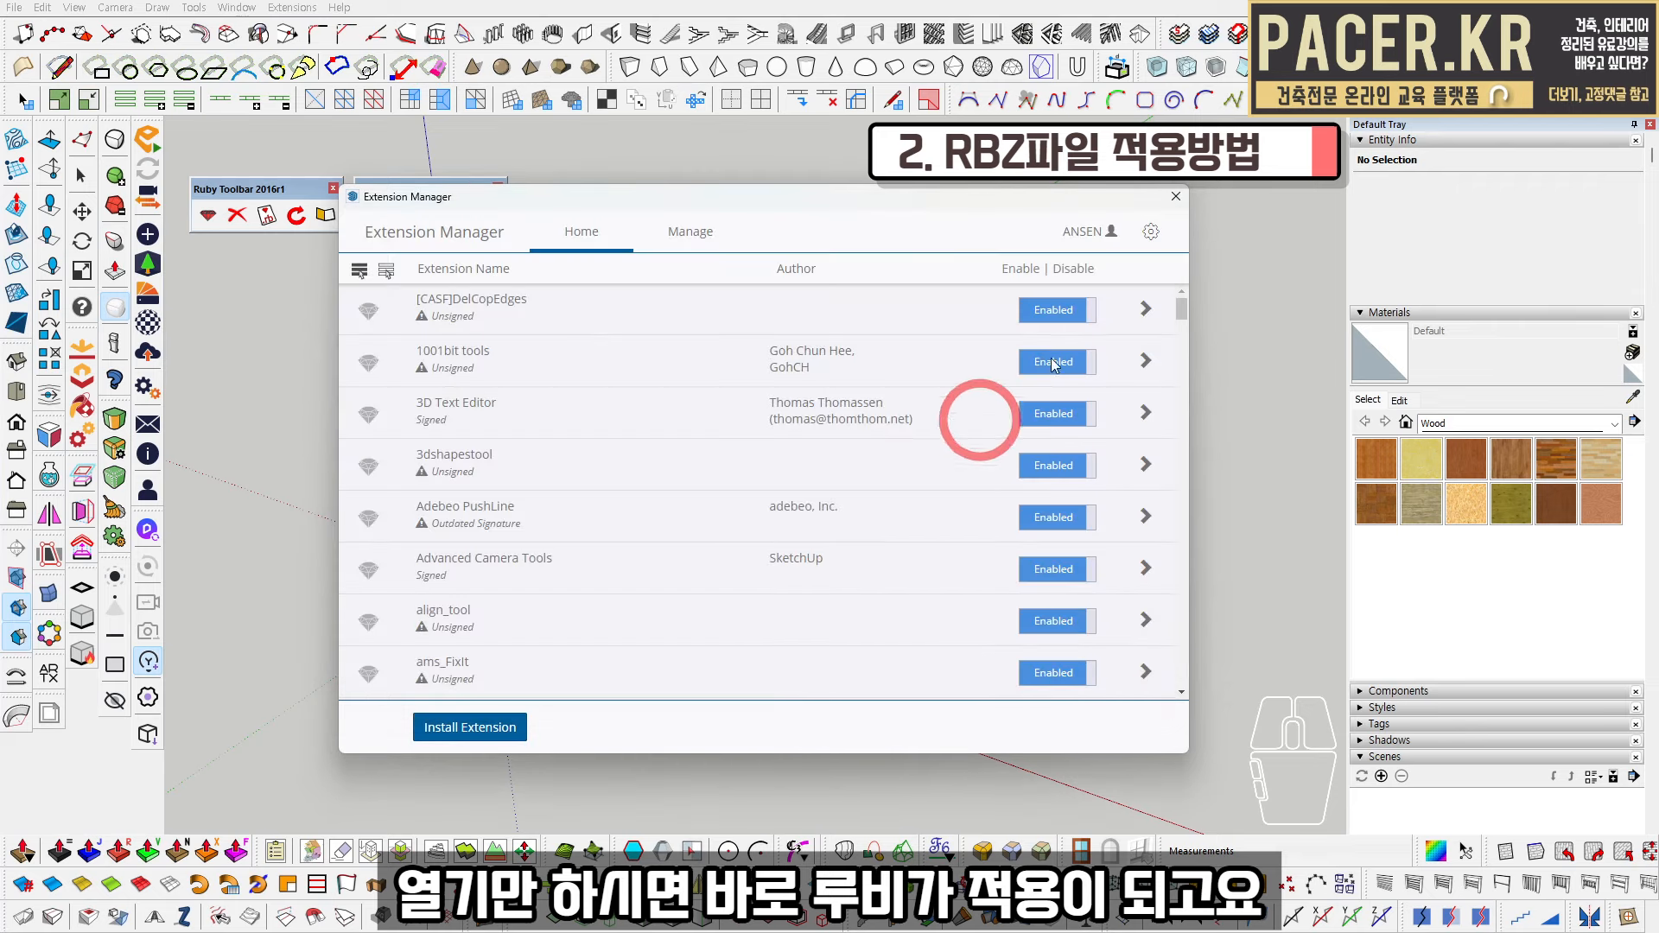
{"action": "left_click", "coordinate": [1176, 196]}
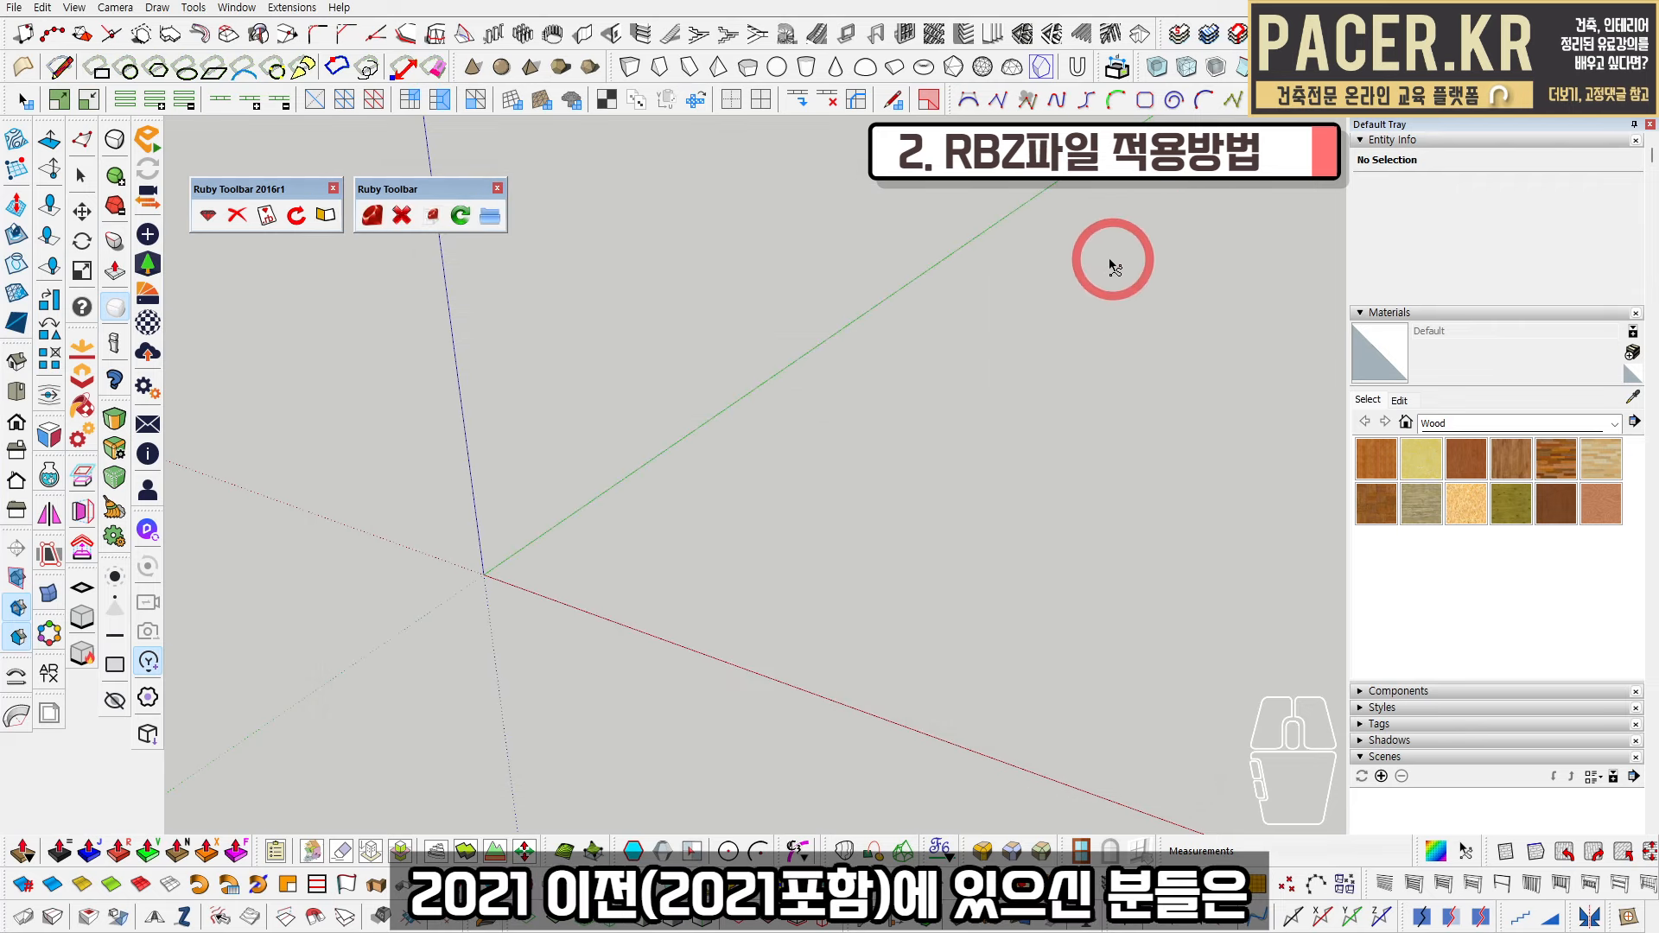
{"action": "left_click", "coordinate": [241, 16]}
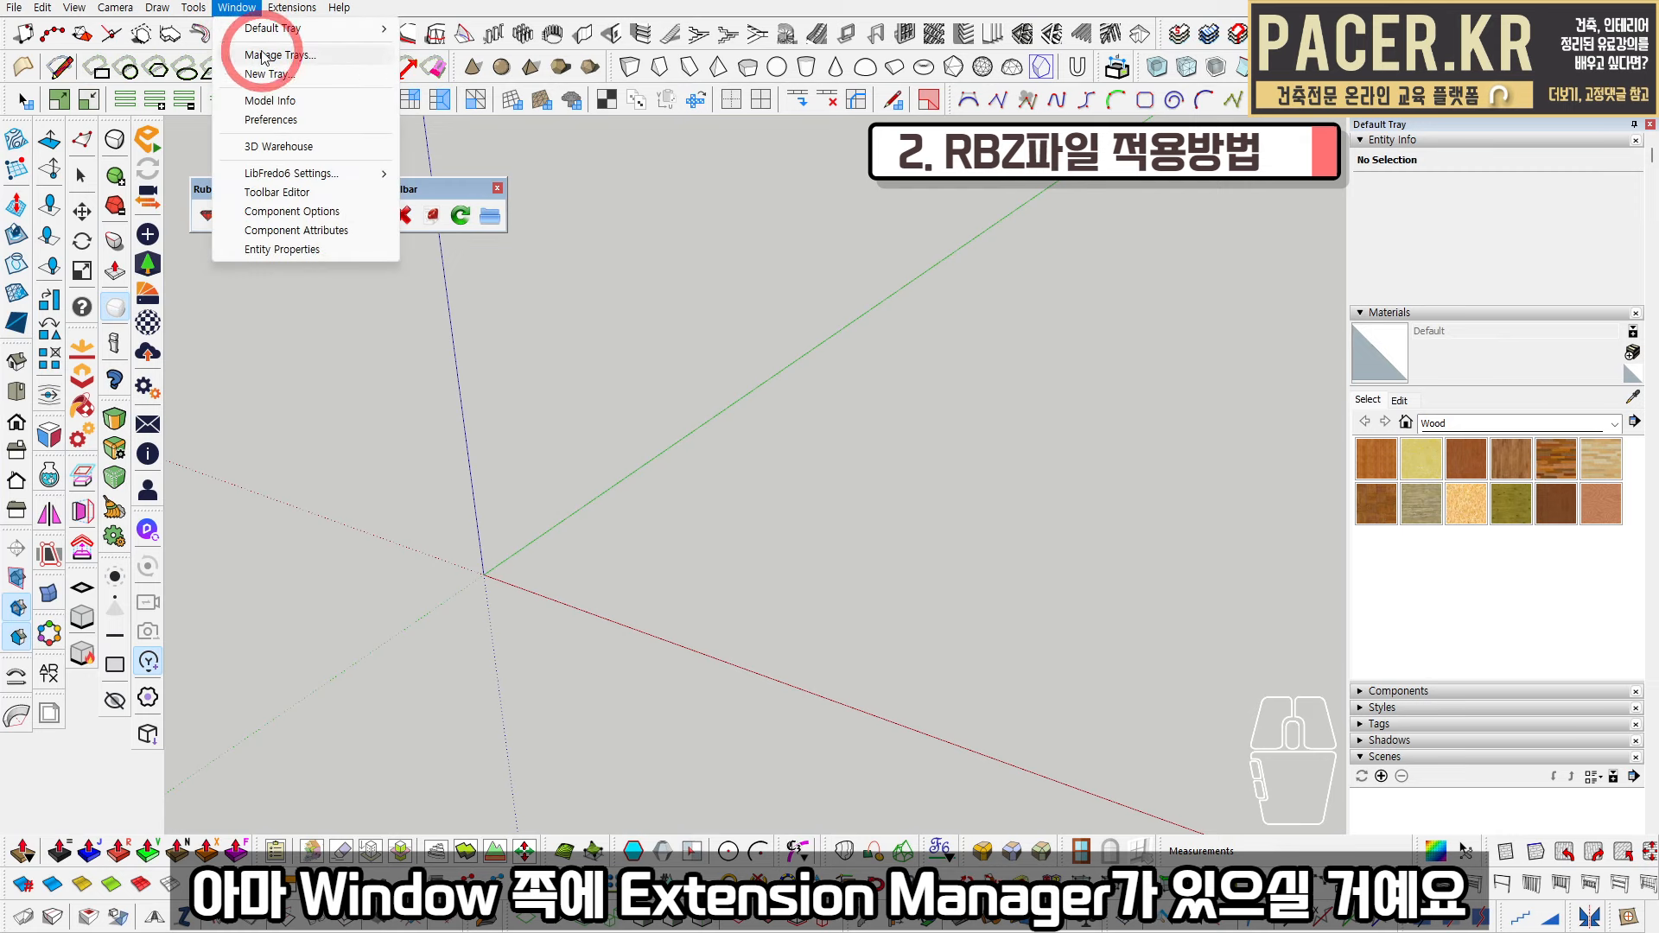
{"action": "left_click", "coordinate": [500, 463]}
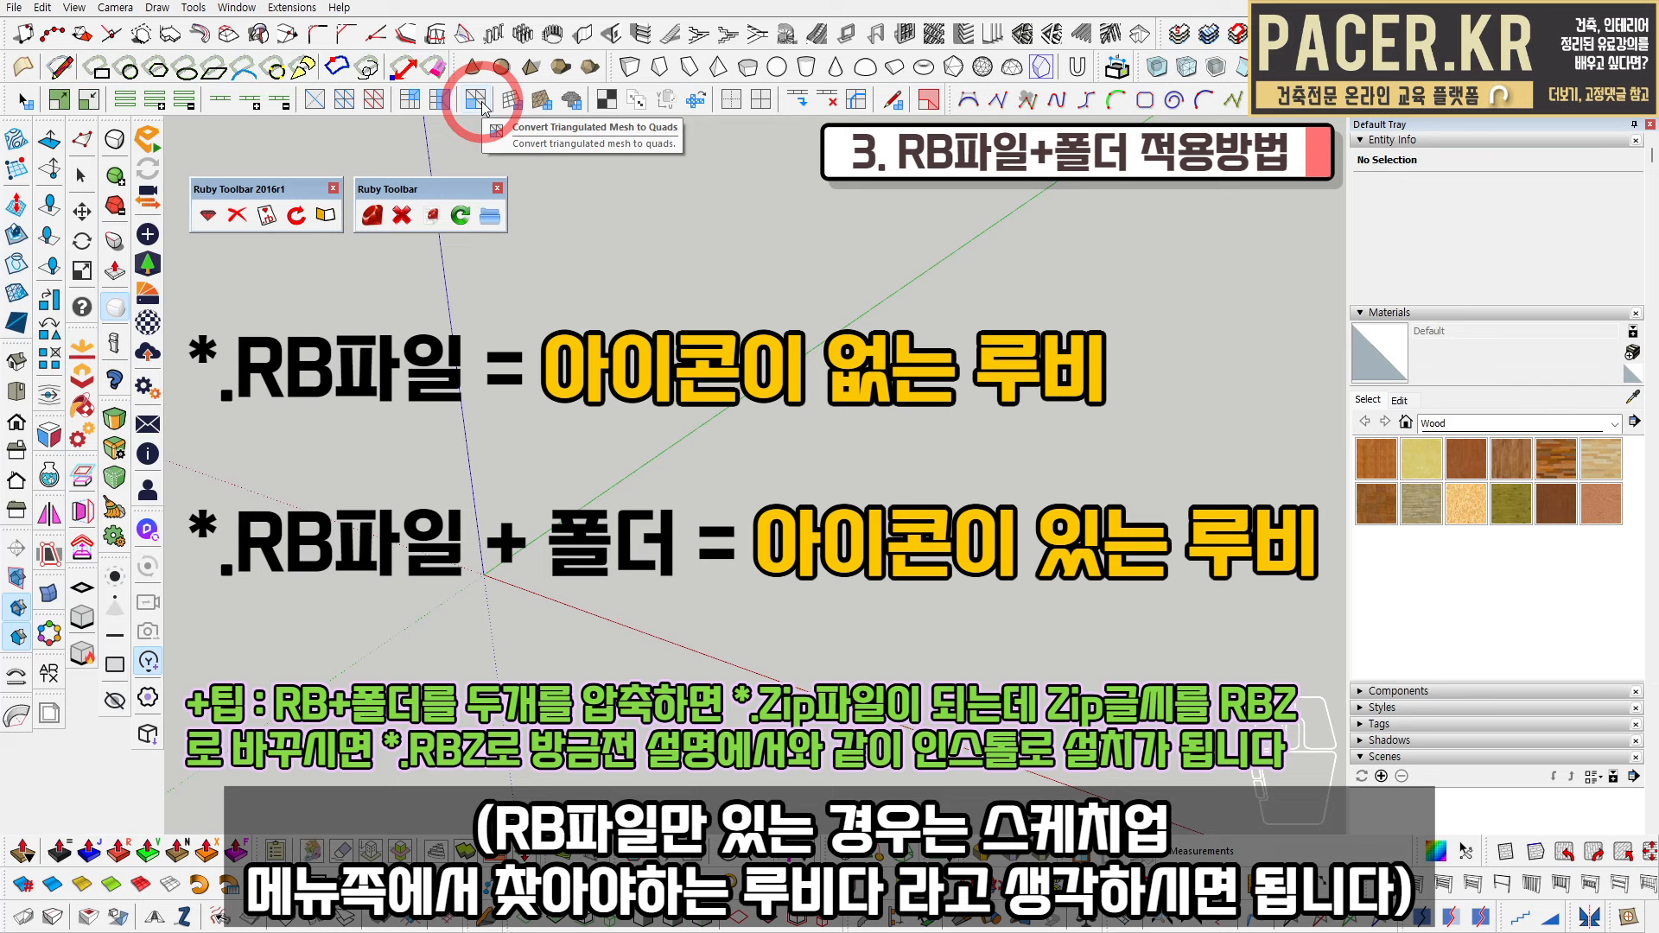
{"action": "left_click", "coordinate": [292, 8]}
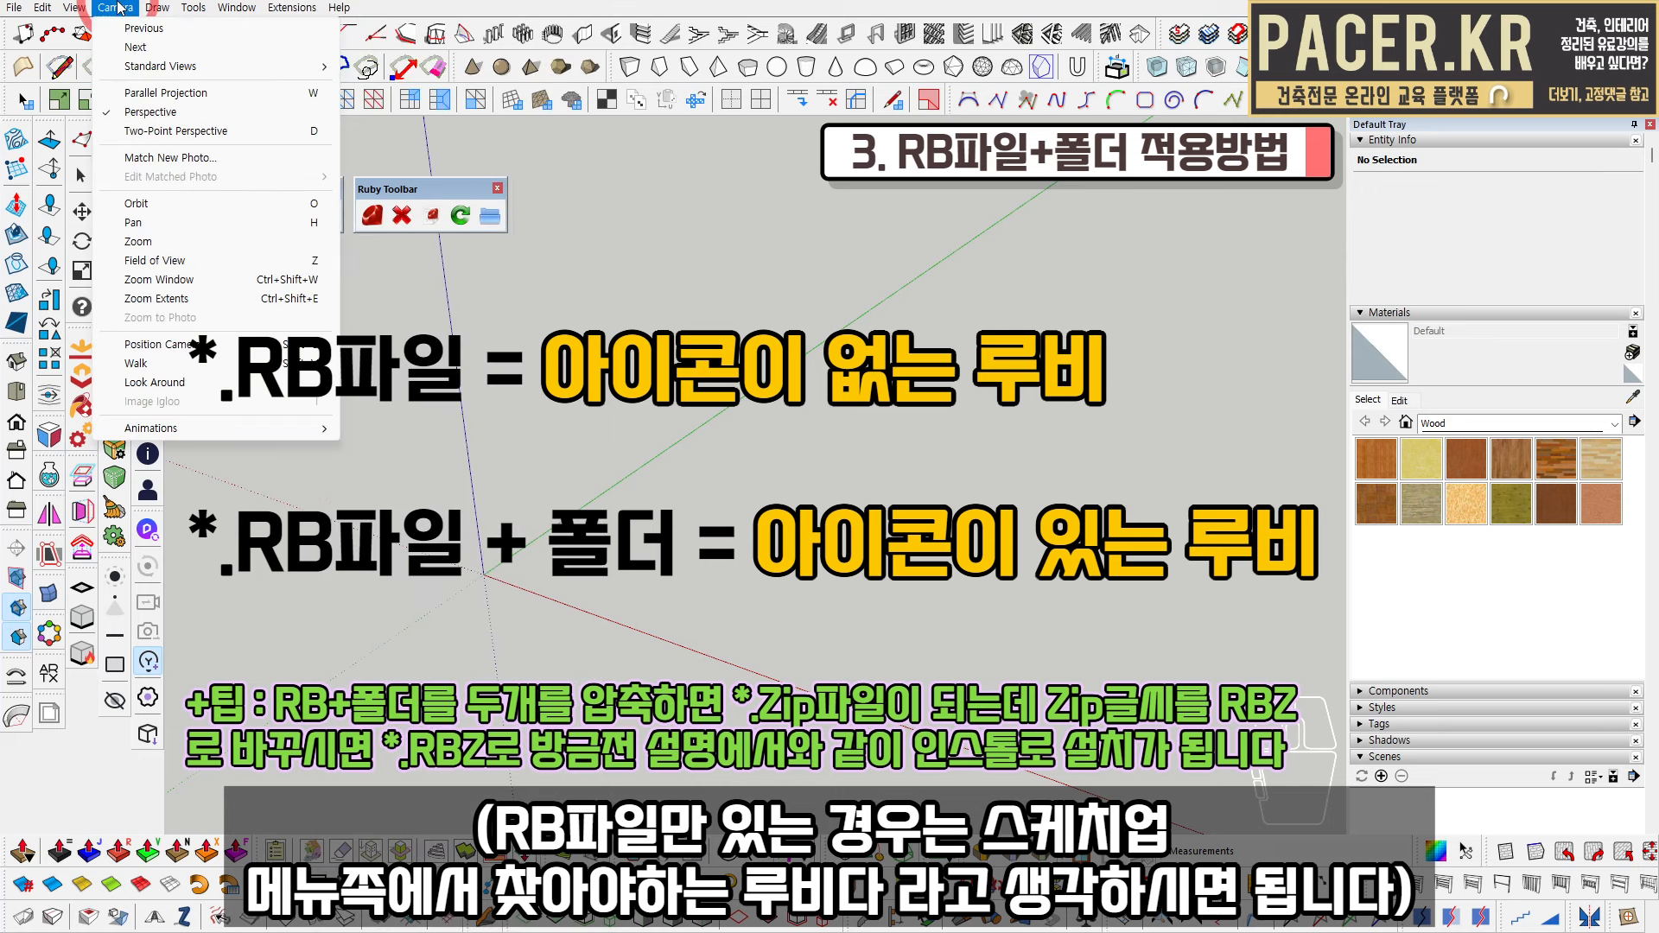
{"action": "left_click", "coordinate": [617, 8]}
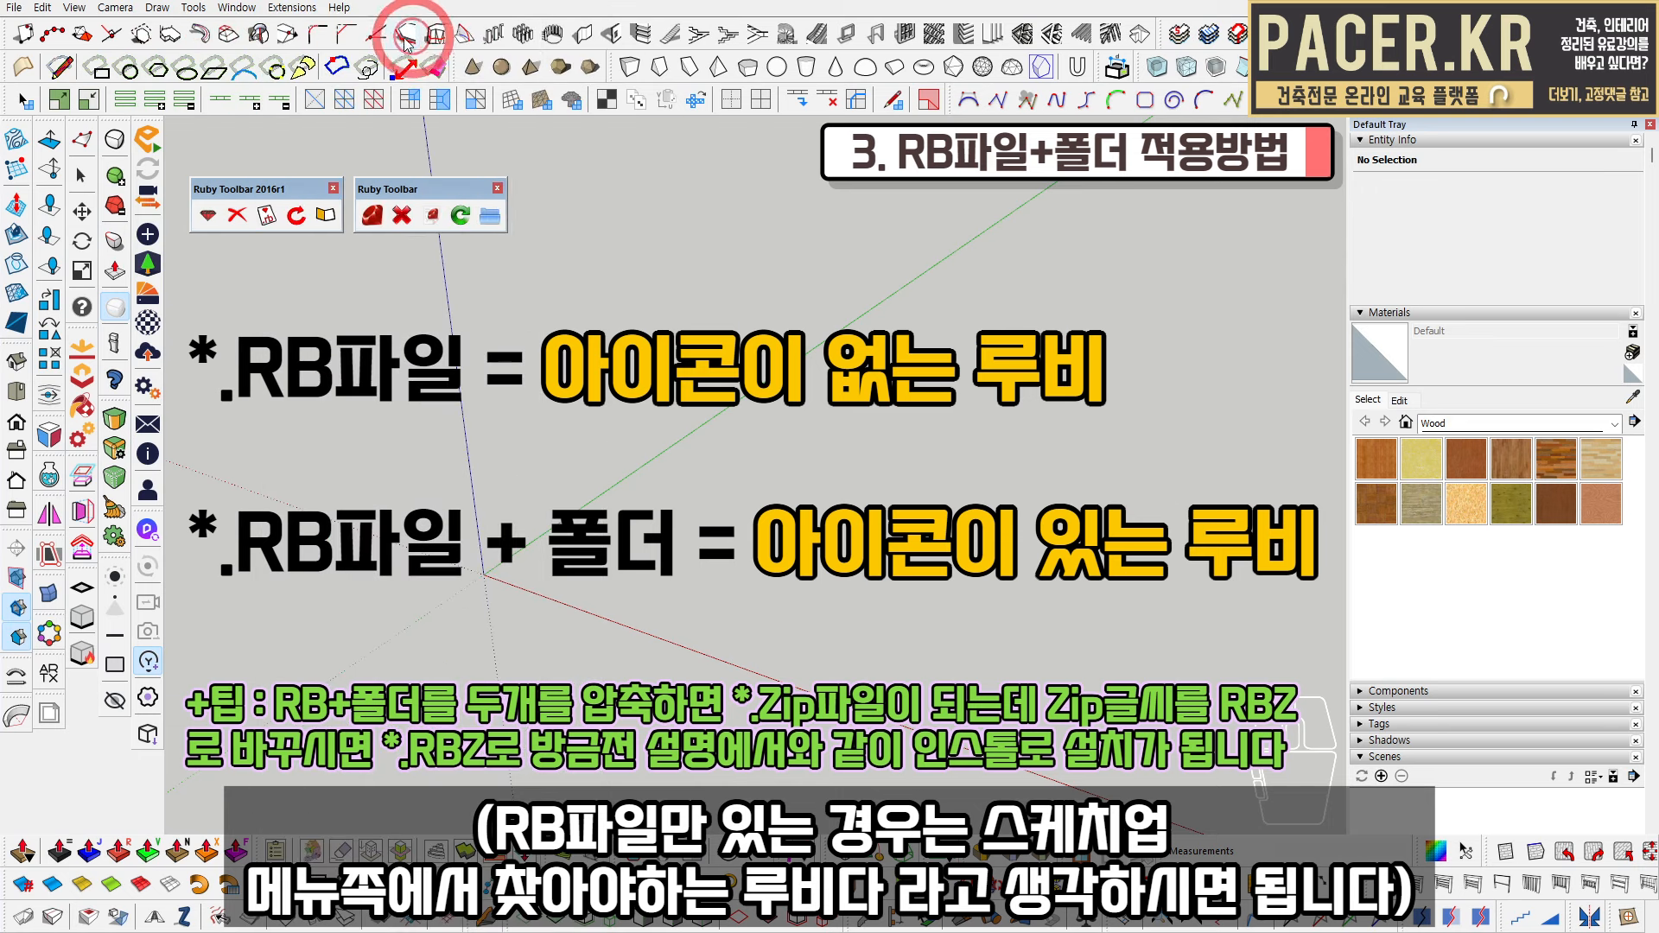
{"action": "left_click", "coordinate": [622, 420]}
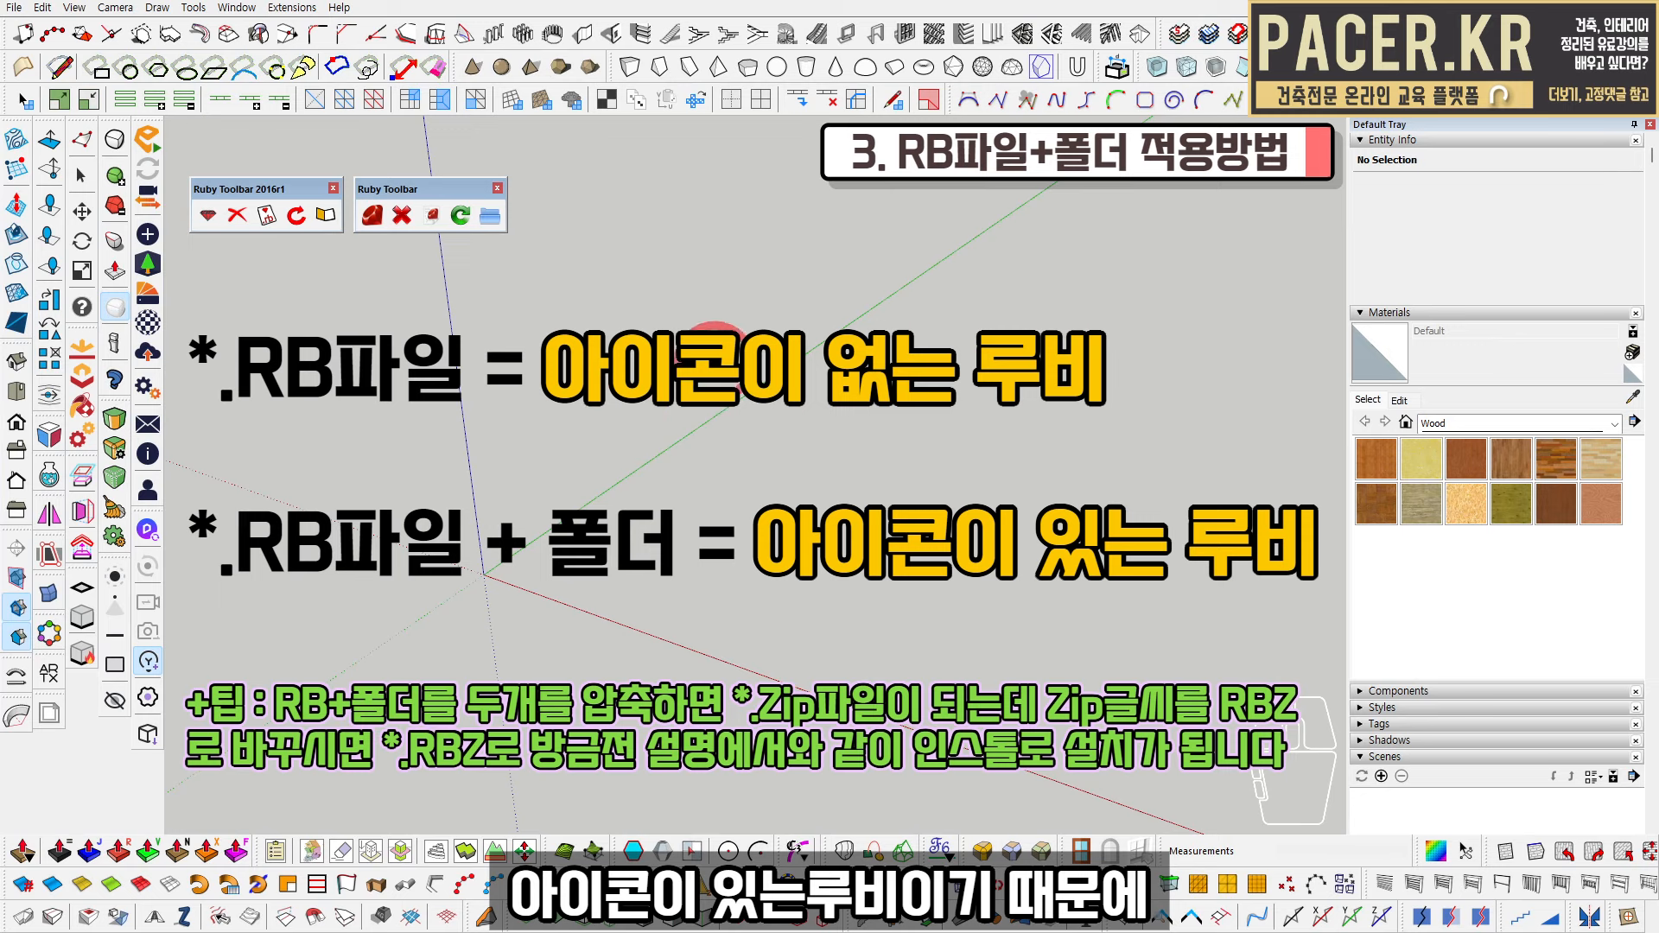
Turn on the Adebeo toolbar in the toolbar list and hide it again
{"action": "left_click", "coordinate": [73, 8]}
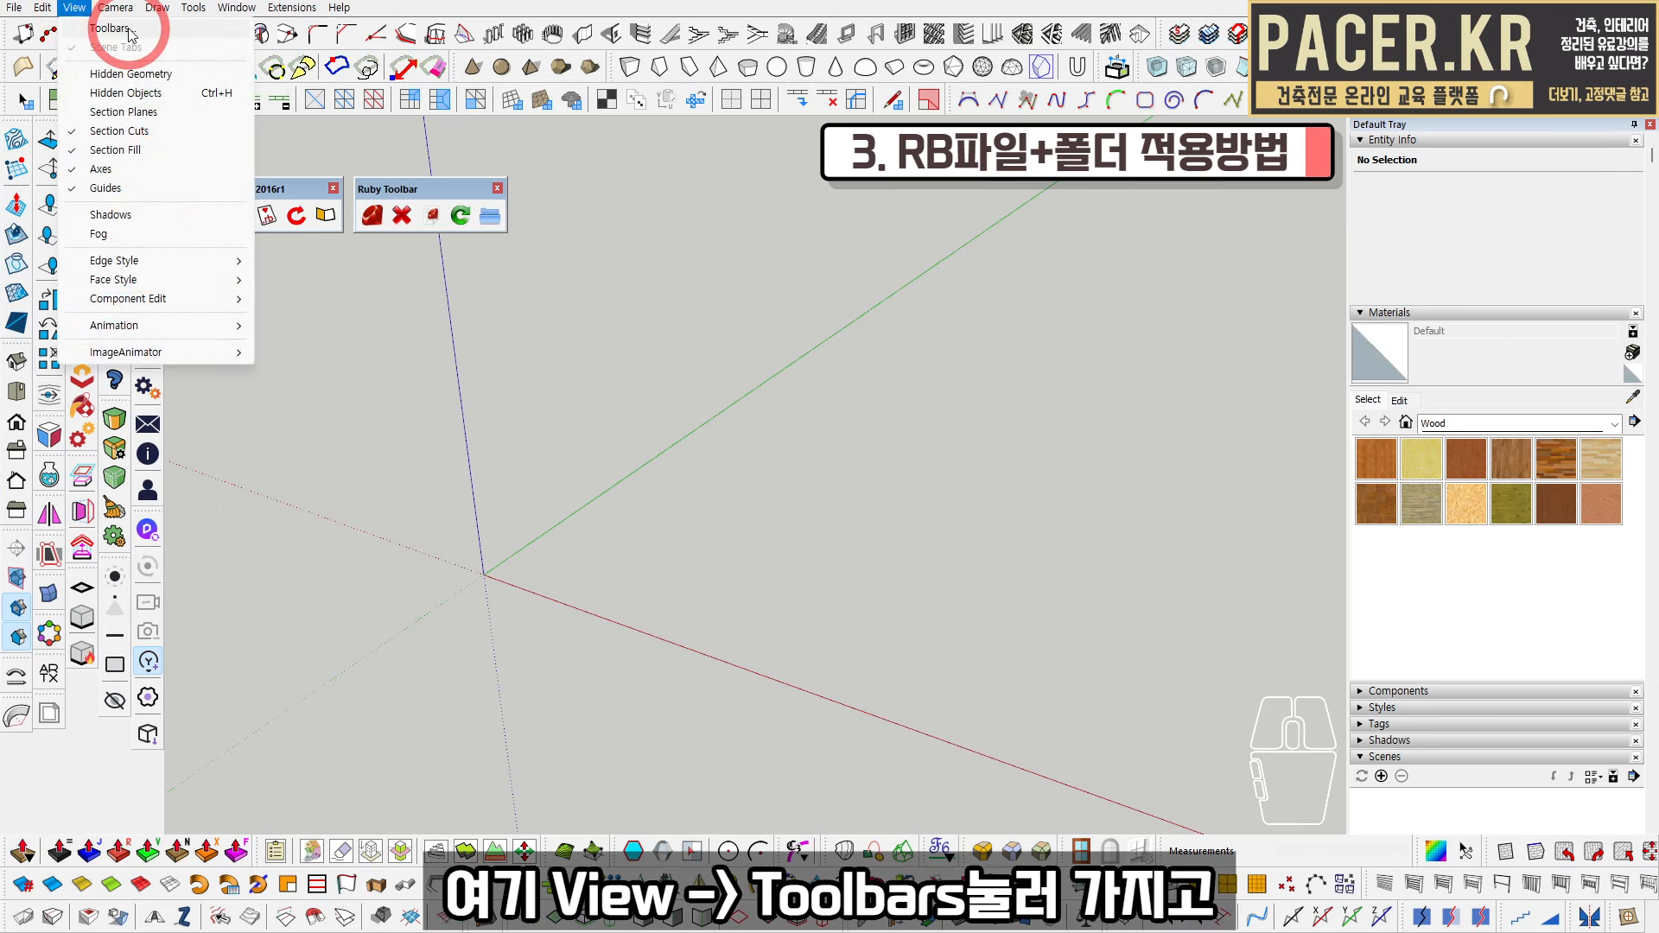
{"action": "left_click", "coordinate": [97, 27]}
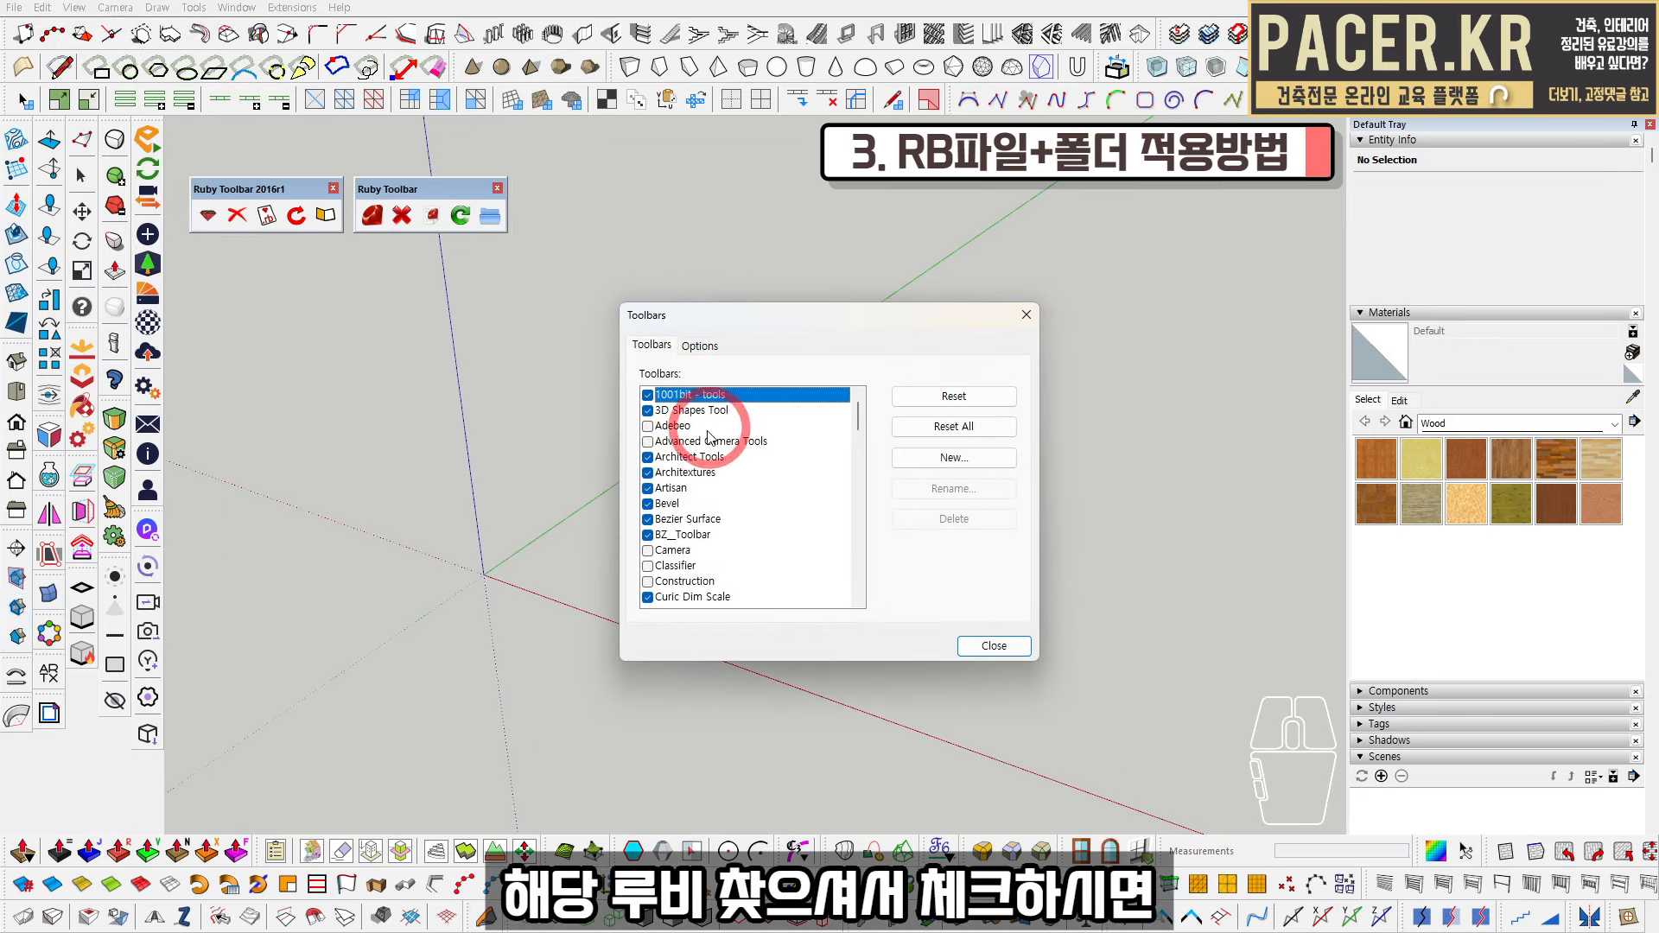
{"action": "scroll", "coordinate": [683, 567], "scroll_direction": "down", "scroll_amount": 3}
{"action": "scroll", "coordinate": [704, 449], "scroll_direction": "up", "scroll_amount": 3}
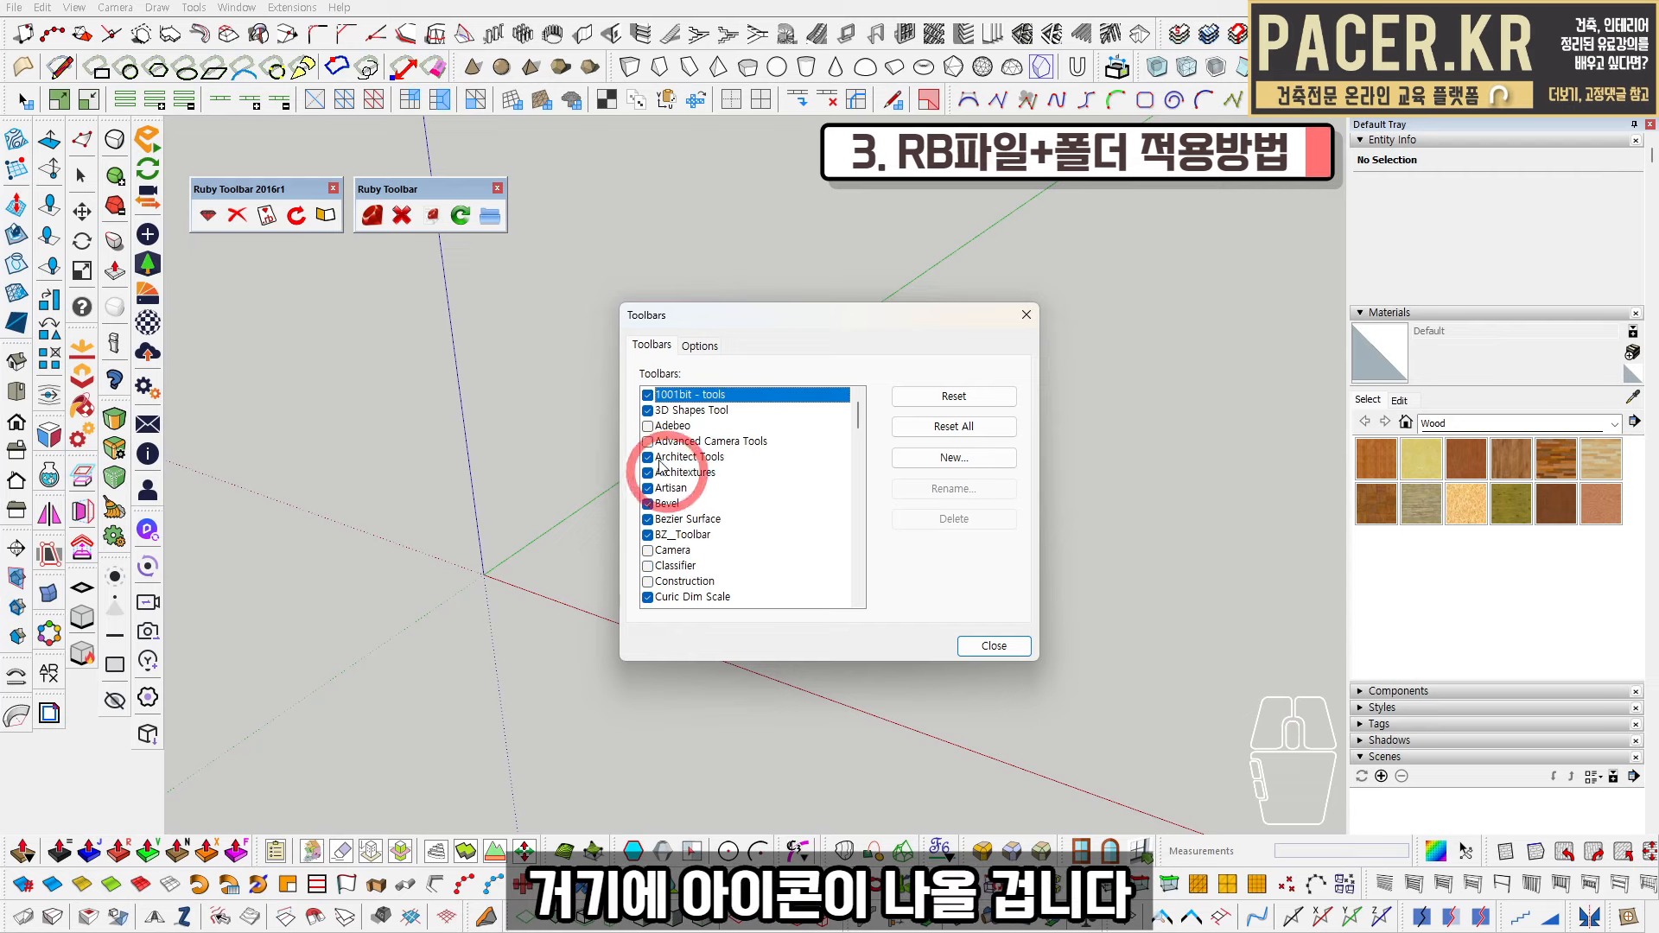
{"action": "left_click", "coordinate": [648, 426]}
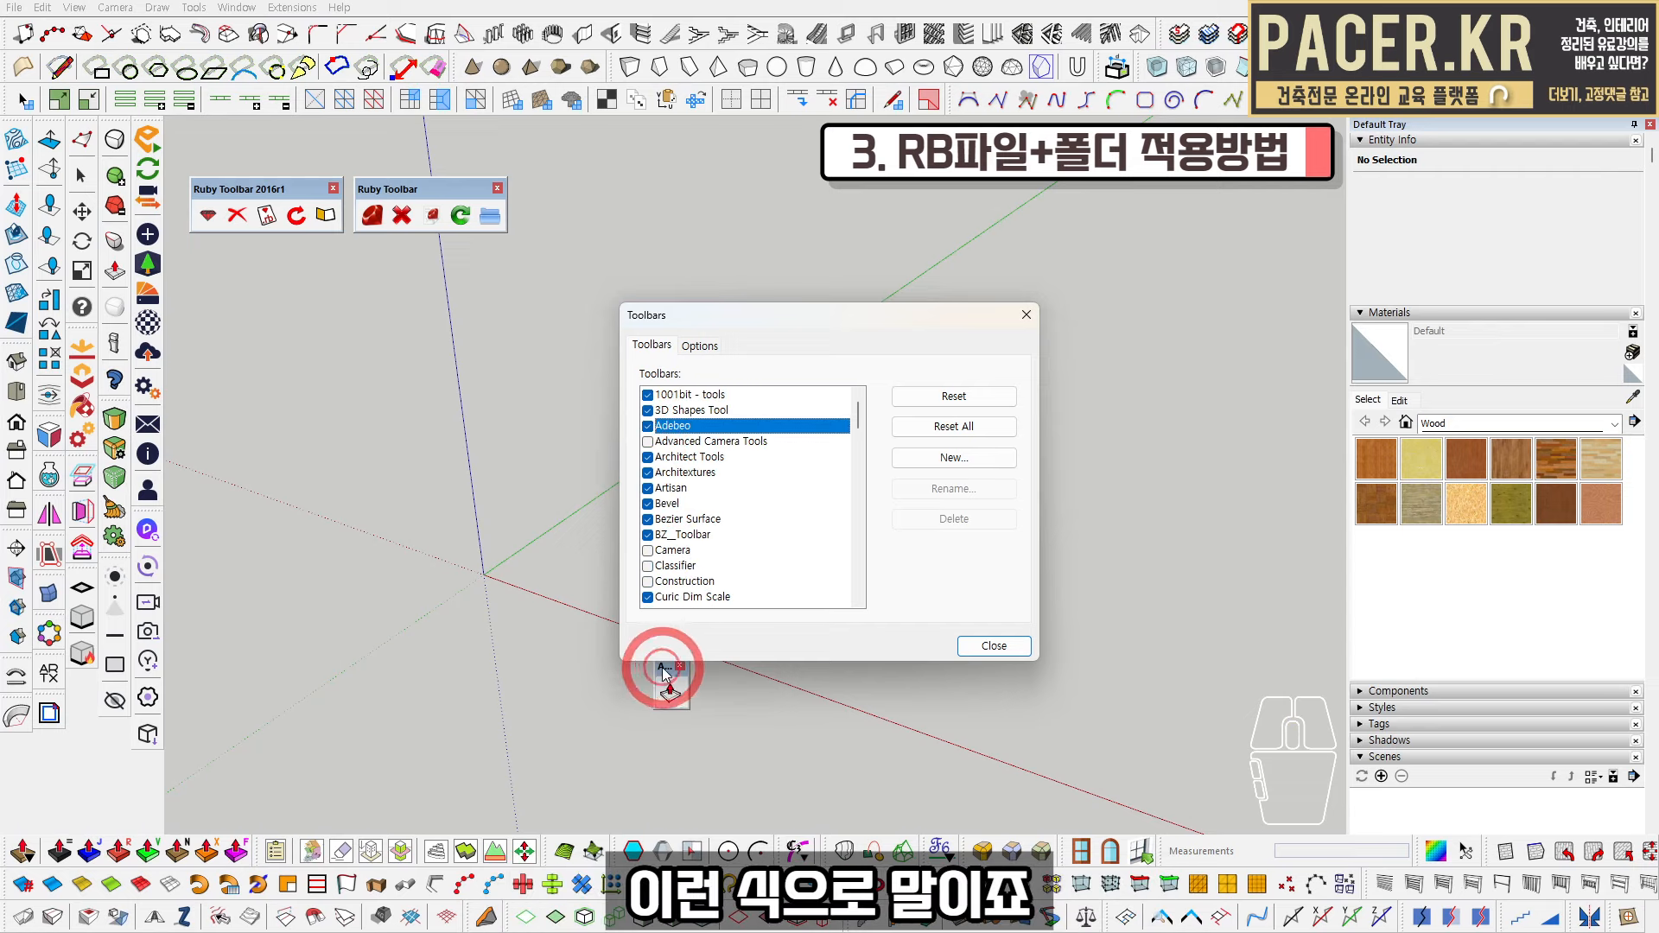
{"action": "left_click", "coordinate": [980, 652]}
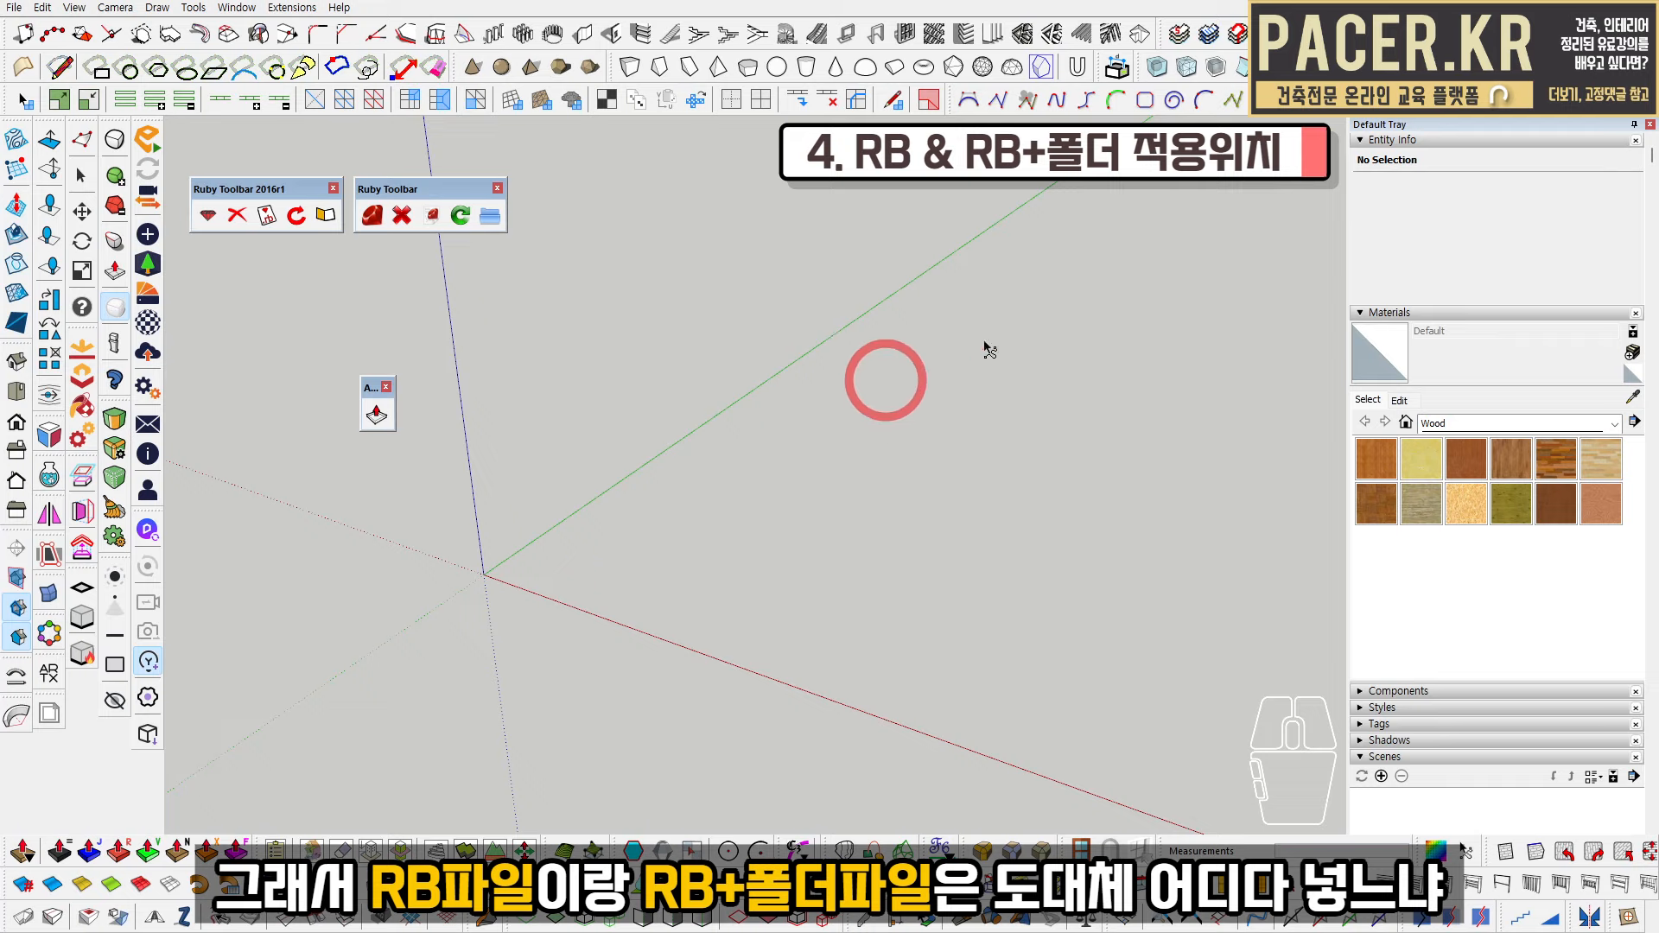
{"action": "left_click", "coordinate": [386, 386]}
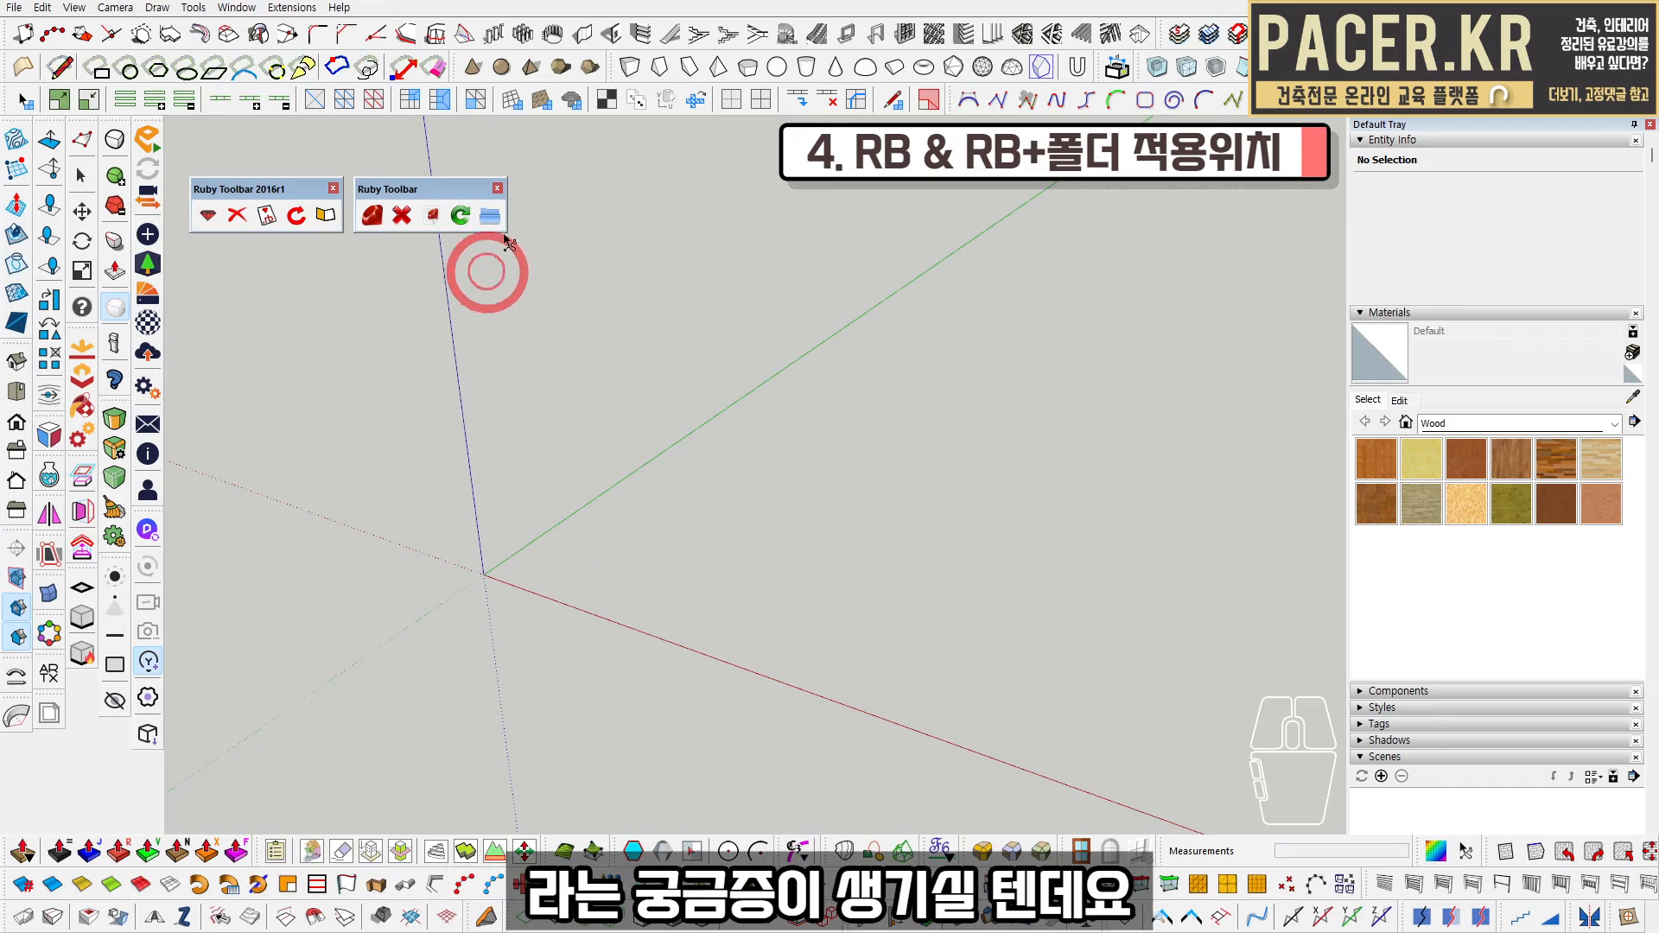
Open the SketchUp 2022 Plugins folder from the Ruby Toolbar and check its hidden items display option
{"action": "left_click", "coordinate": [490, 218]}
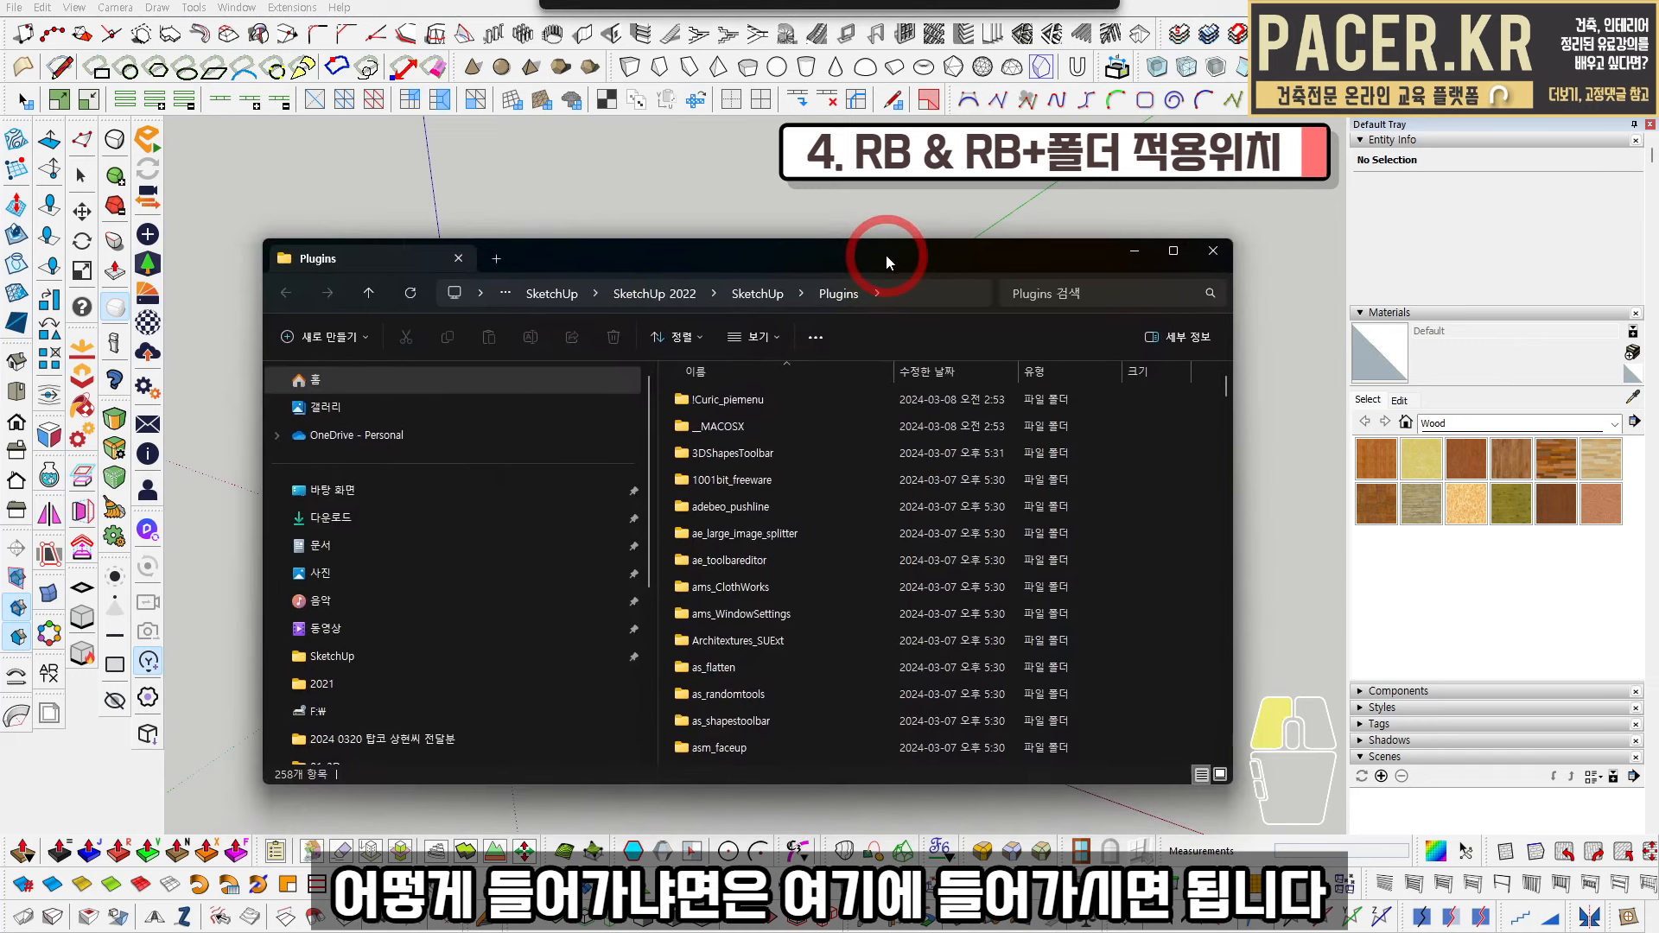
{"action": "left_click", "coordinate": [908, 292]}
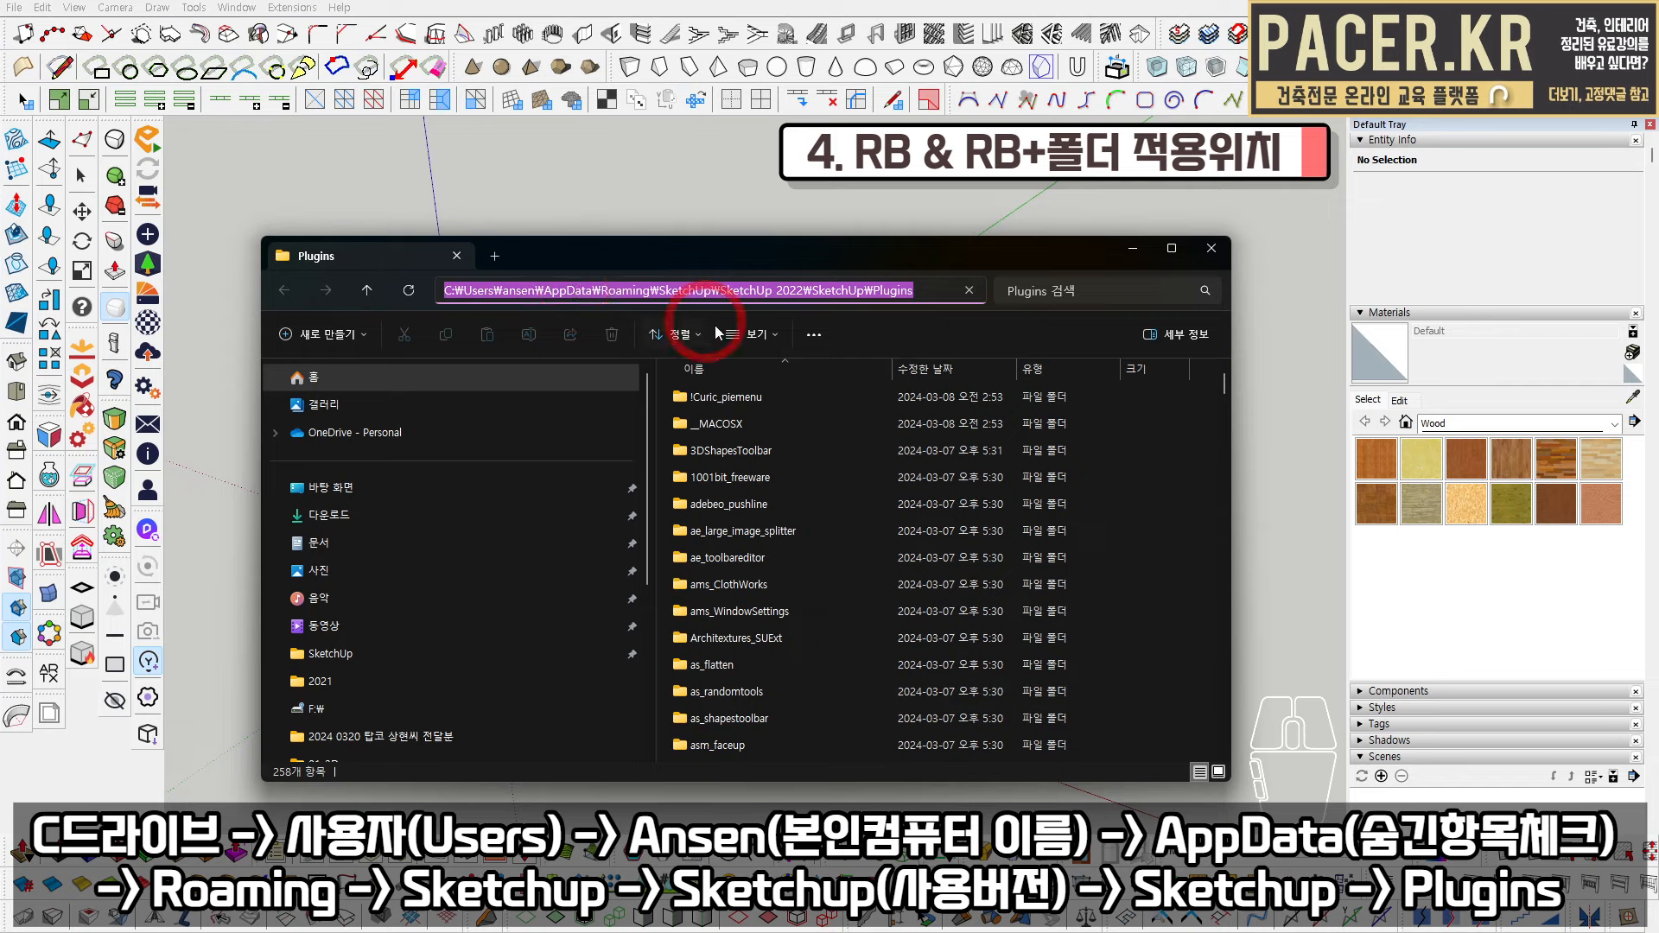
{"action": "left_click", "coordinate": [759, 335]}
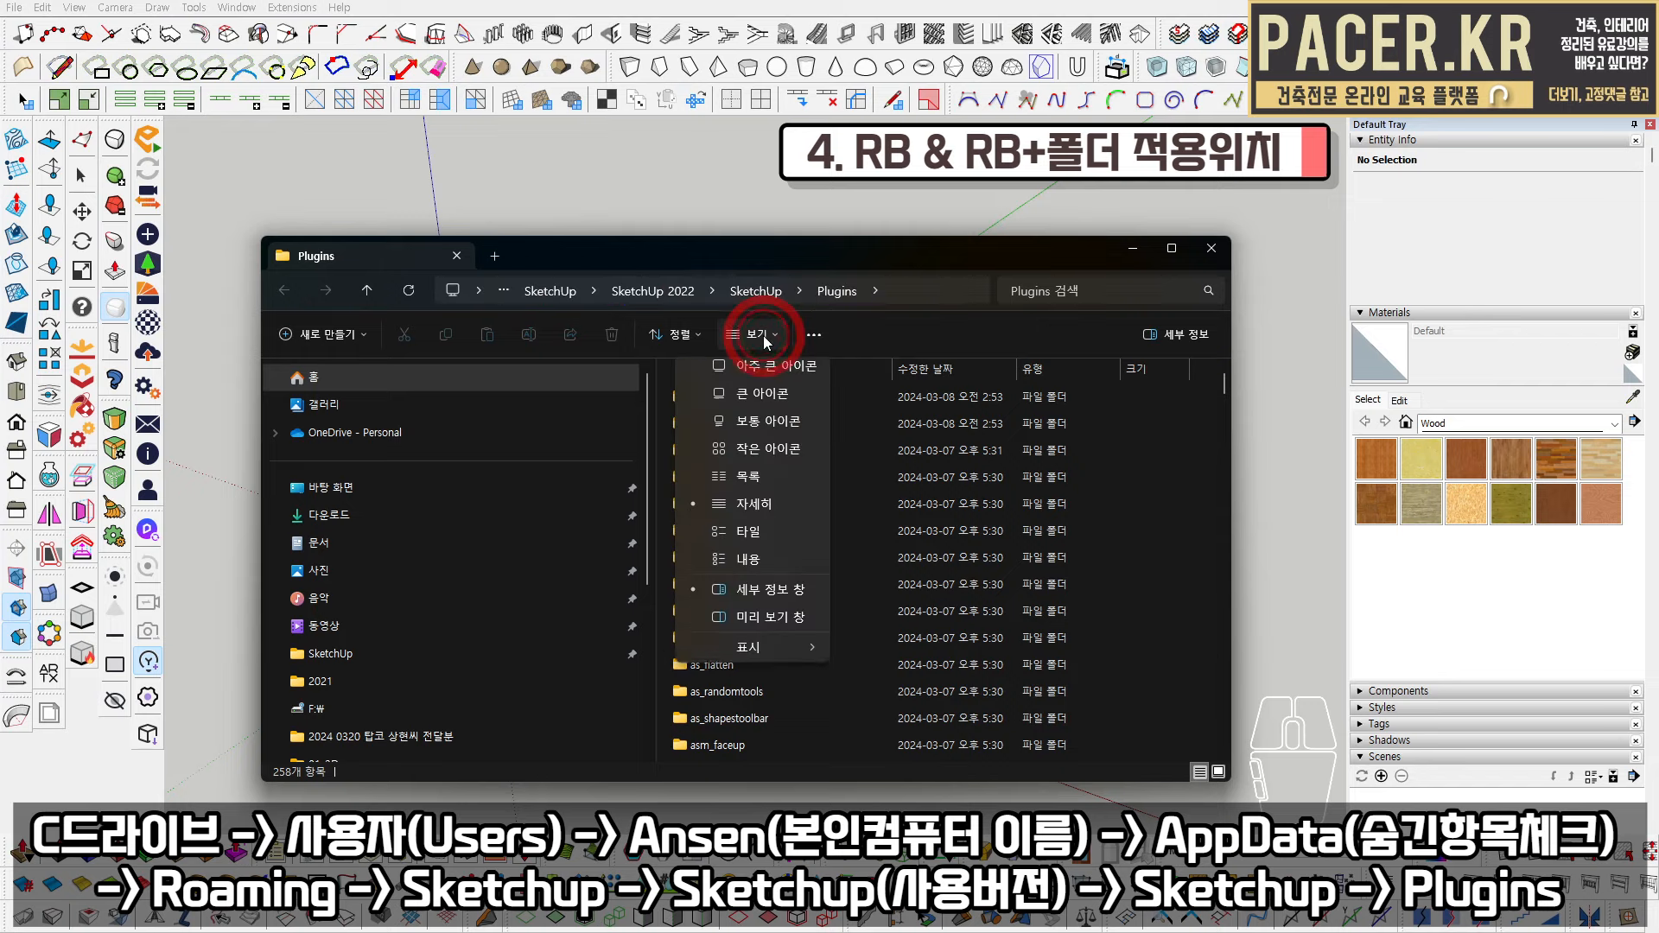
{"action": "mouse_move", "coordinate": [796, 669]}
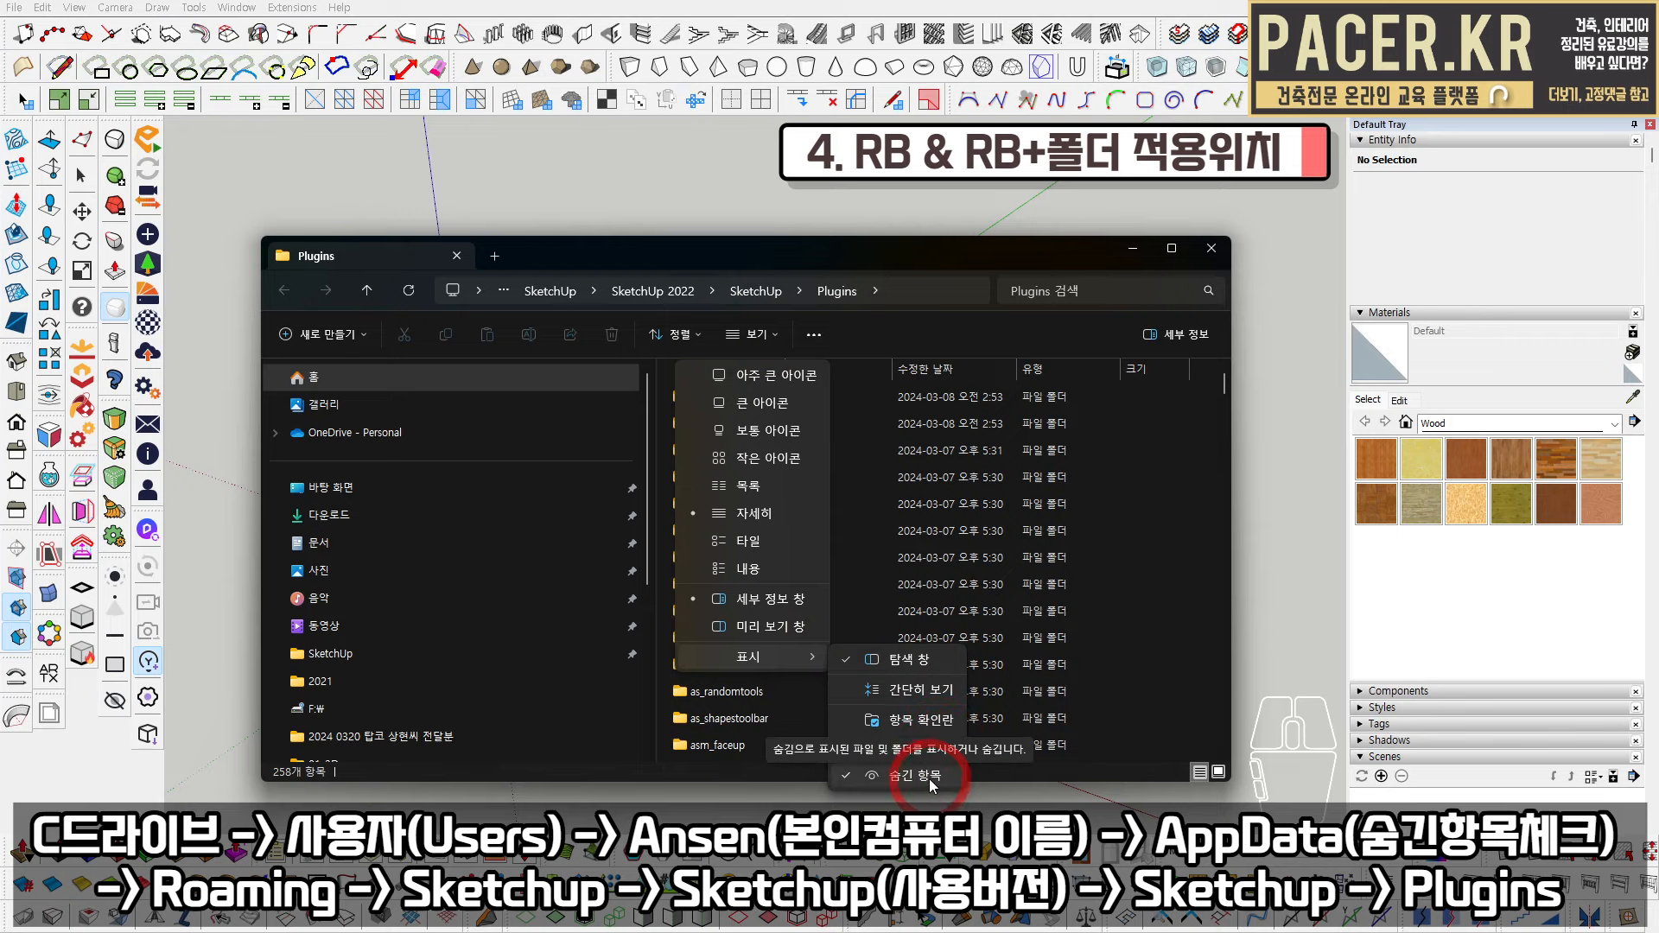
{"action": "left_click", "coordinate": [518, 308]}
Display the full path of the Plugins folder and close the folder window
{"action": "left_click", "coordinate": [895, 292]}
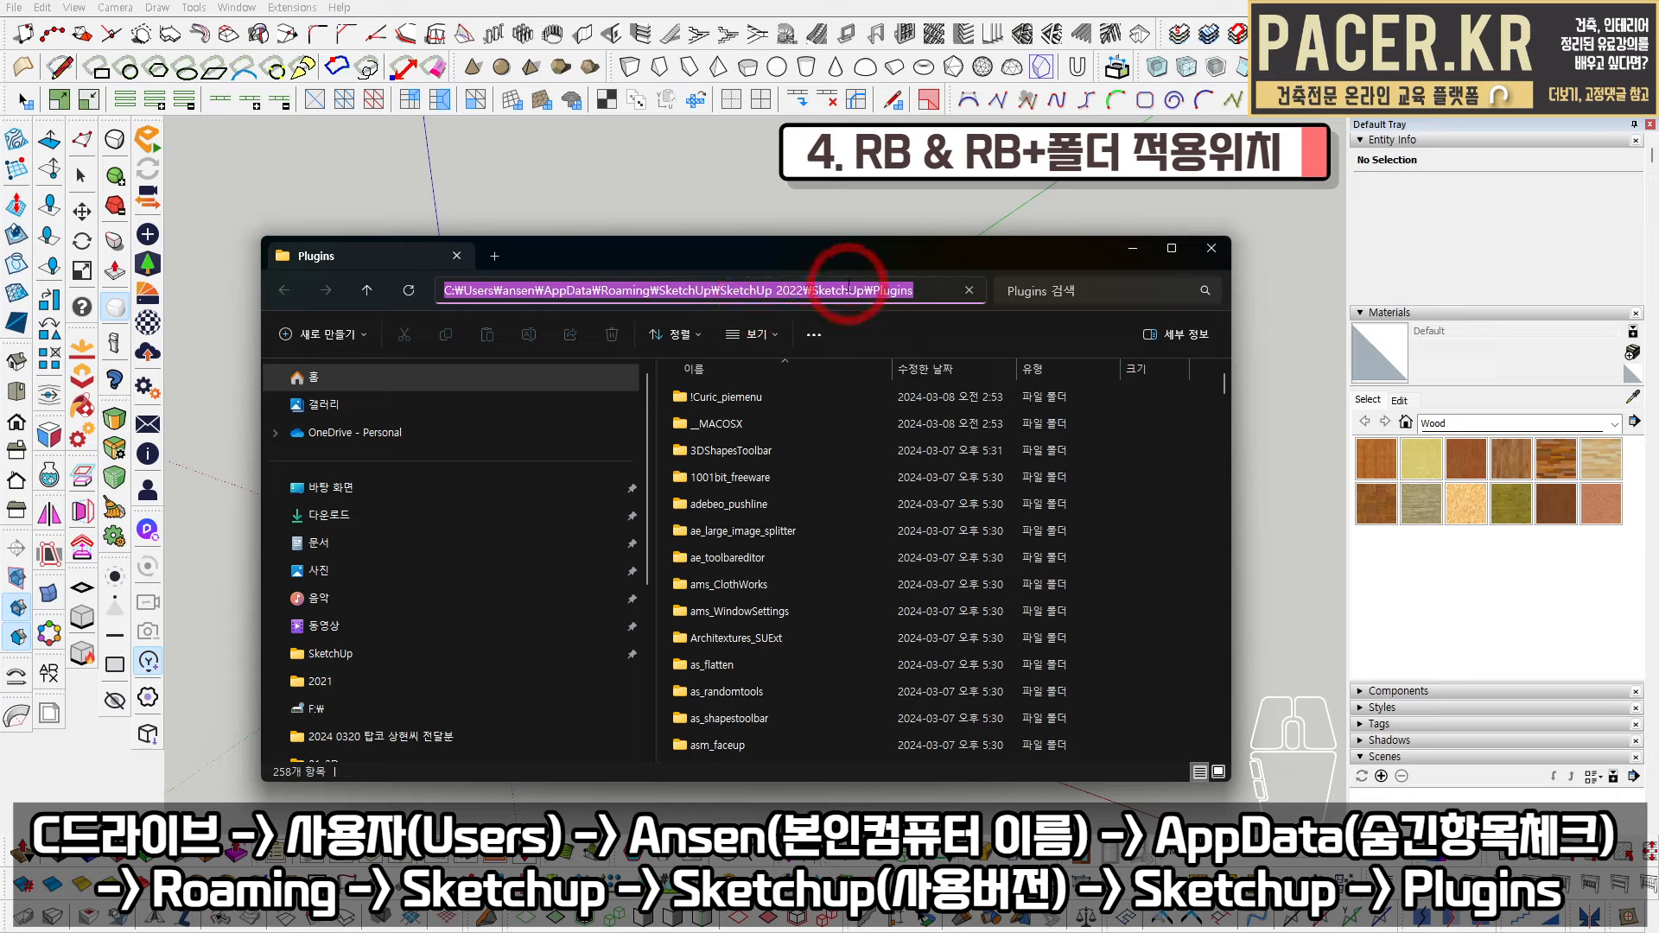
{"action": "left_click", "coordinate": [919, 292]}
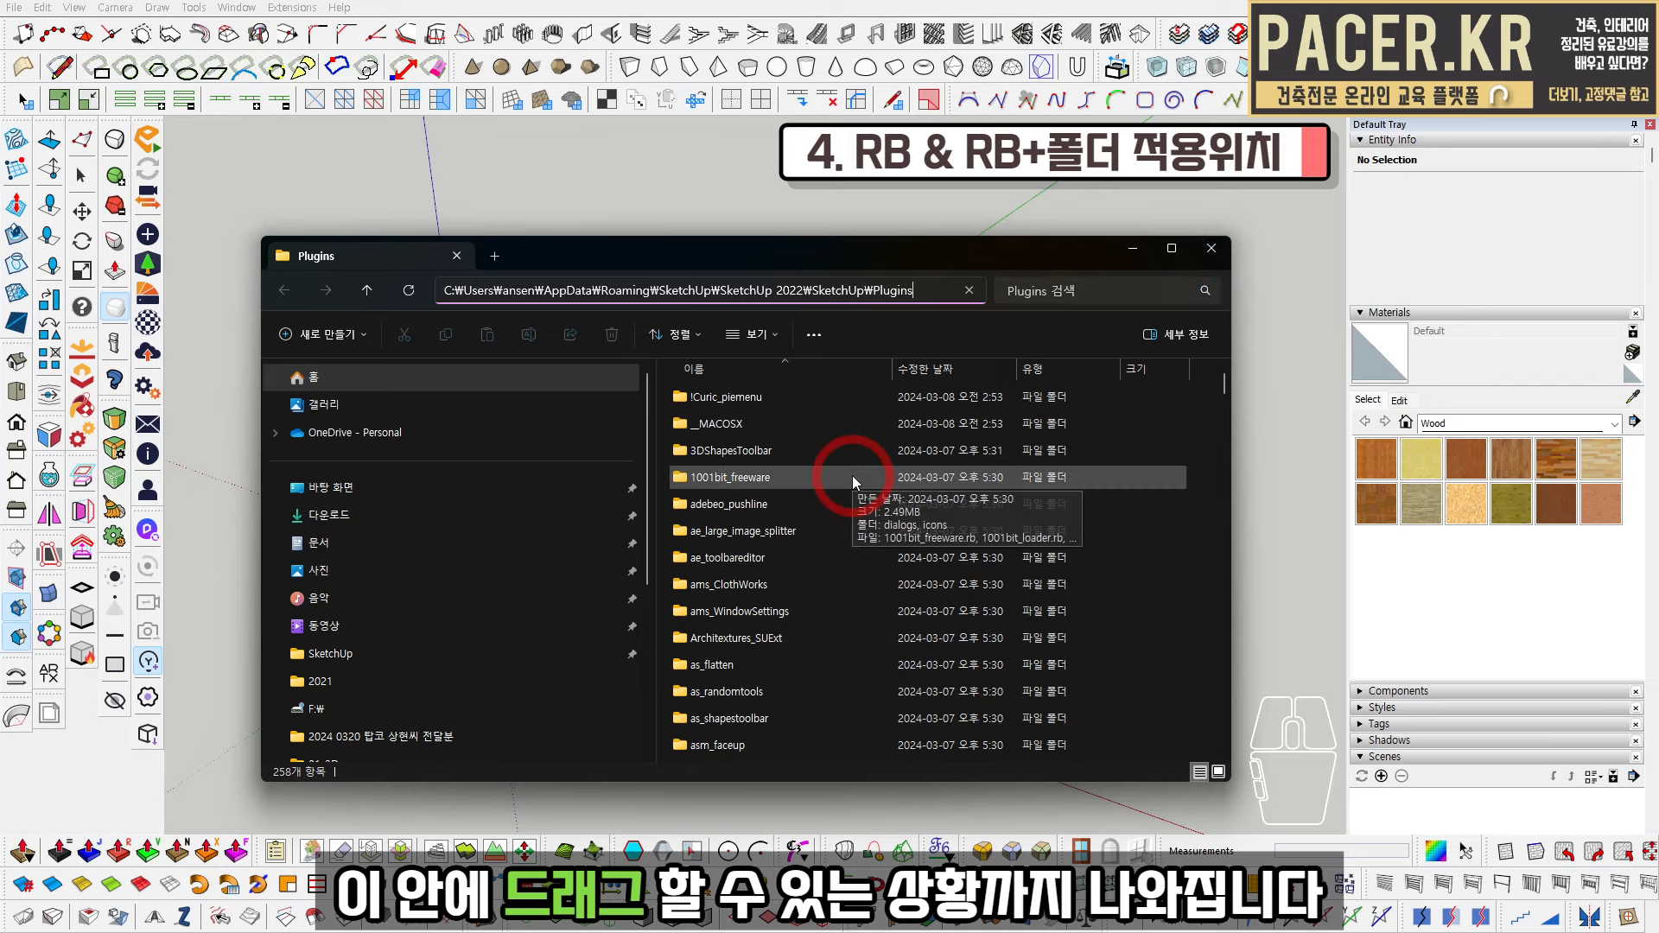
{"action": "left_click", "coordinate": [921, 286]}
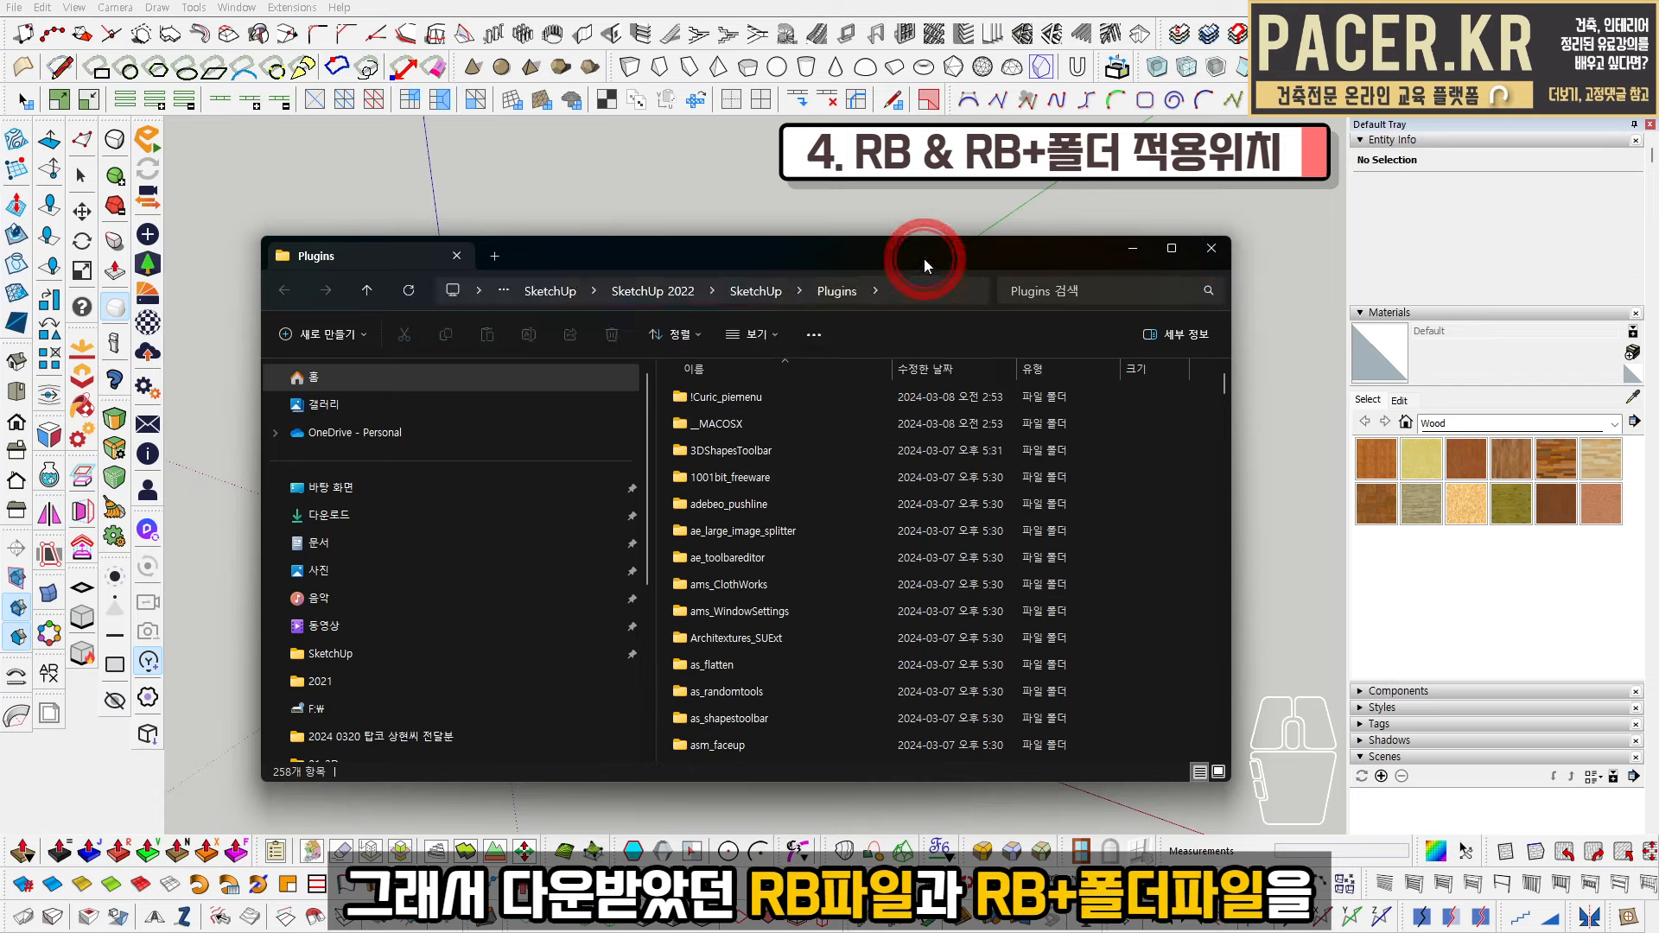
{"action": "left_click", "coordinate": [922, 285]}
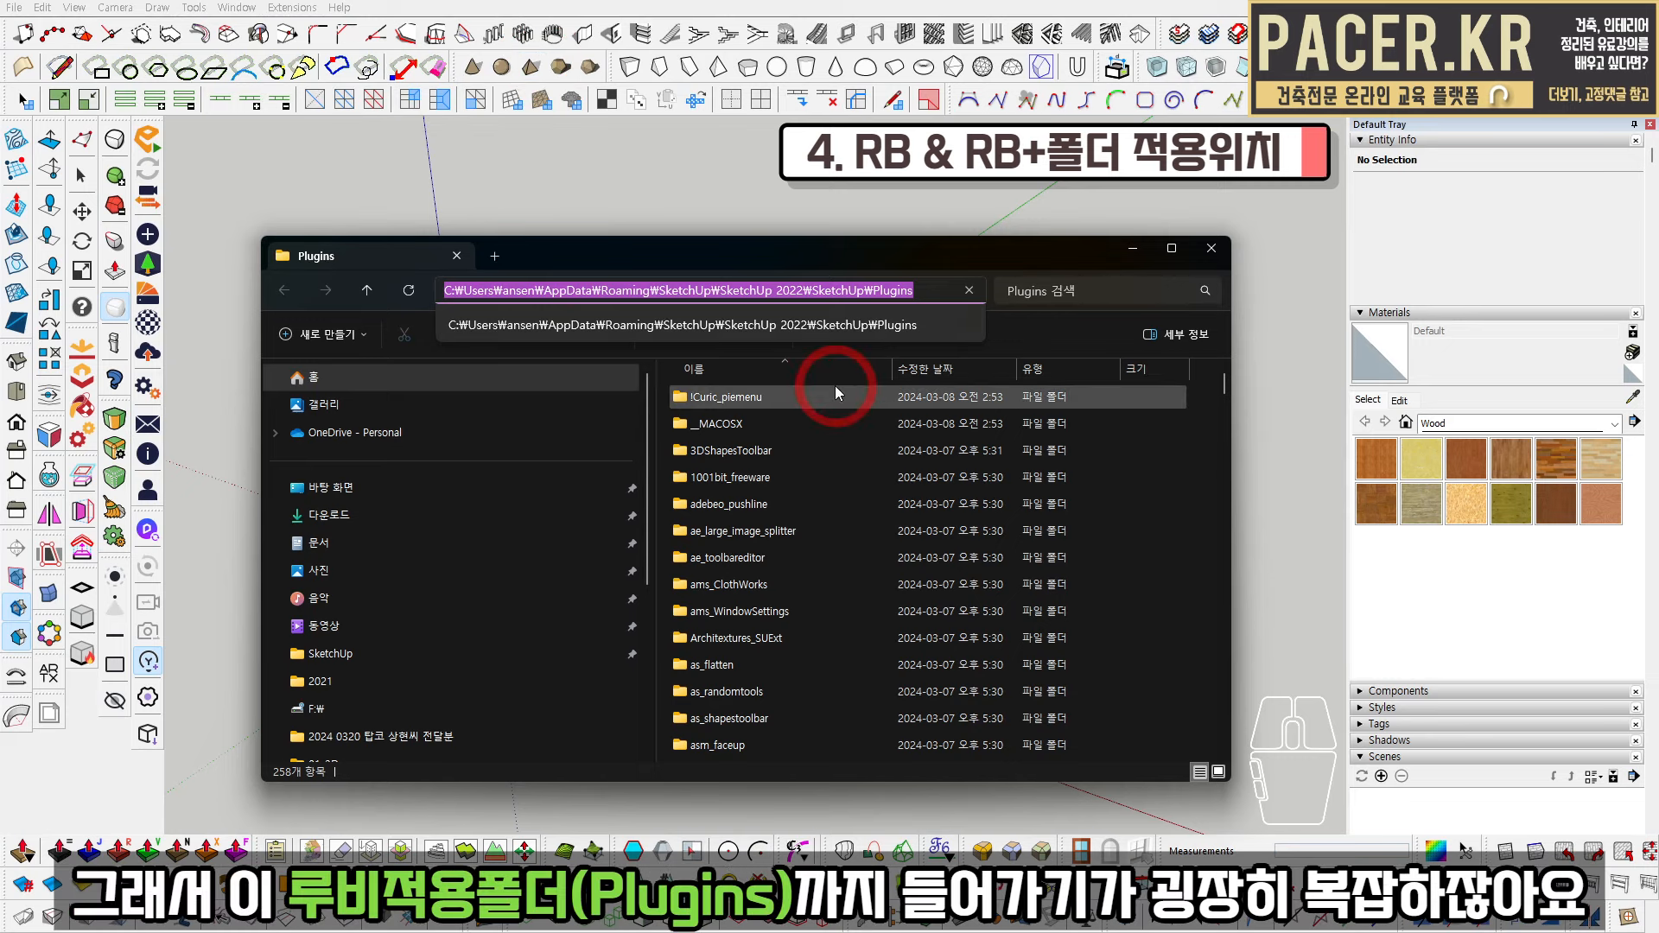
{"action": "left_click", "coordinate": [1211, 248]}
Bring up the Ruby Toolbar's Load Script dialog and dismiss it, and reopen the Plugins folder and close it
{"action": "mouse_move", "coordinate": [429, 197]}
{"action": "left_mouse_down"}
{"action": "mouse_move", "coordinate": [457, 195]}
{"action": "mouse_move", "coordinate": [431, 197]}
{"action": "left_mouse_up"}
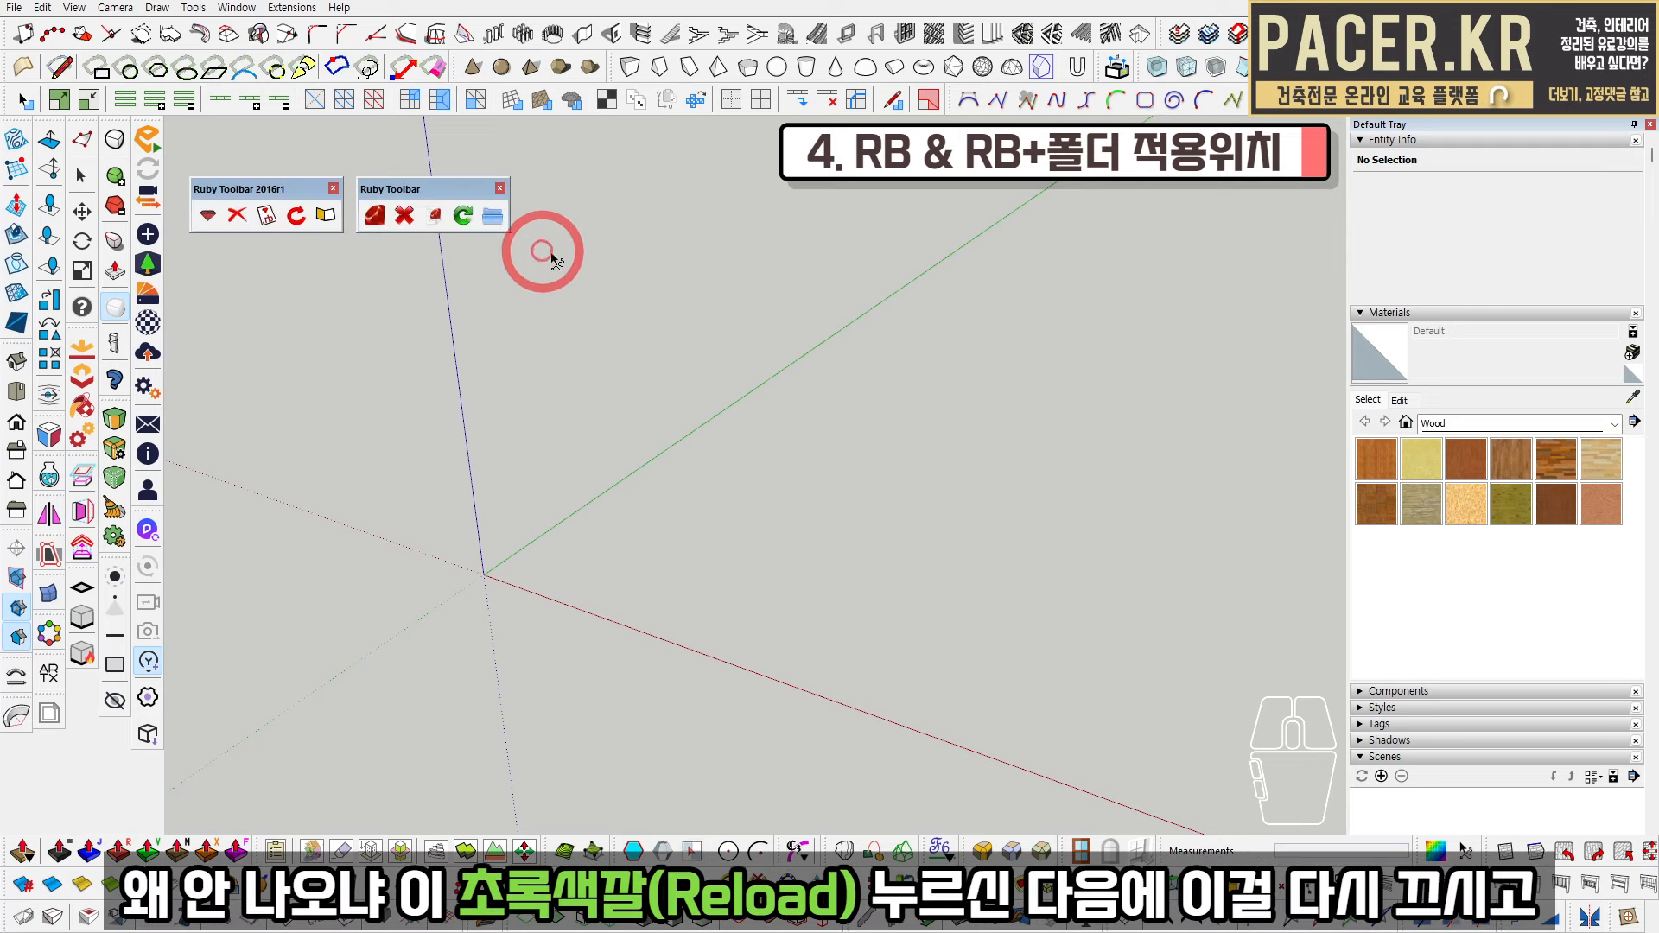
{"action": "left_click", "coordinate": [465, 217]}
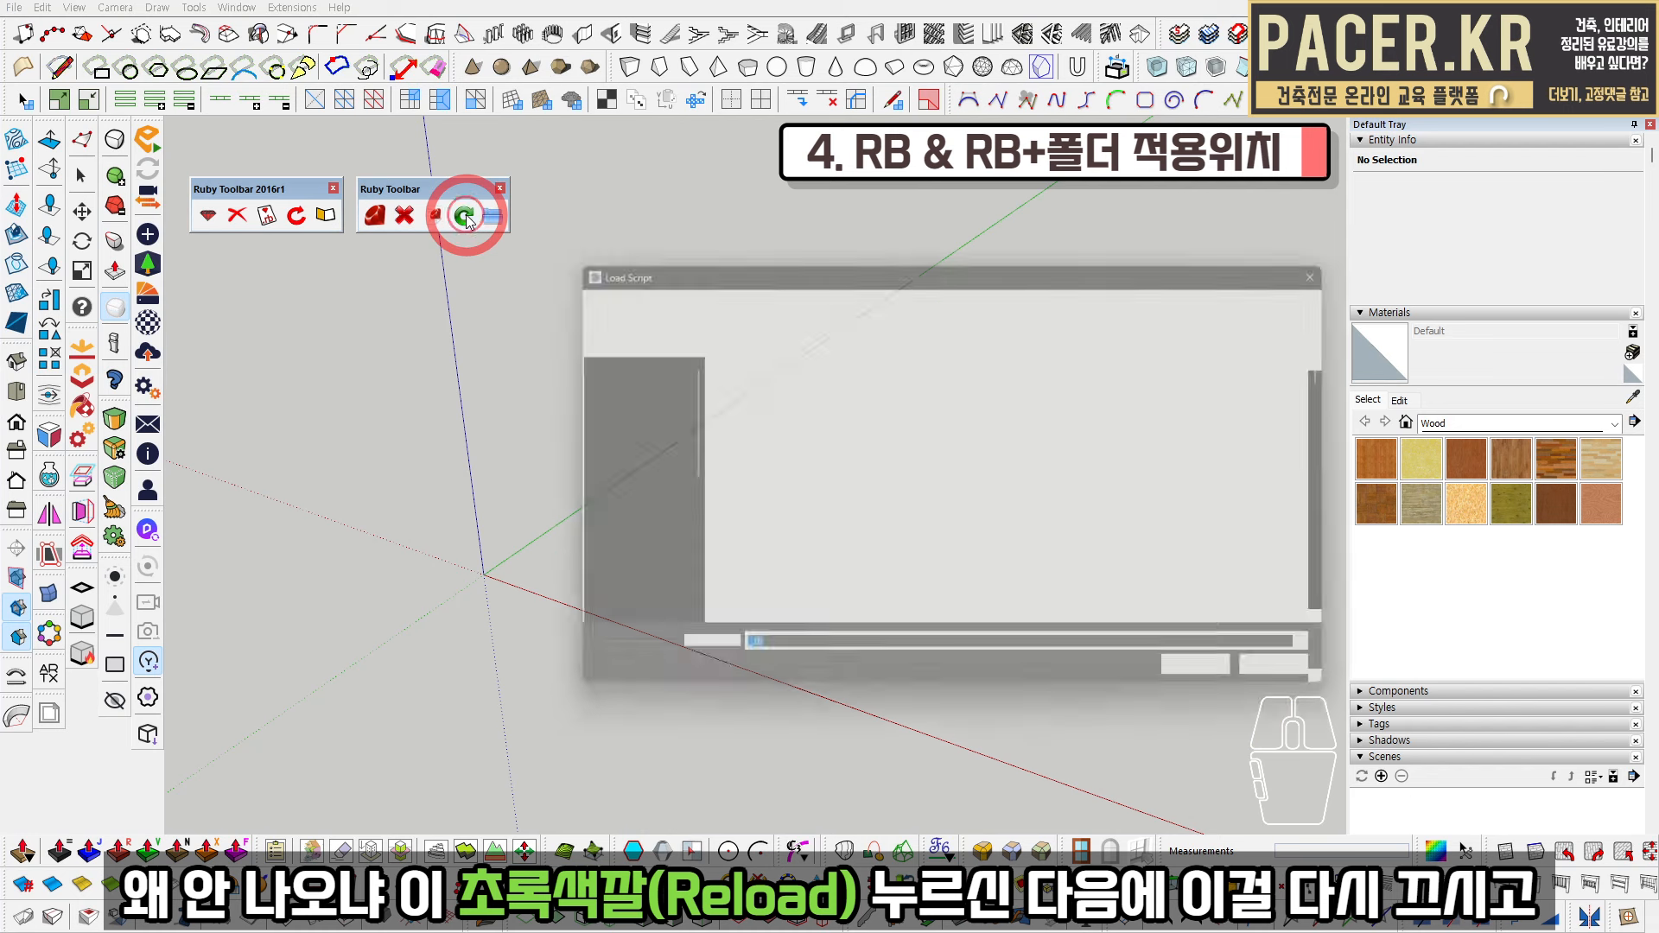
{"action": "left_click", "coordinate": [1353, 265]}
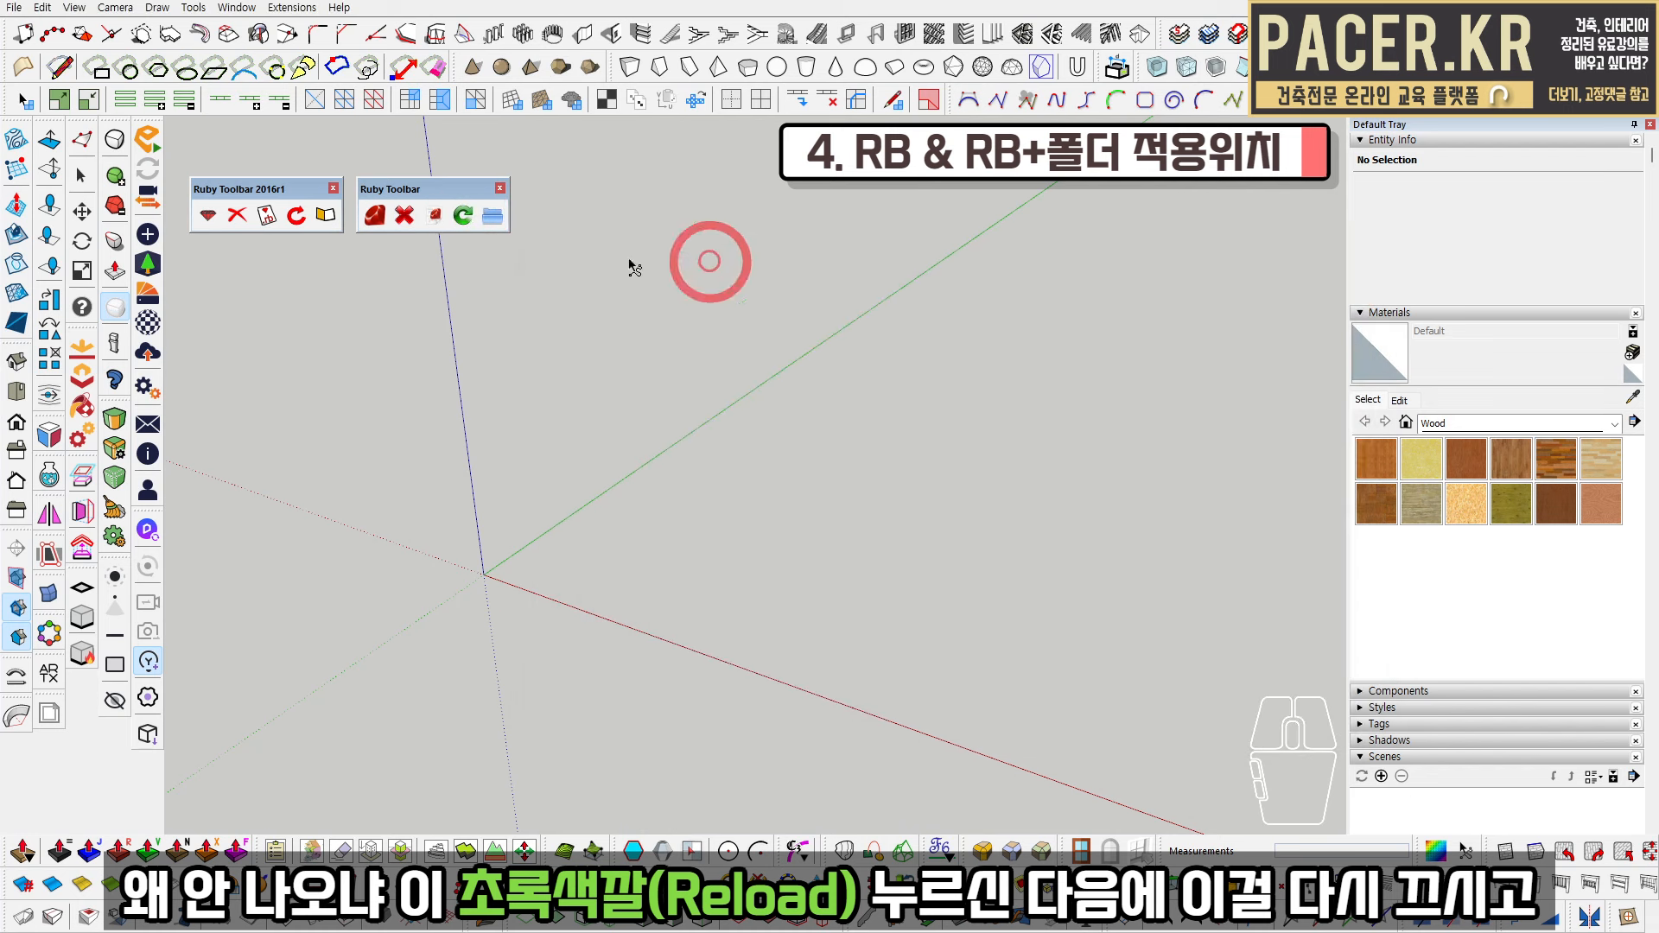
{"action": "left_click", "coordinate": [491, 215]}
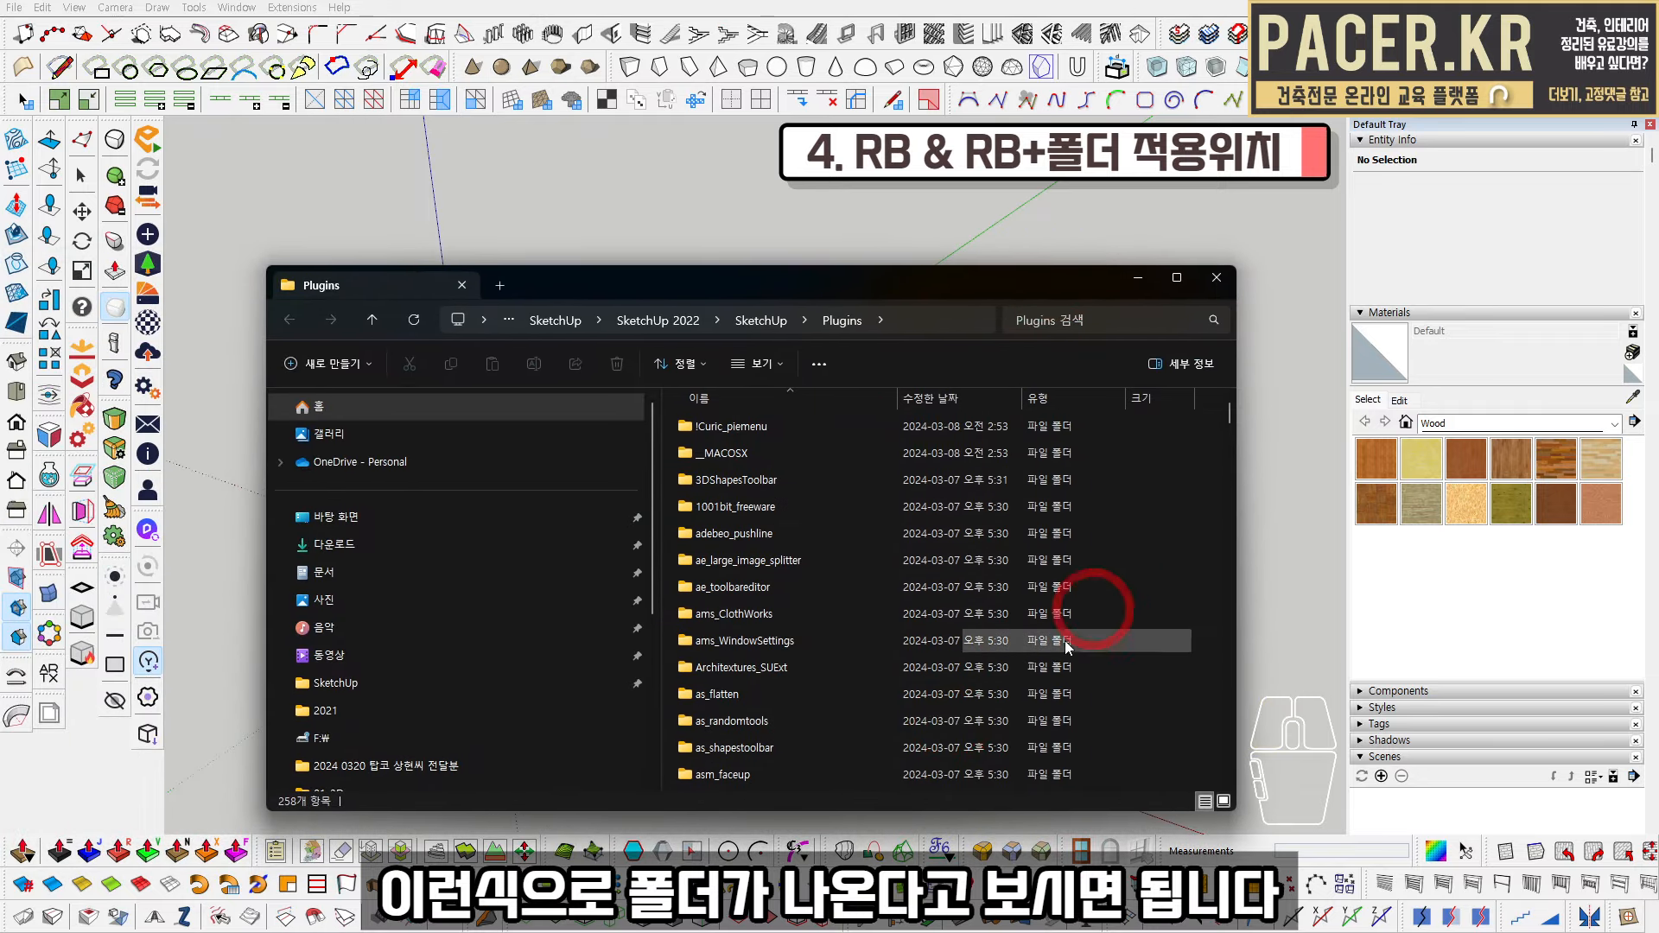
{"action": "left_click", "coordinate": [1217, 278]}
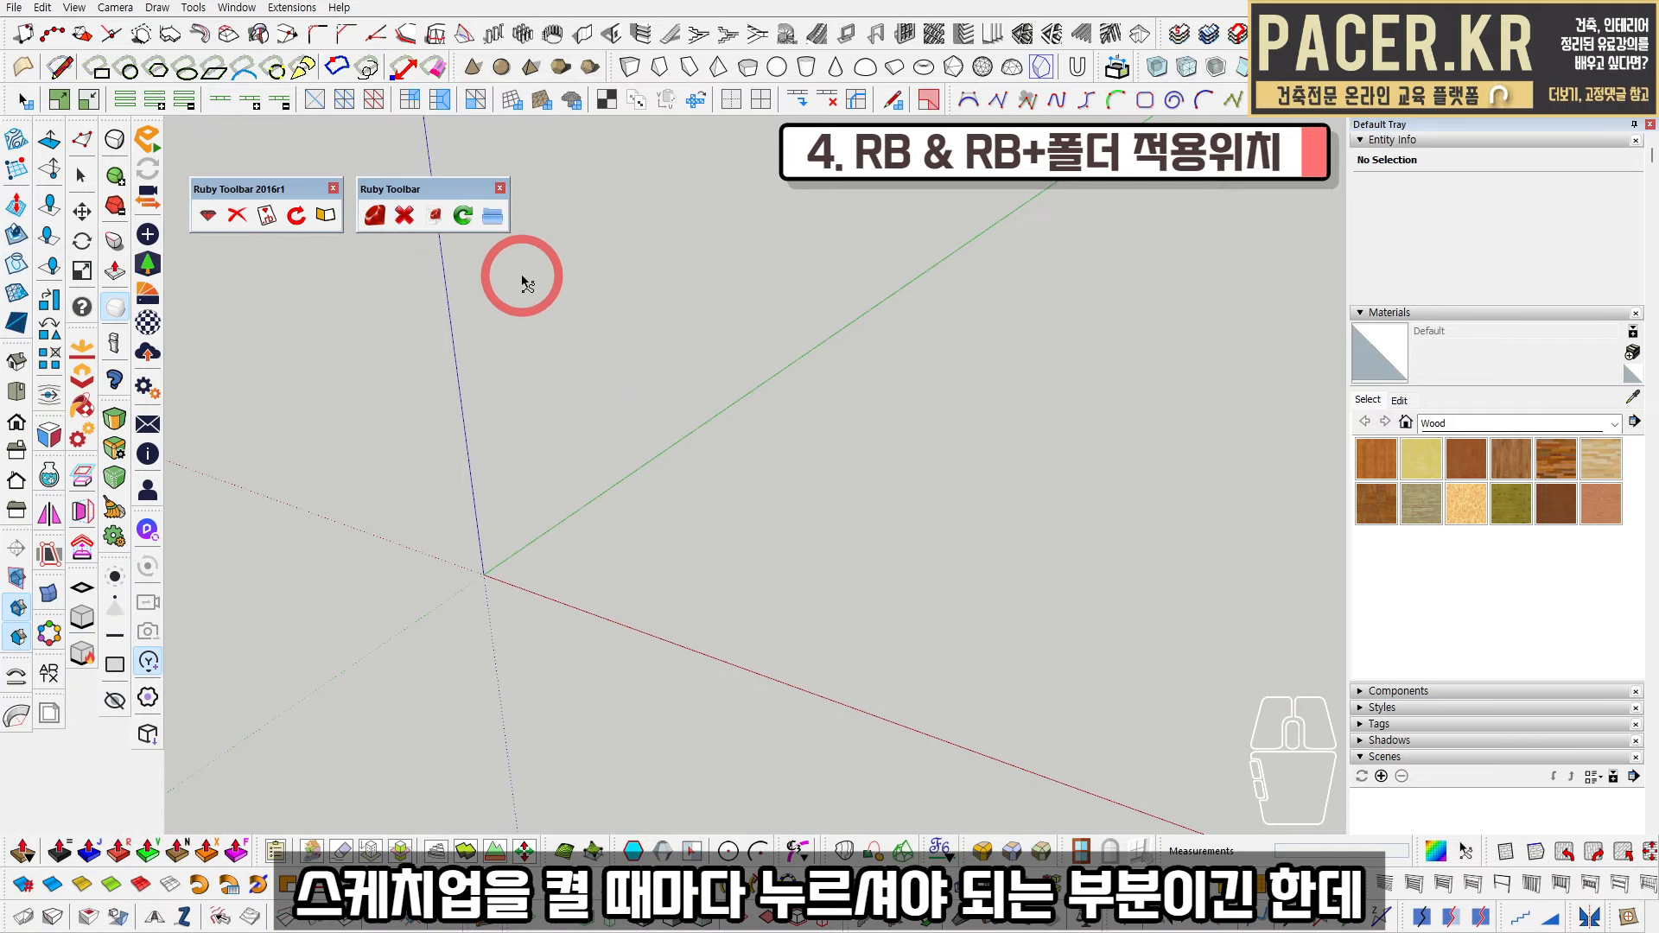
Bring up the second Ruby Toolbar's Load Script dialog, dismiss it, and open the Plugins folder from that toolbar
{"action": "left_click", "coordinate": [465, 215]}
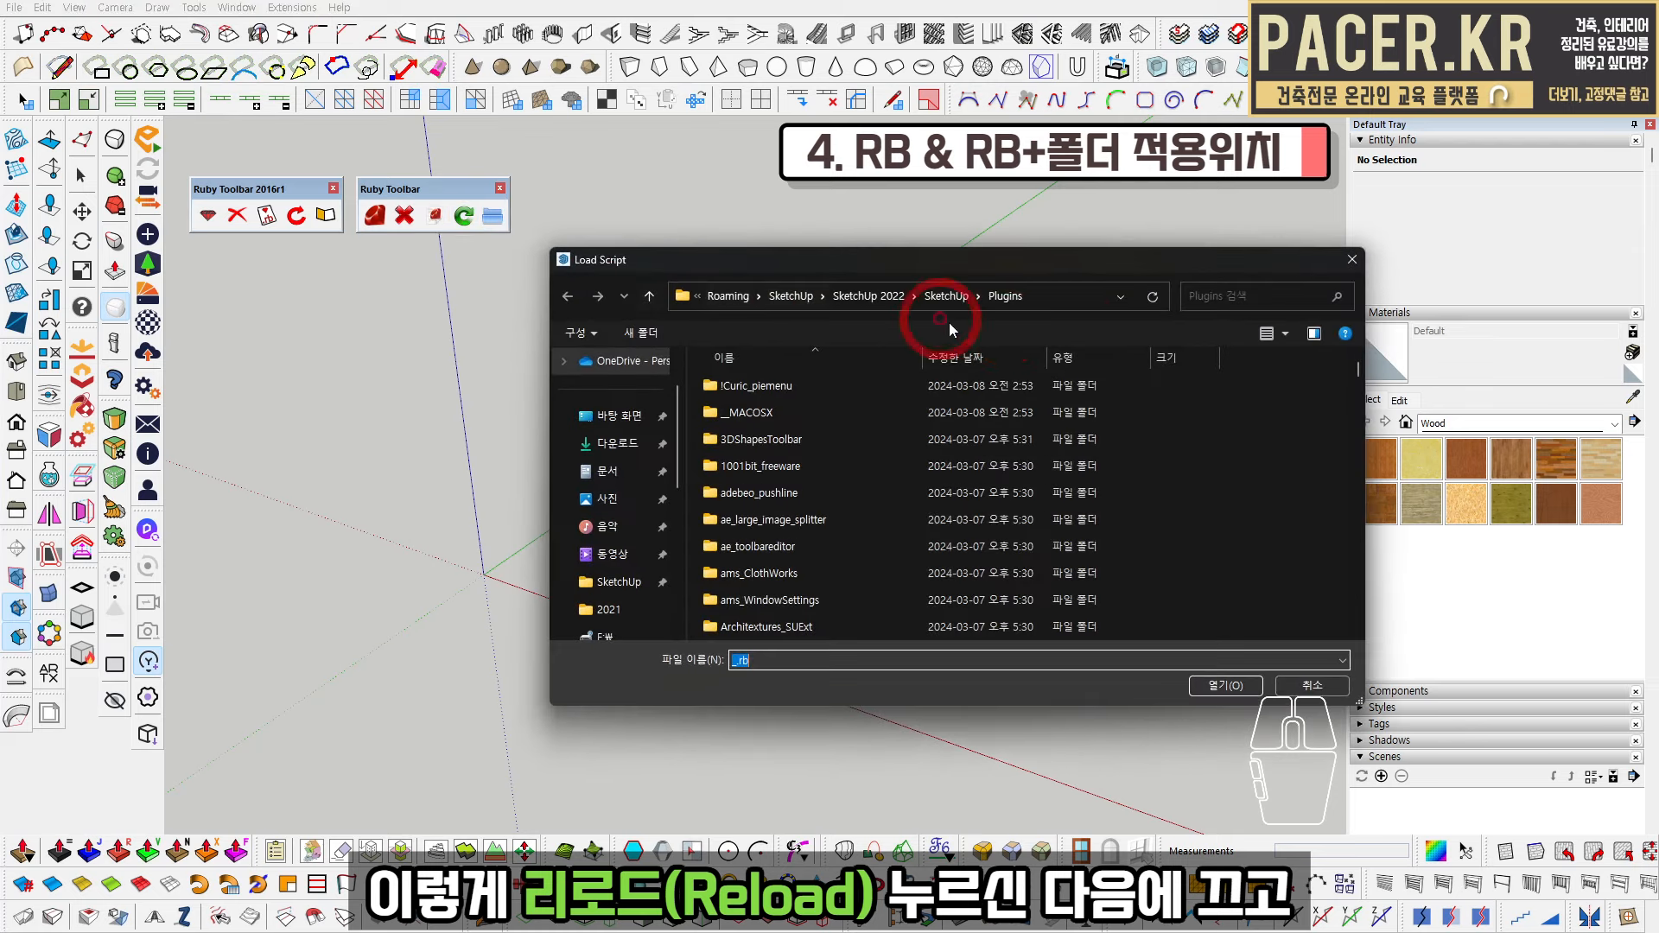
{"action": "left_click", "coordinate": [1353, 260]}
{"action": "left_click", "coordinate": [492, 216]}
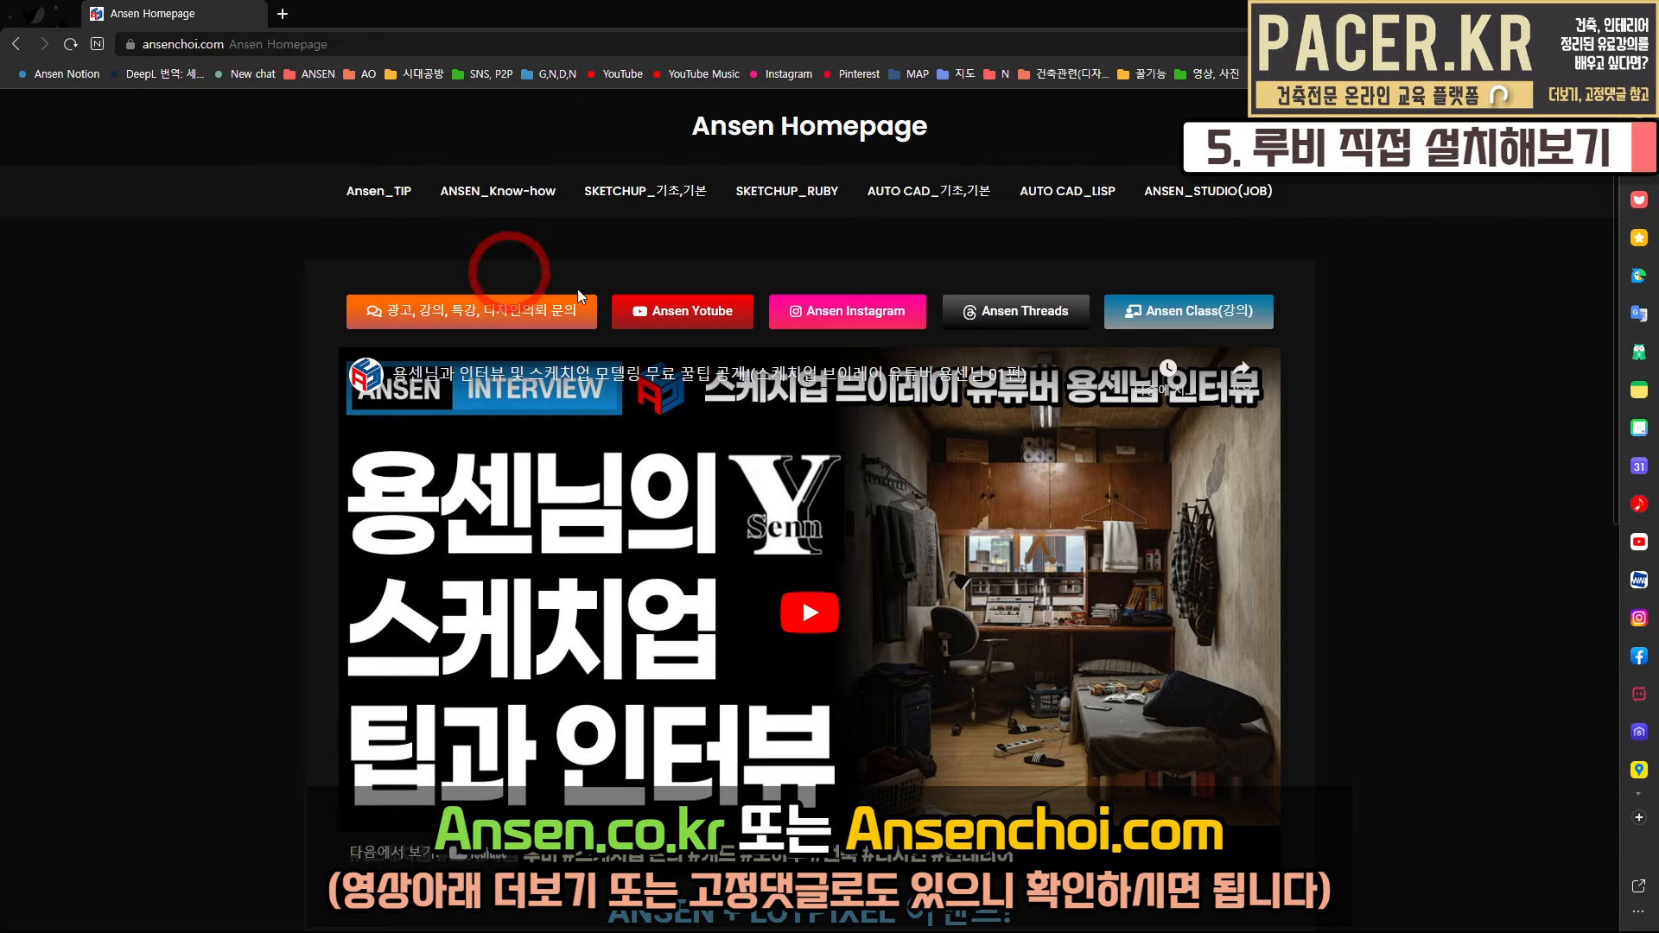
Open the SKETCHUP_RUBY category on Ansen Homepage and look through its list of Ruby posts
{"action": "left_click", "coordinate": [794, 192]}
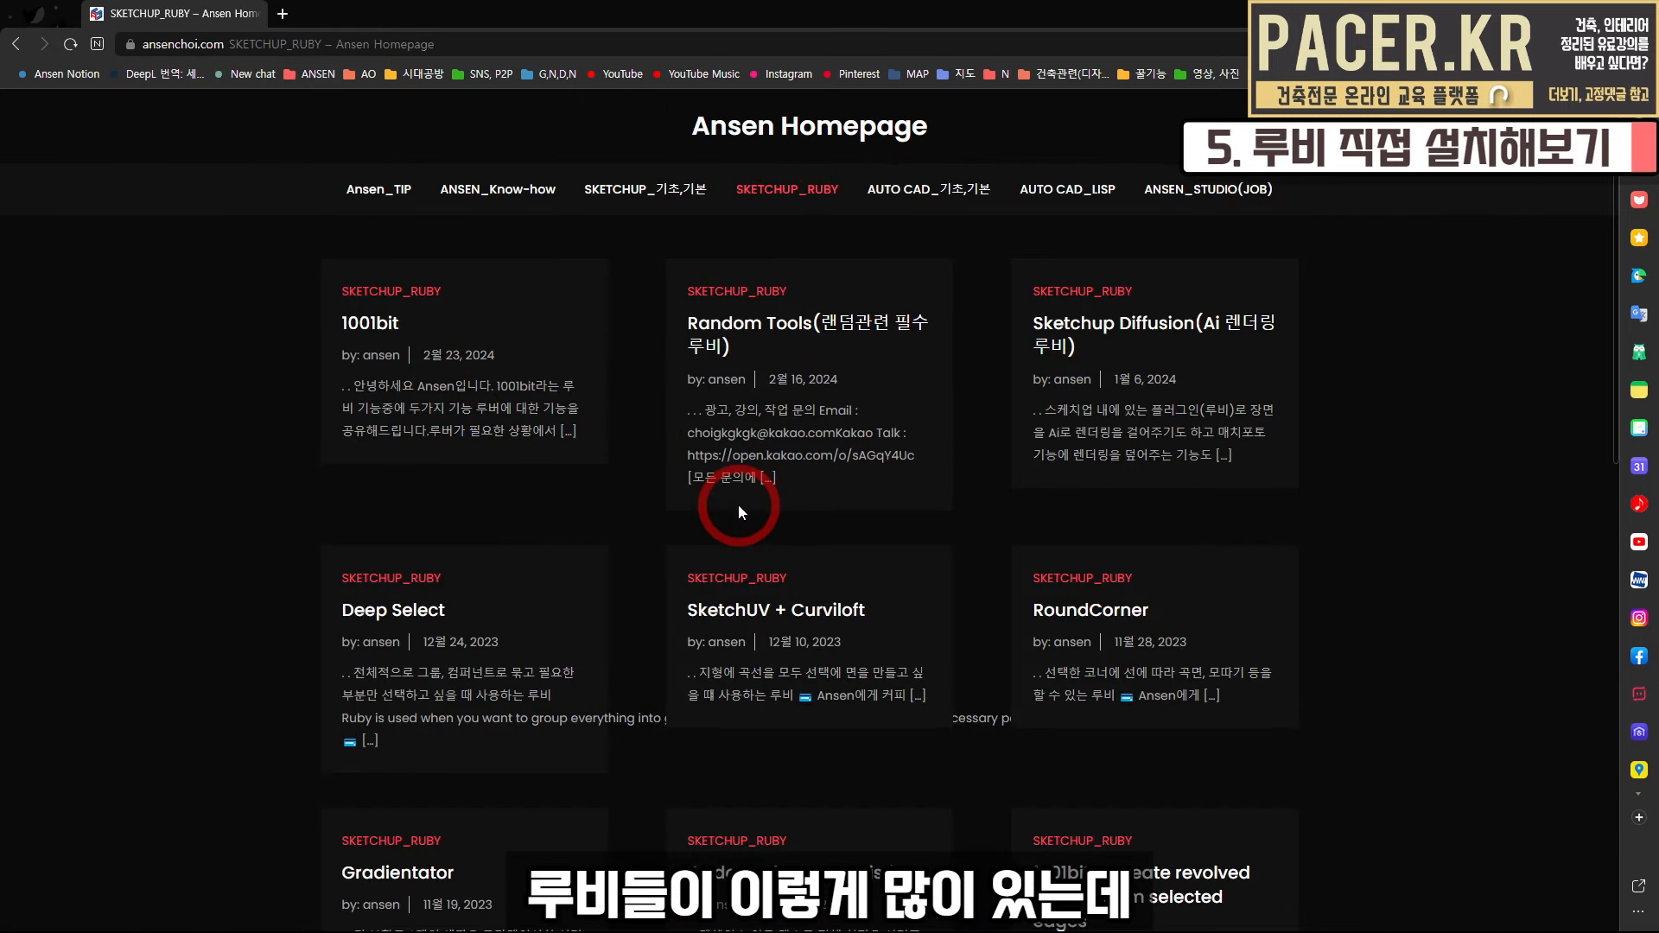
{"action": "scroll", "coordinate": [739, 511], "scroll_direction": "down", "scroll_amount": 12}
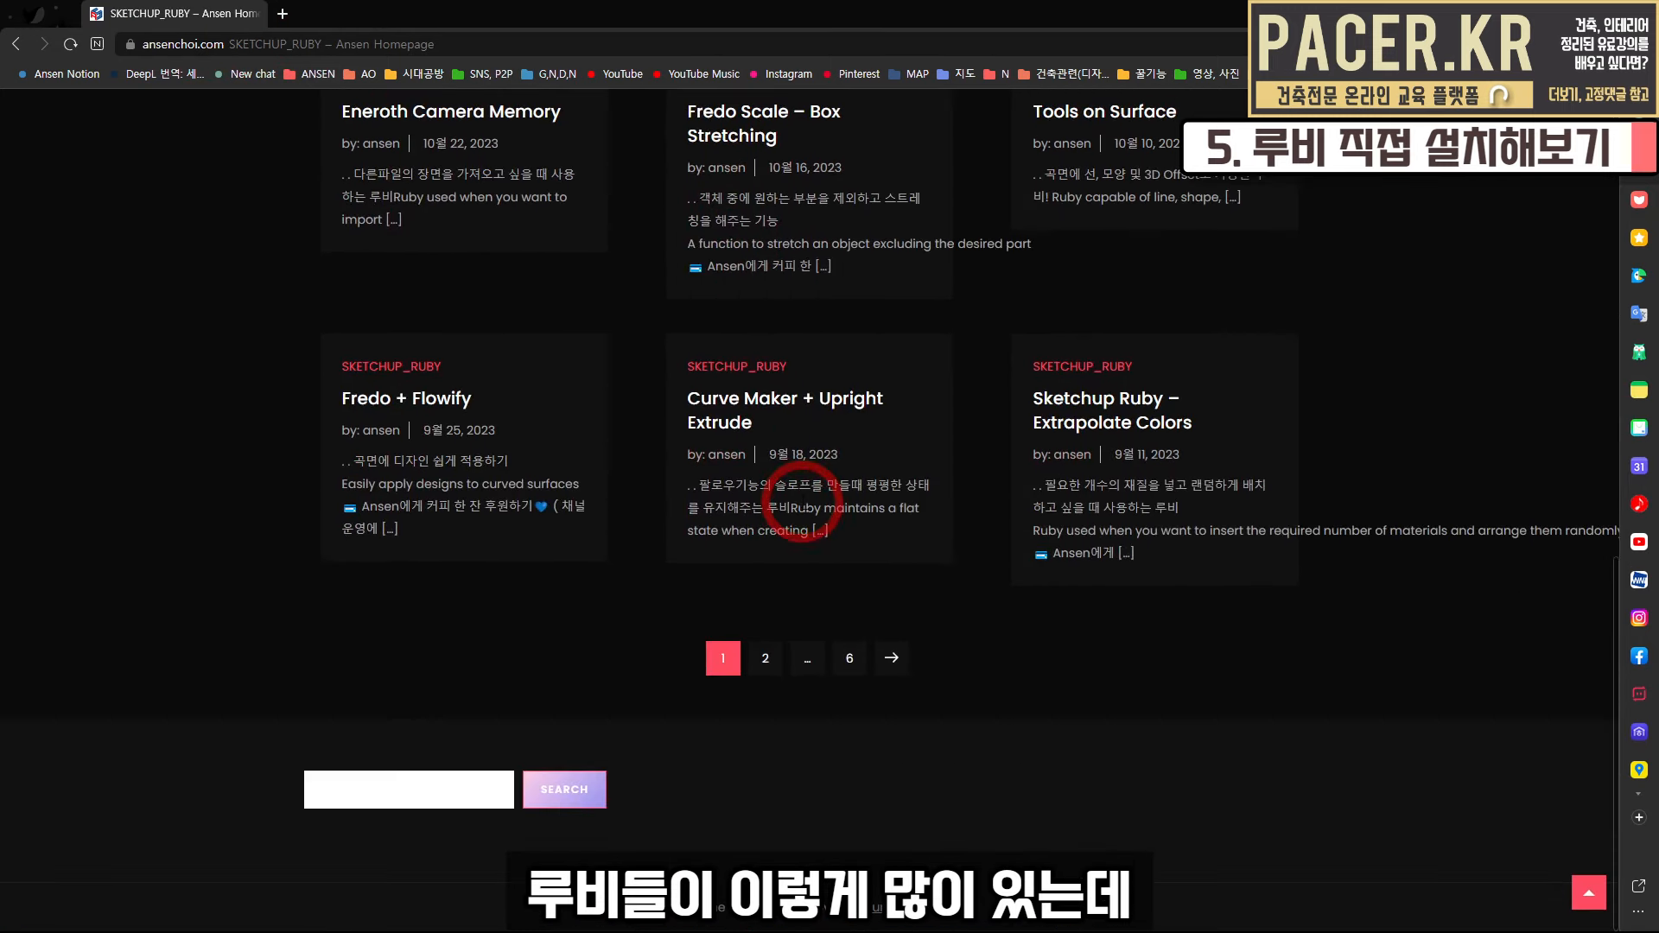
{"action": "scroll", "coordinate": [817, 514], "scroll_direction": "up", "scroll_amount": 15}
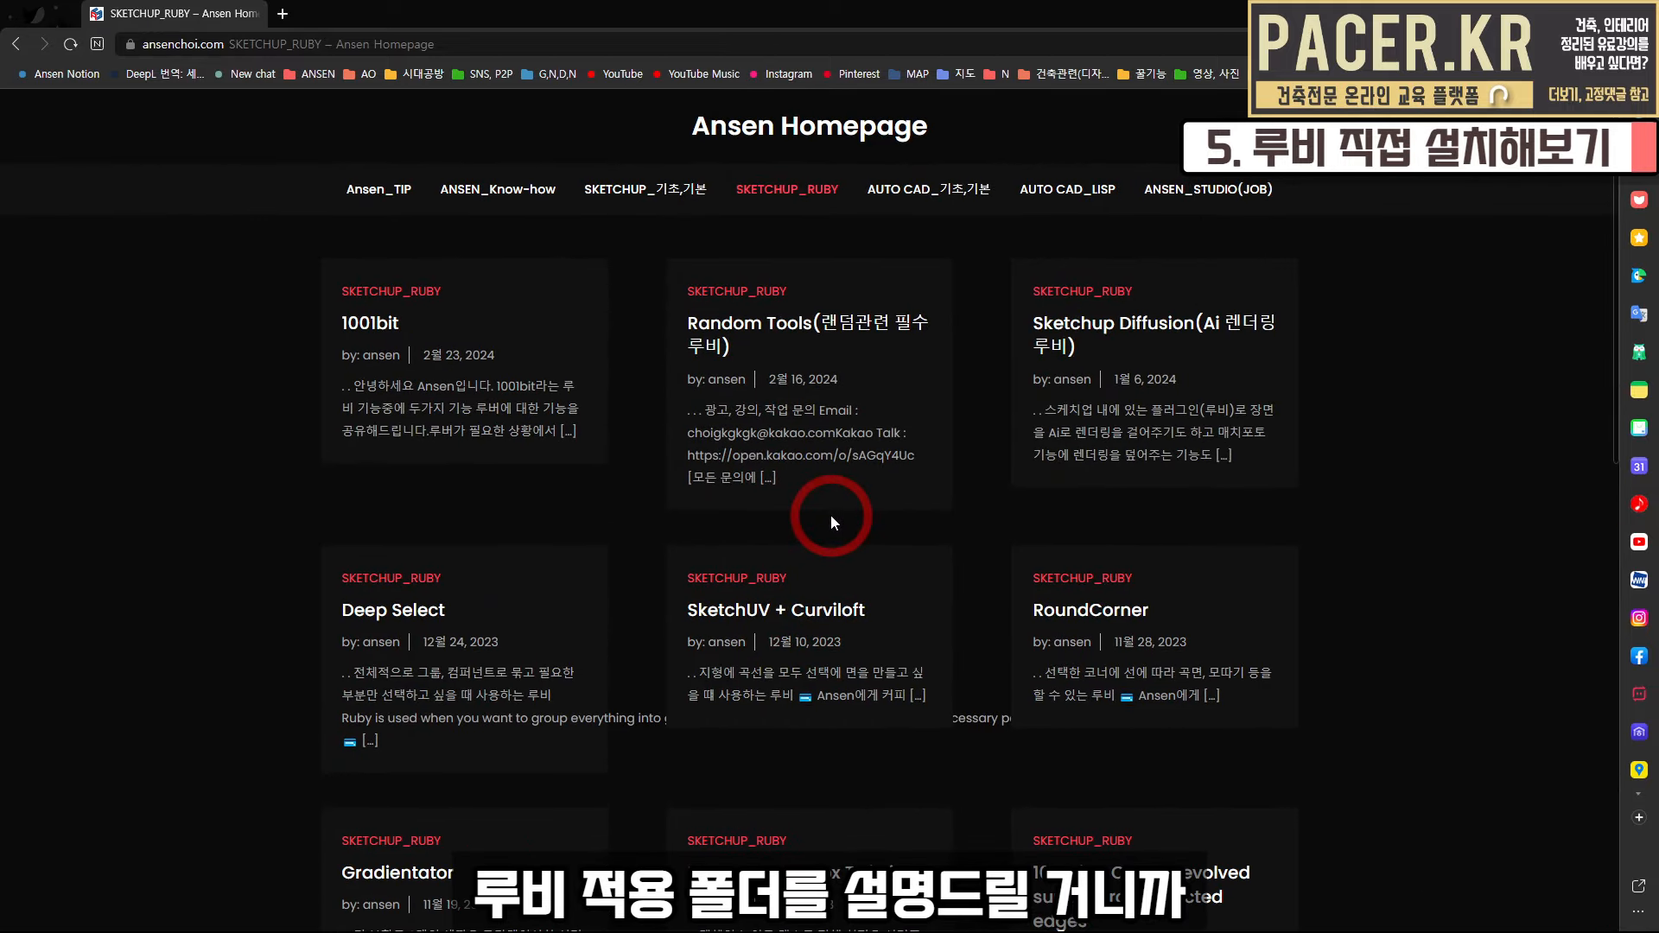
{"action": "scroll", "coordinate": [832, 515], "scroll_direction": "down", "scroll_amount": 12}
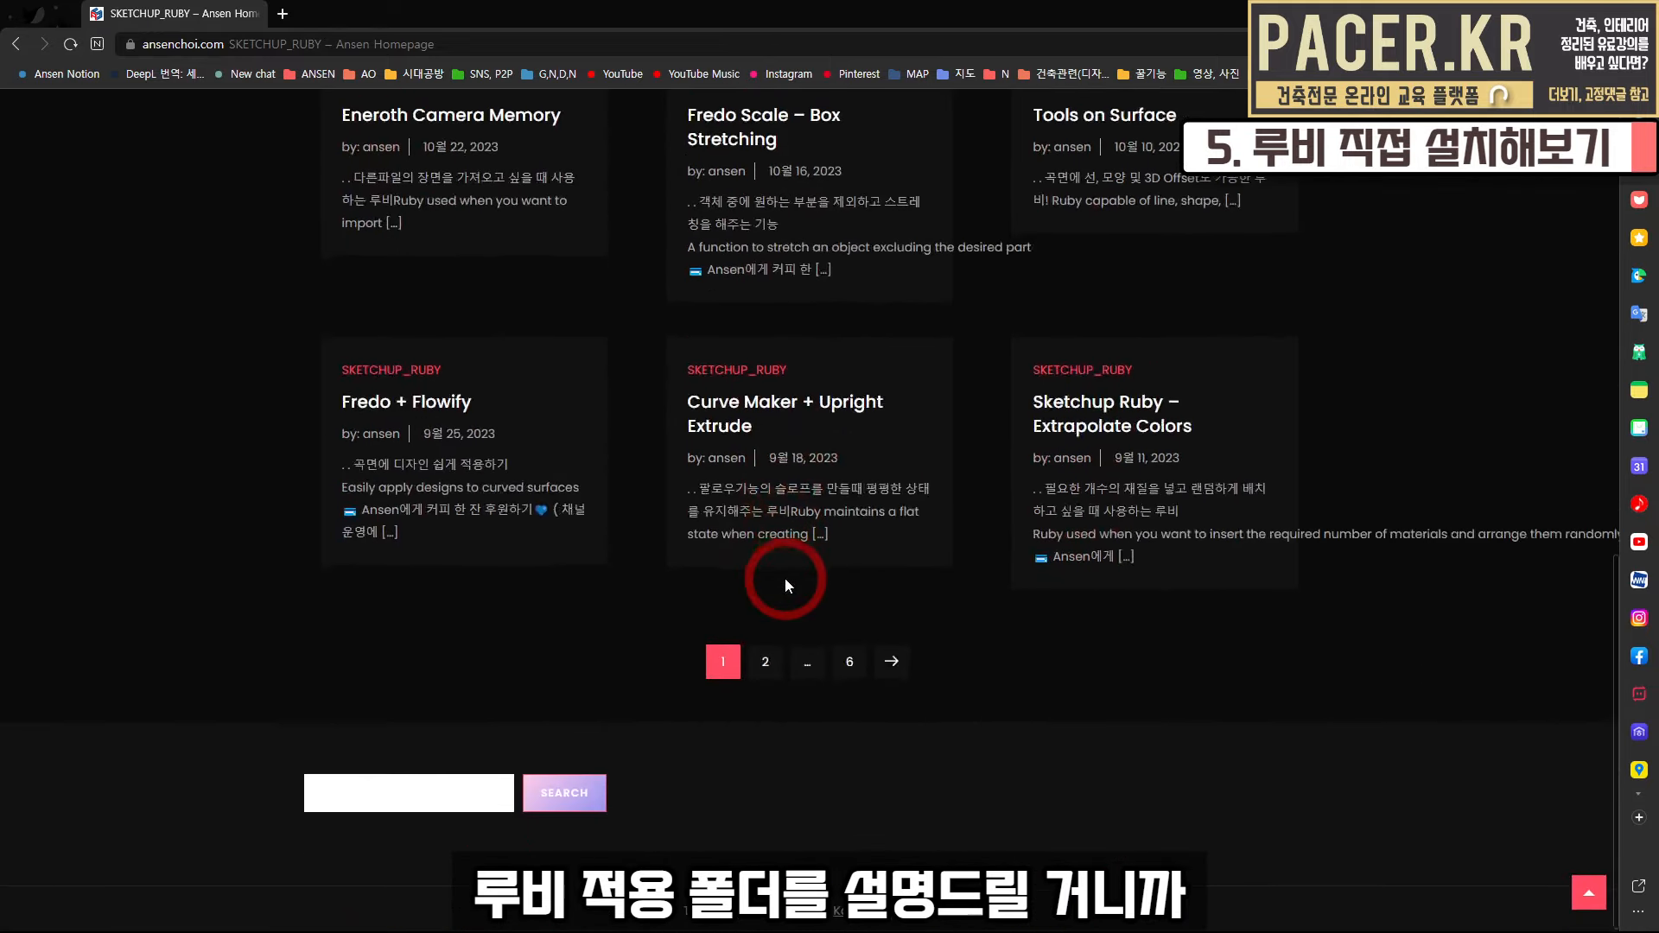
Search the site for "폴더"
{"action": "left_click", "coordinate": [441, 791]}
{"action": "type", "text": "ㅍ"}
{"action": "key", "text": "BackSpace"}
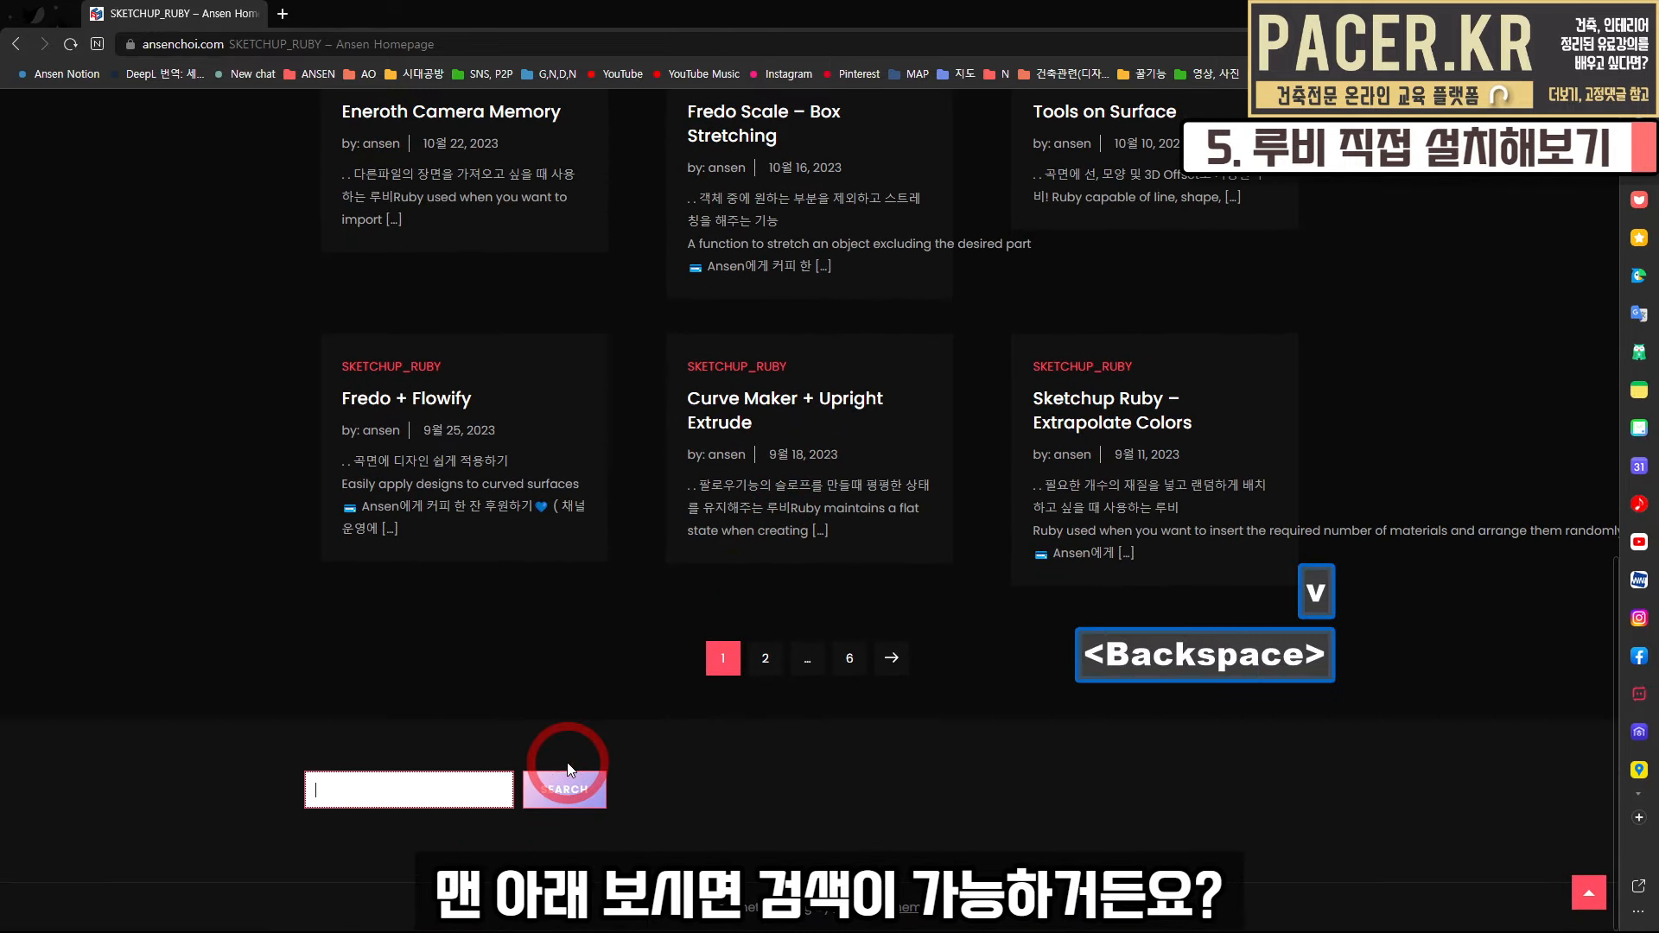
{"action": "type", "text": "폴ㄷ"}
{"action": "key", "text": "BackSpace"}
{"action": "type", "text": "러"}
{"action": "key", "text": "BackSpace"}
{"action": "key", "text": "BackSpace"}
{"action": "type", "text": "더"}
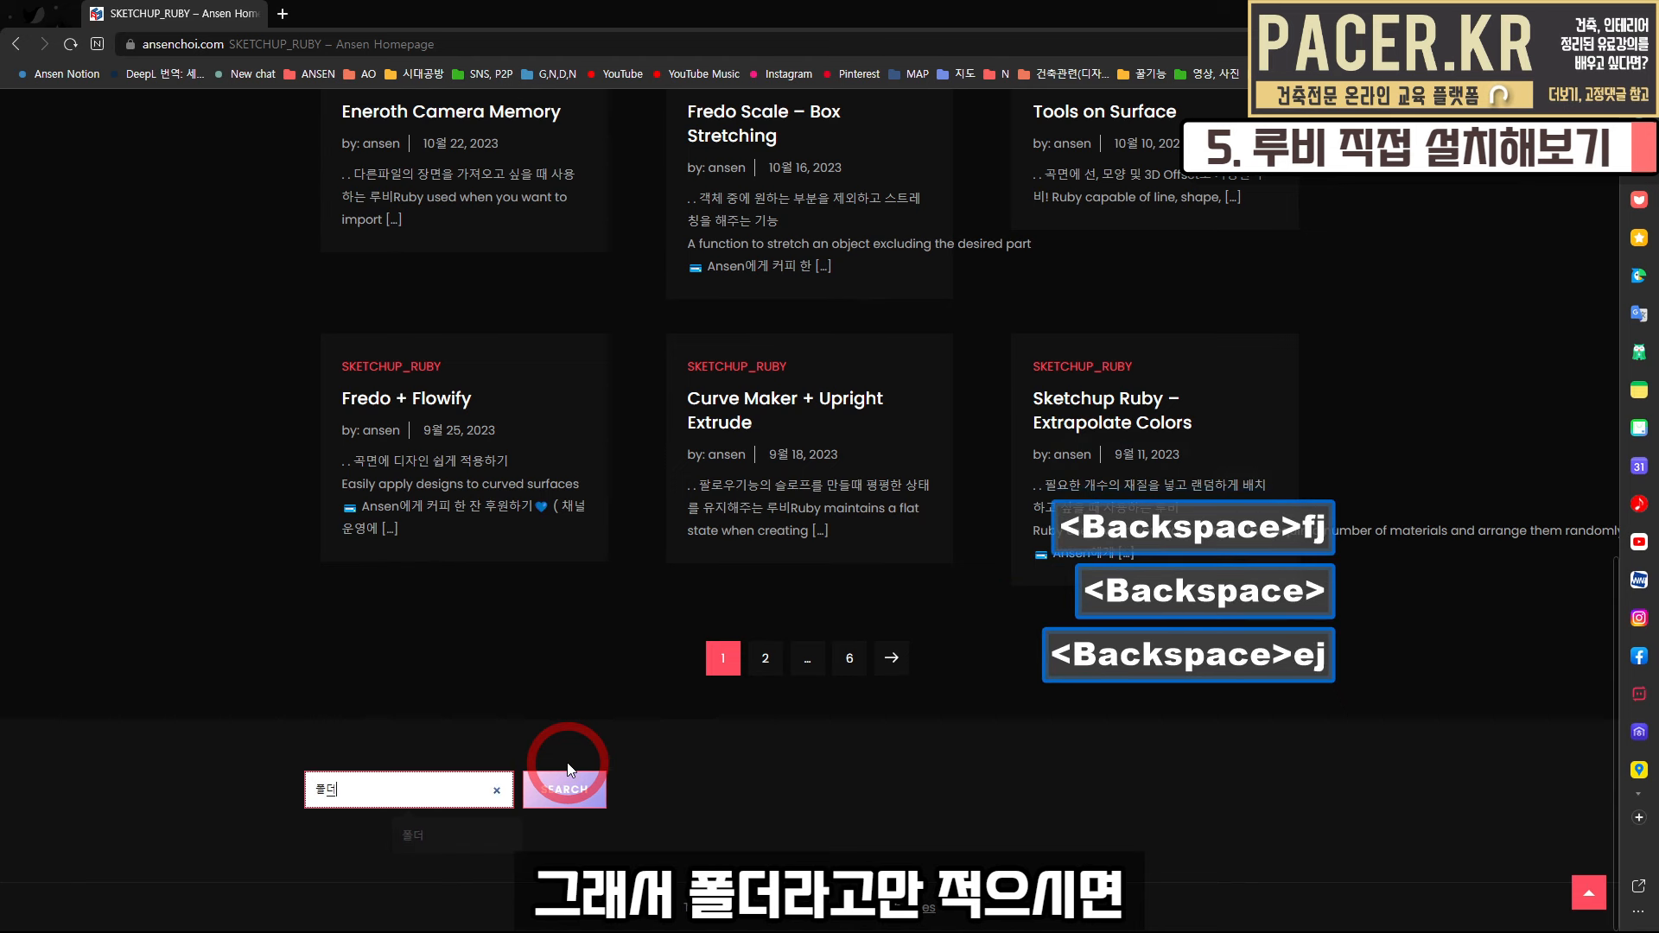
{"action": "key", "text": "Return"}
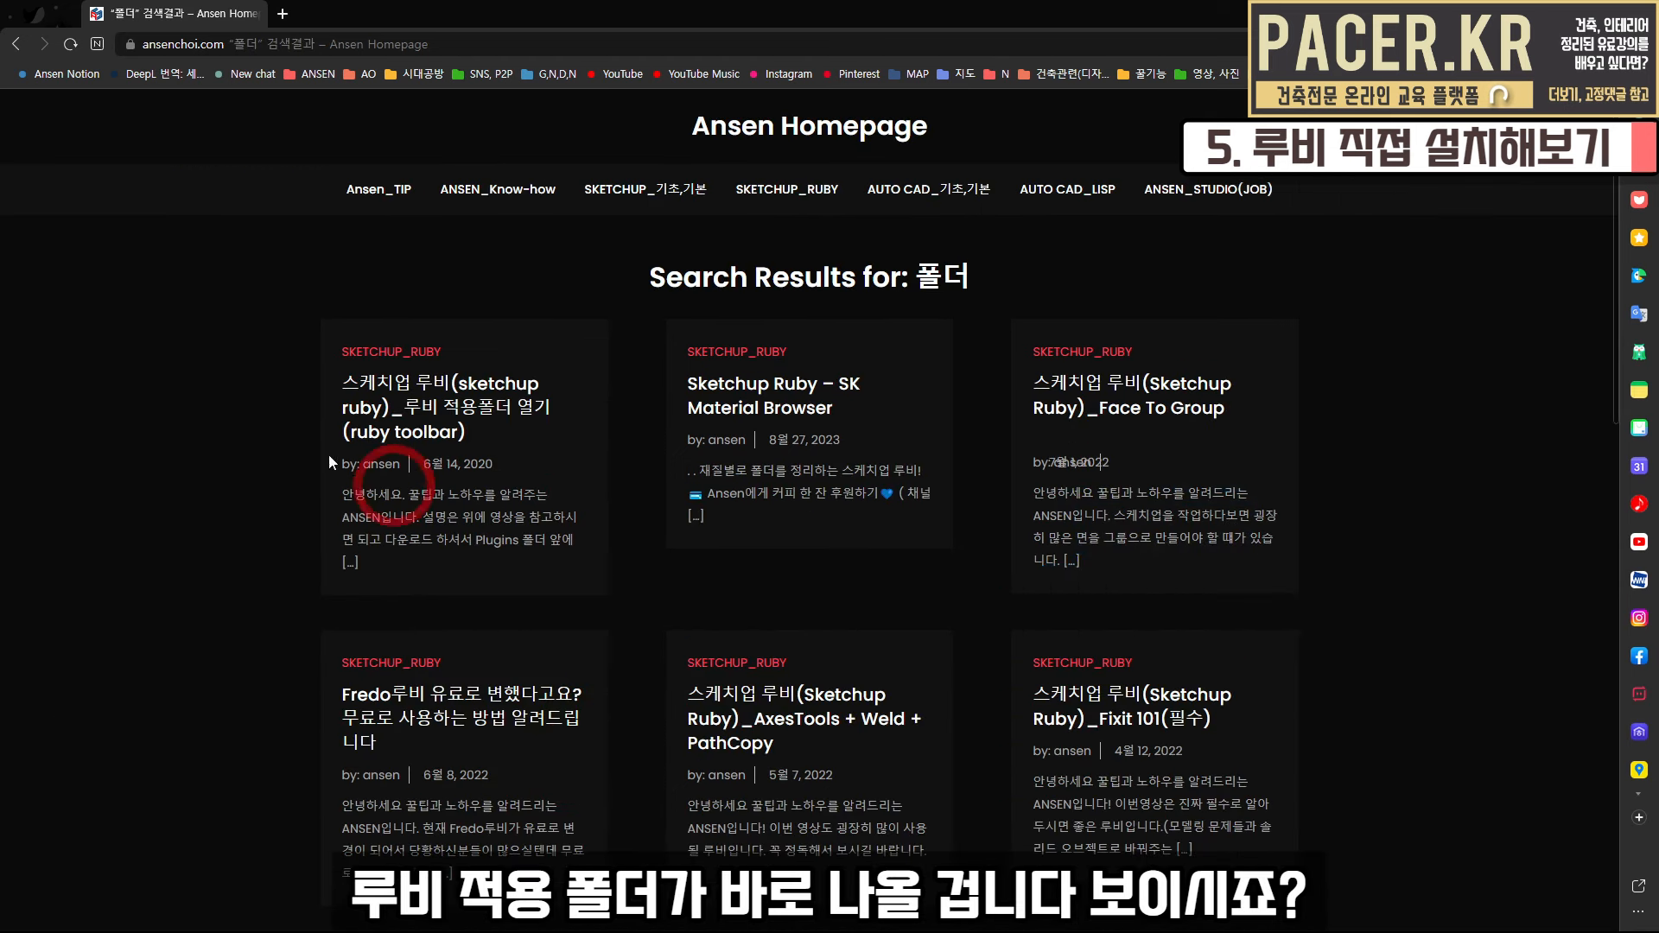
Open the post on opening the Ruby Plugins folder (ruby toolbar) and look over its download section
{"action": "left_click", "coordinate": [488, 419]}
{"action": "scroll", "coordinate": [730, 548], "scroll_direction": "down", "scroll_amount": 4}
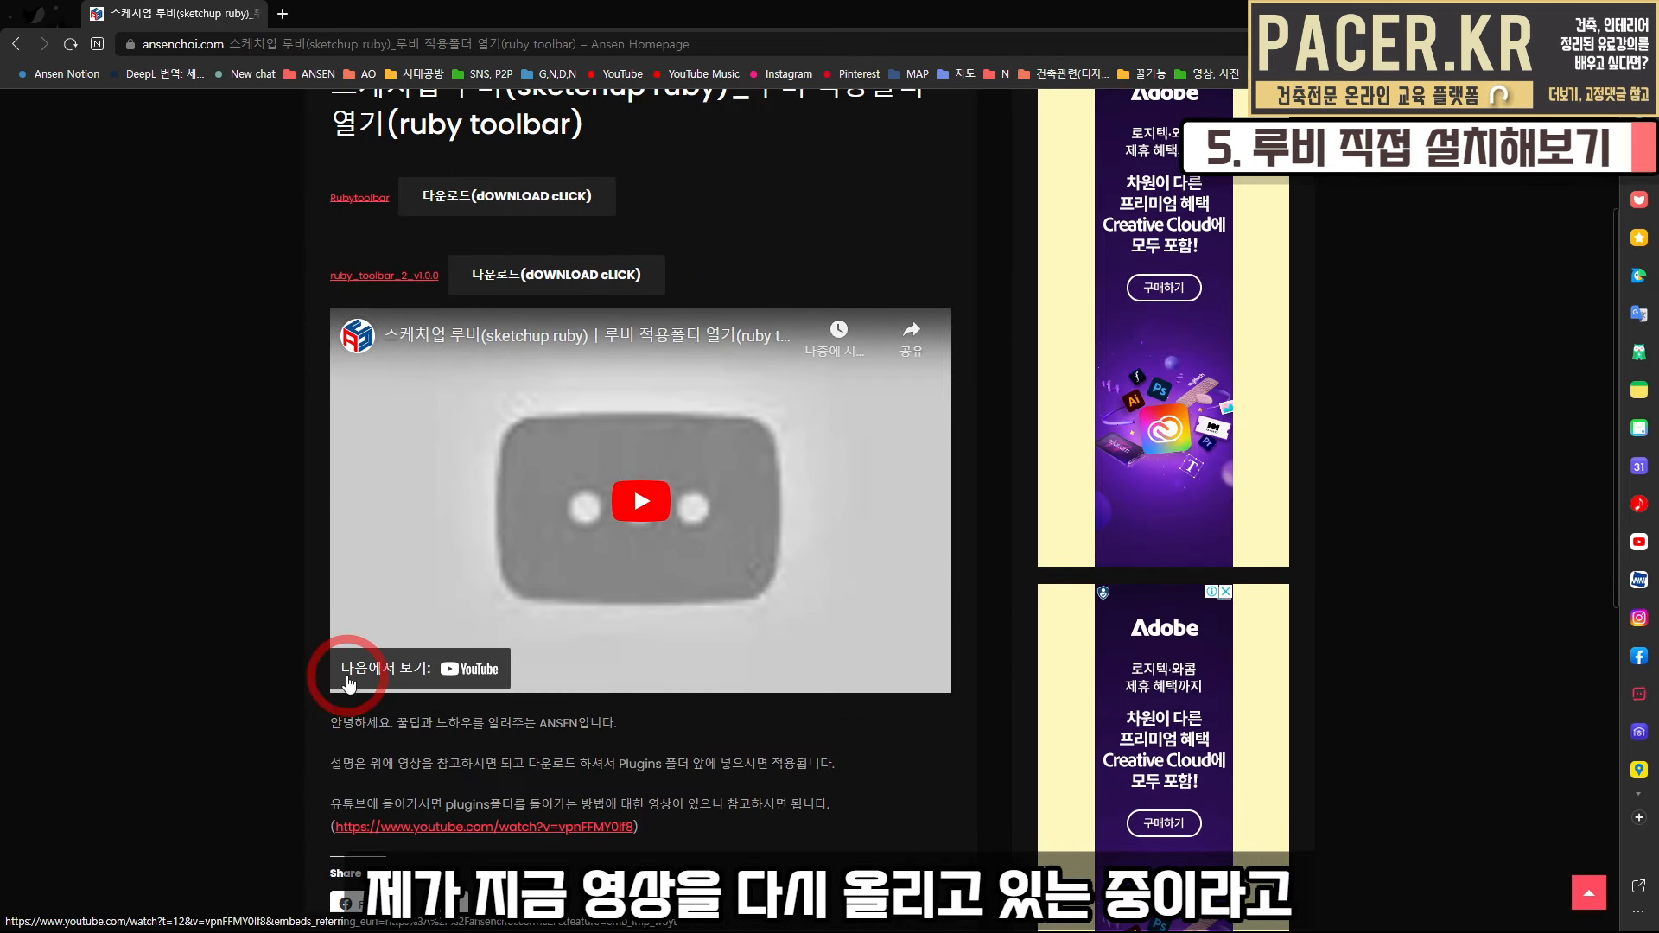
{"action": "scroll", "coordinate": [758, 605], "scroll_direction": "up", "scroll_amount": 2}
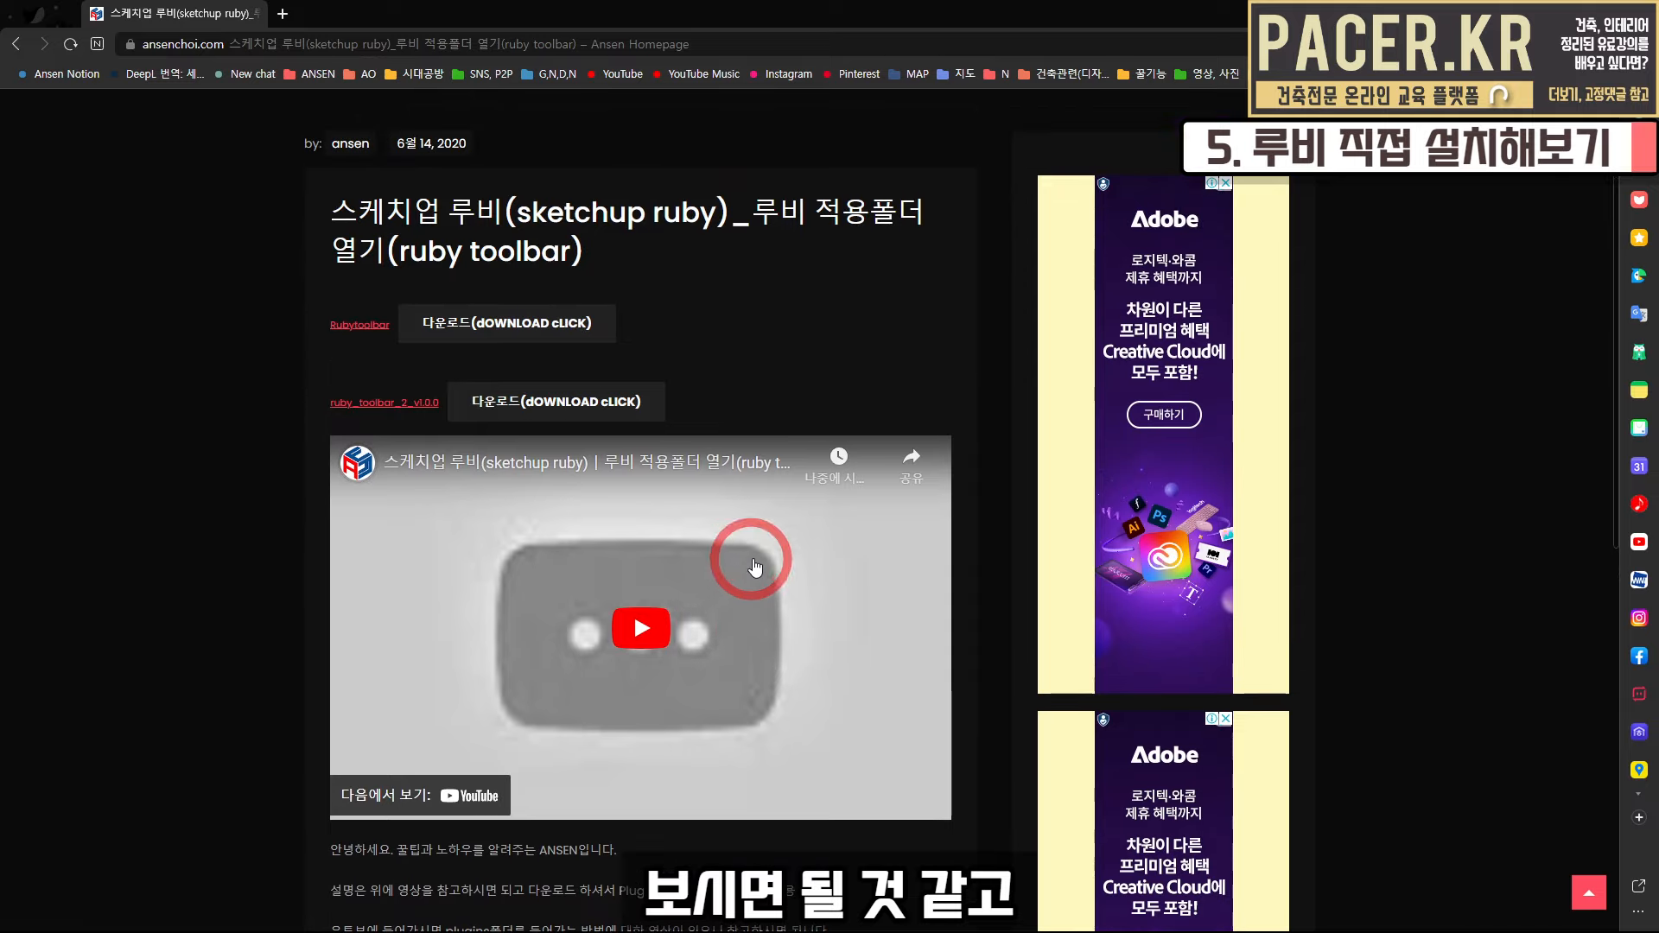
Download Rubytoolbar.zip from the post and save it
{"action": "left_click", "coordinate": [562, 327]}
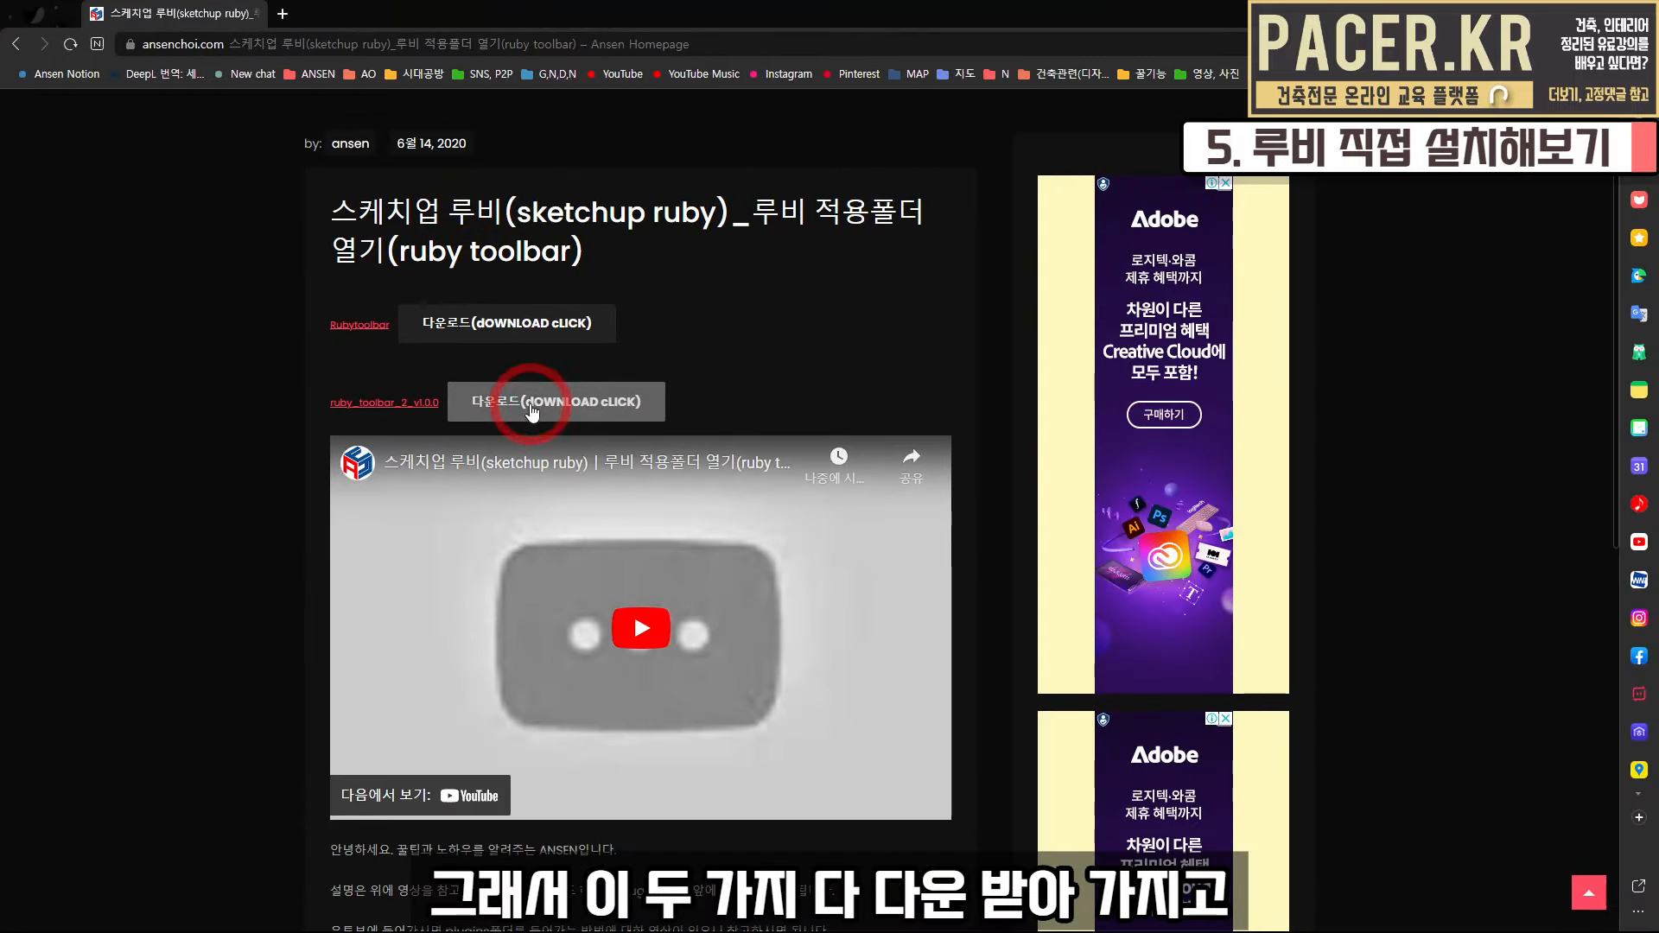
{"action": "key", "text": "BackSpace"}
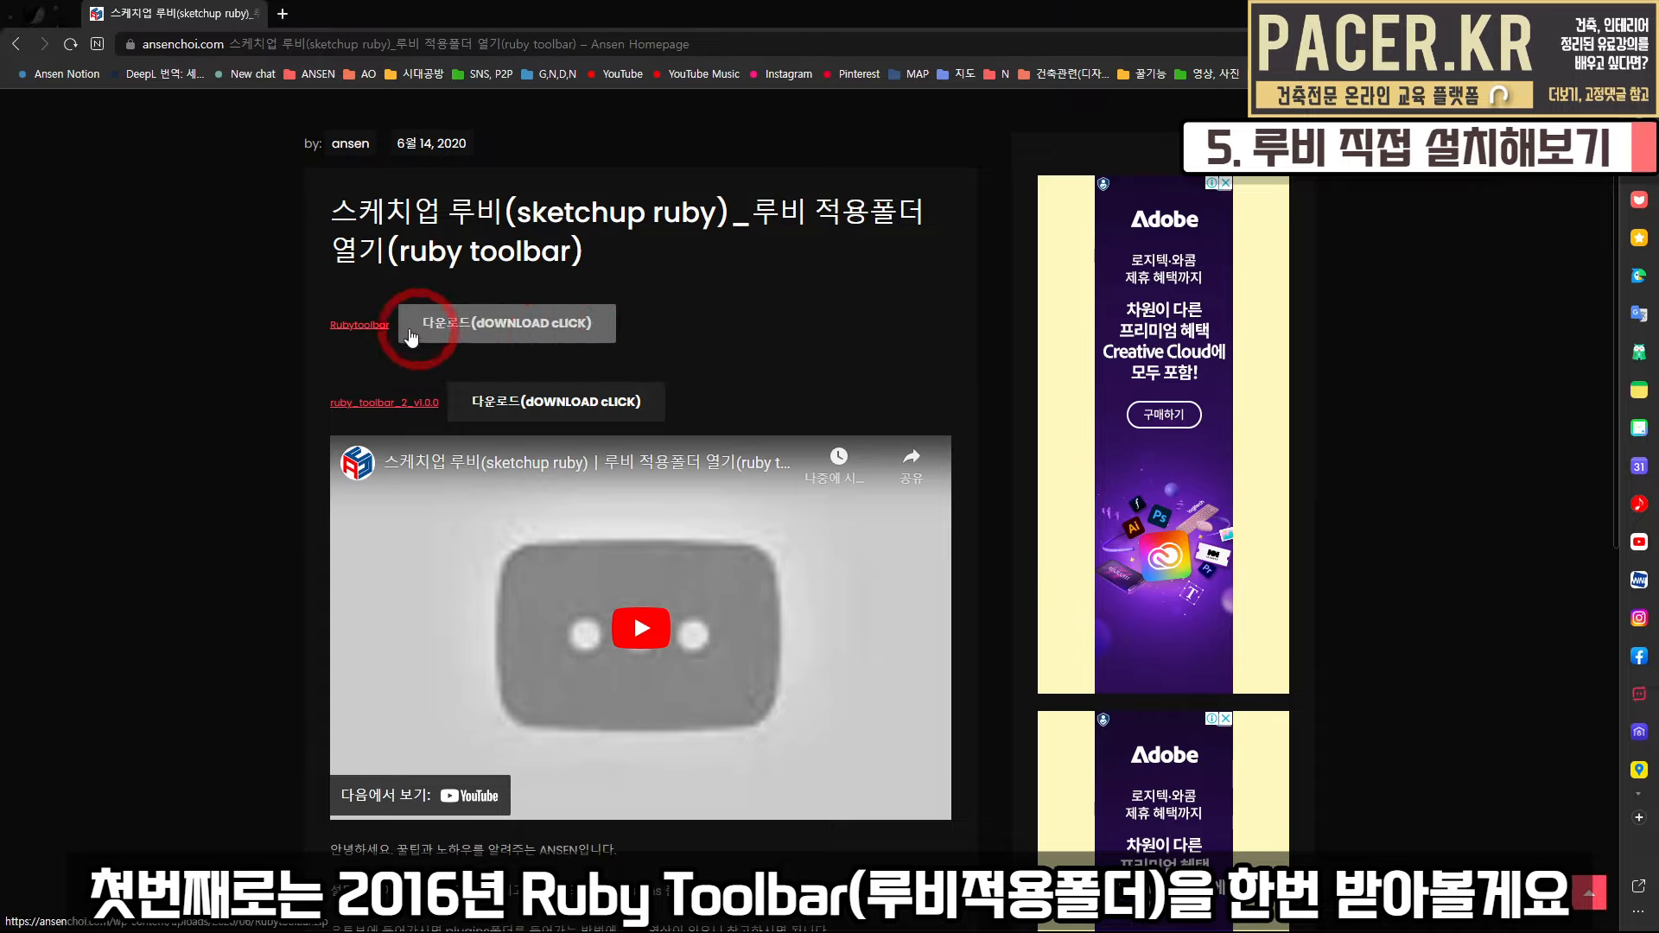
{"action": "left_click", "coordinate": [486, 336]}
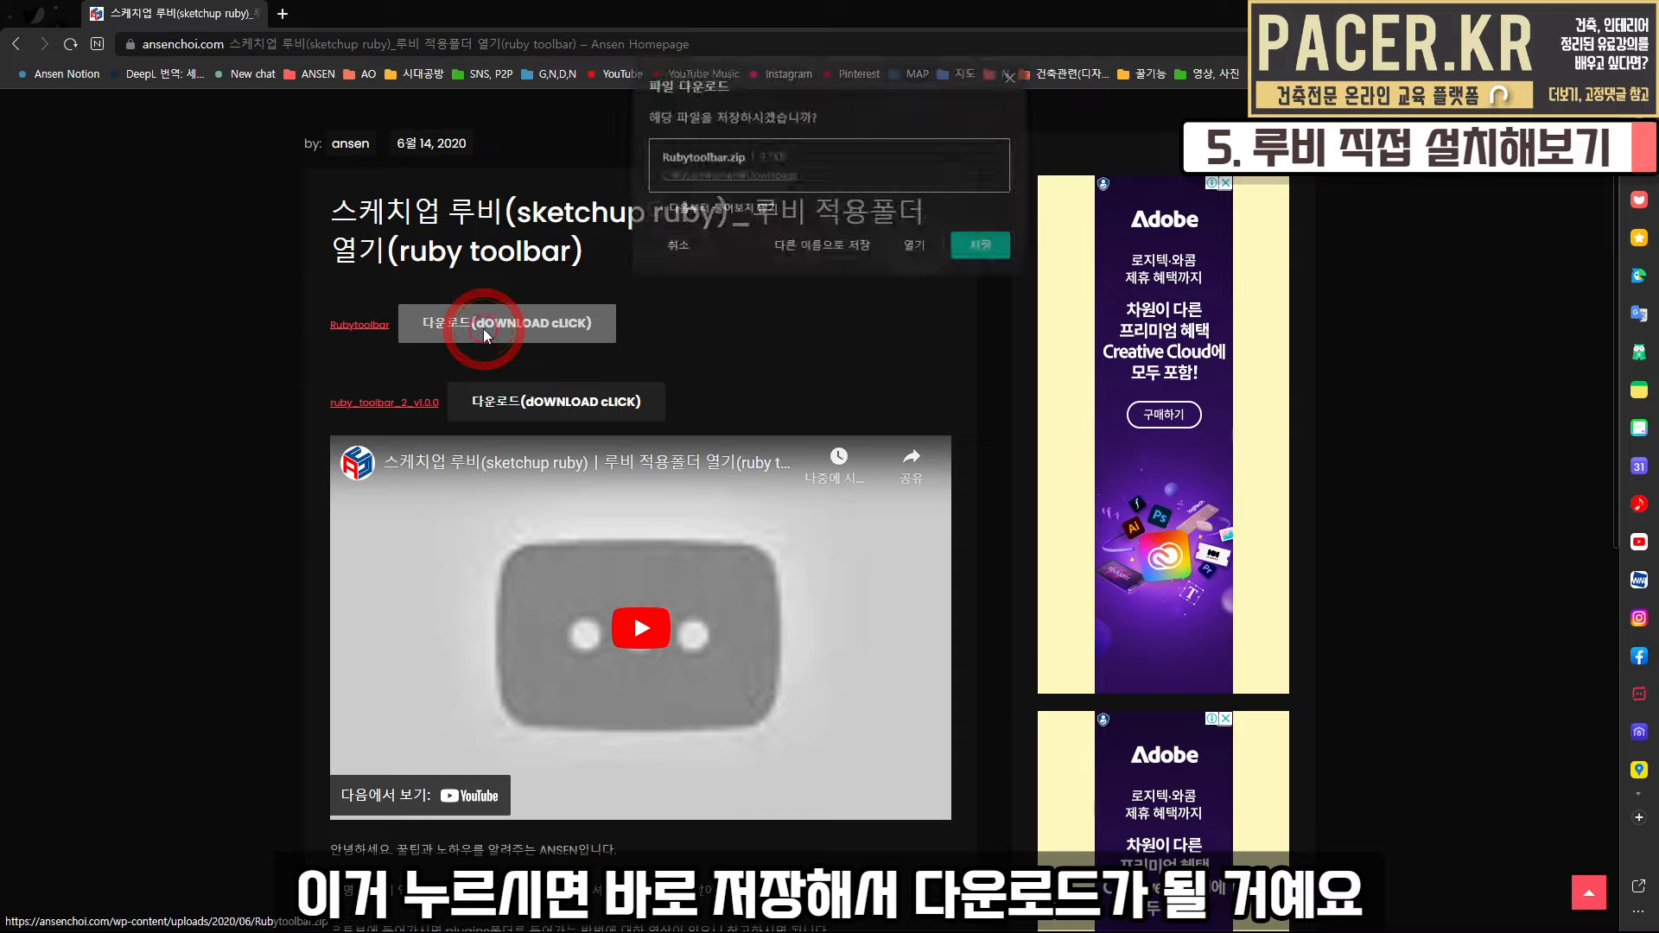
{"action": "left_click", "coordinate": [981, 252]}
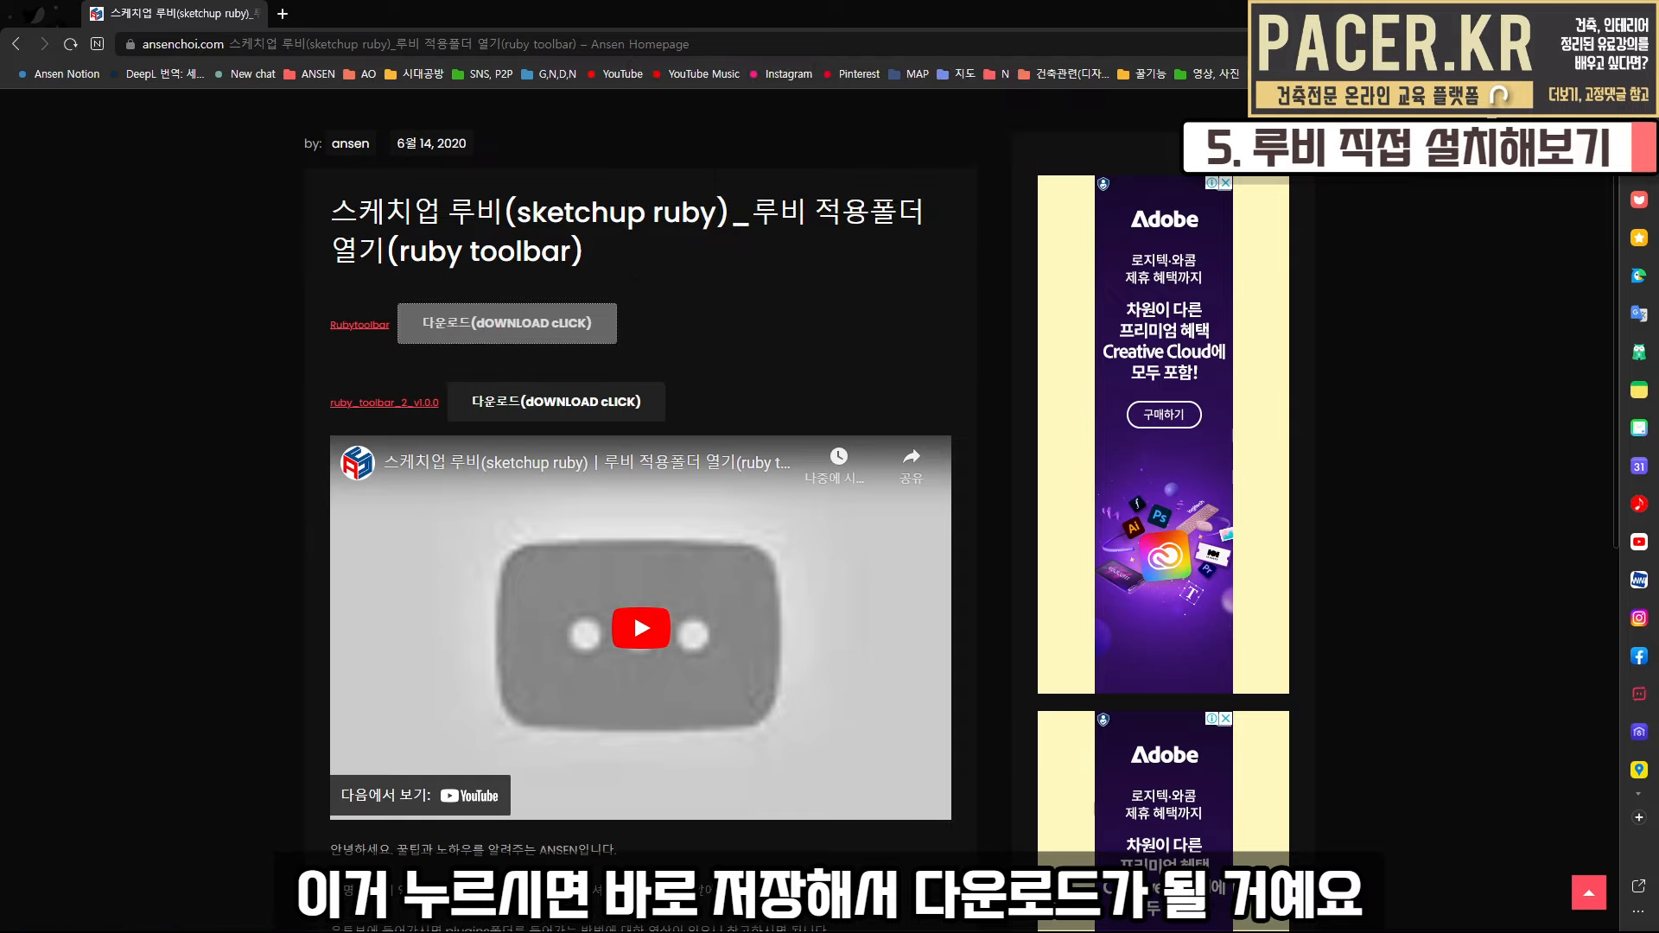
Extract Rubytoolbar.zip in the Downloads folder and open the extracted Rubytoolbar folder
{"action": "left_click_drag", "start_coordinate": [0, 250], "coordinate": [930, 212]}
{"action": "left_click", "coordinate": [801, 462]}
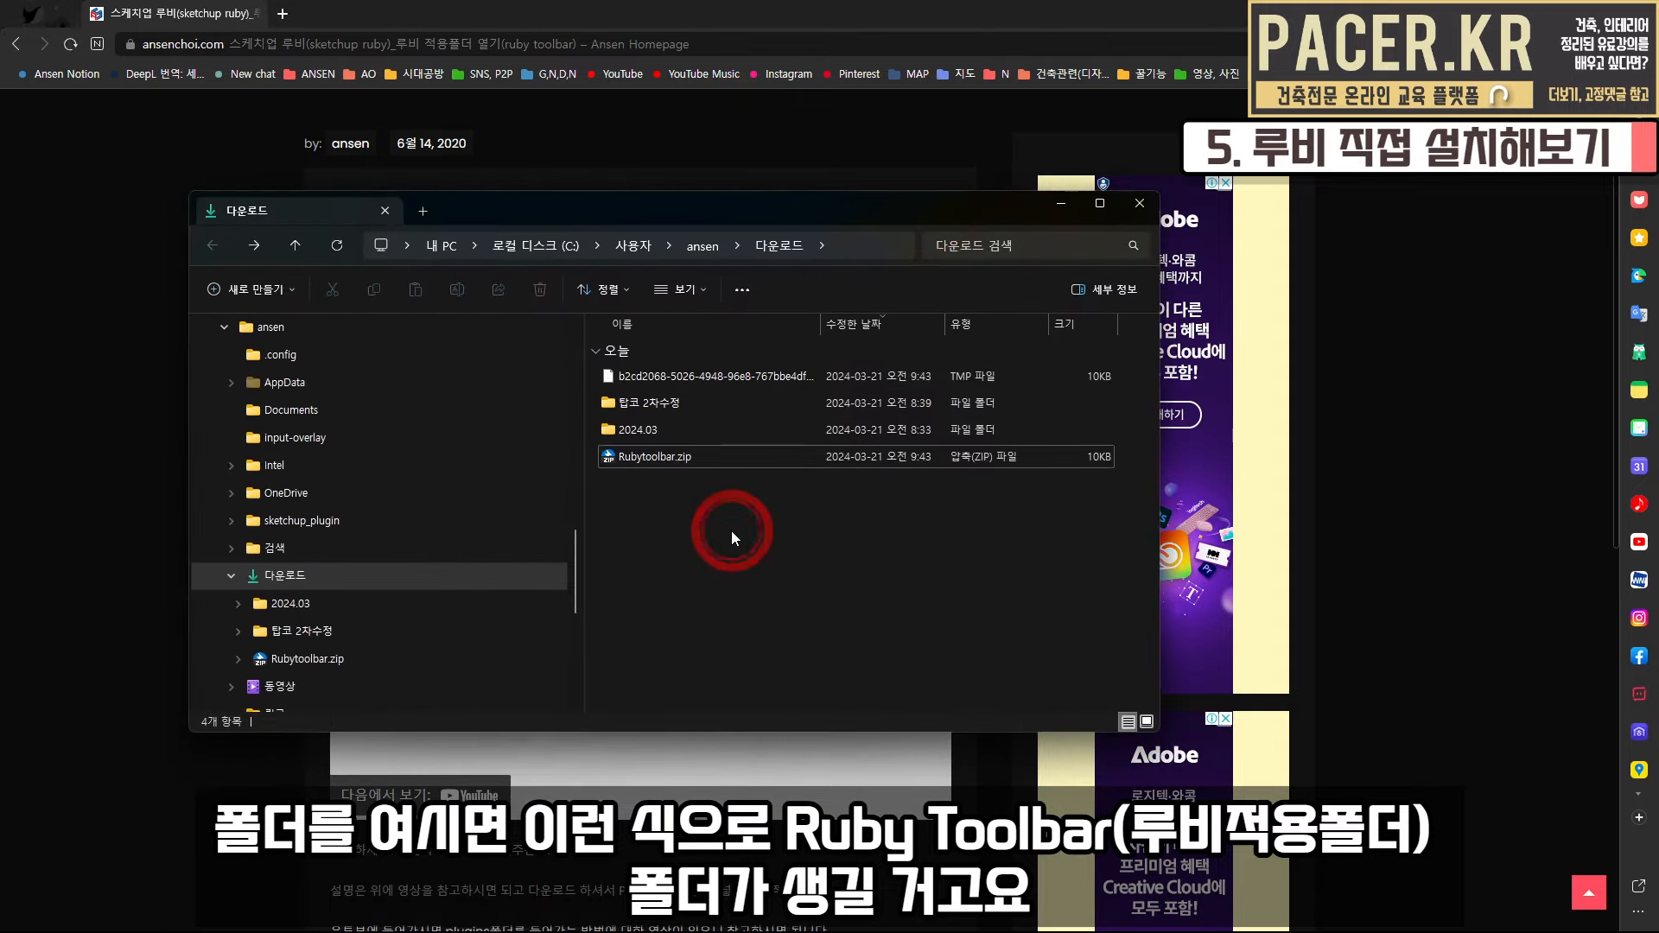
{"action": "key", "text": "F5"}
{"action": "right_click", "coordinate": [656, 381]}
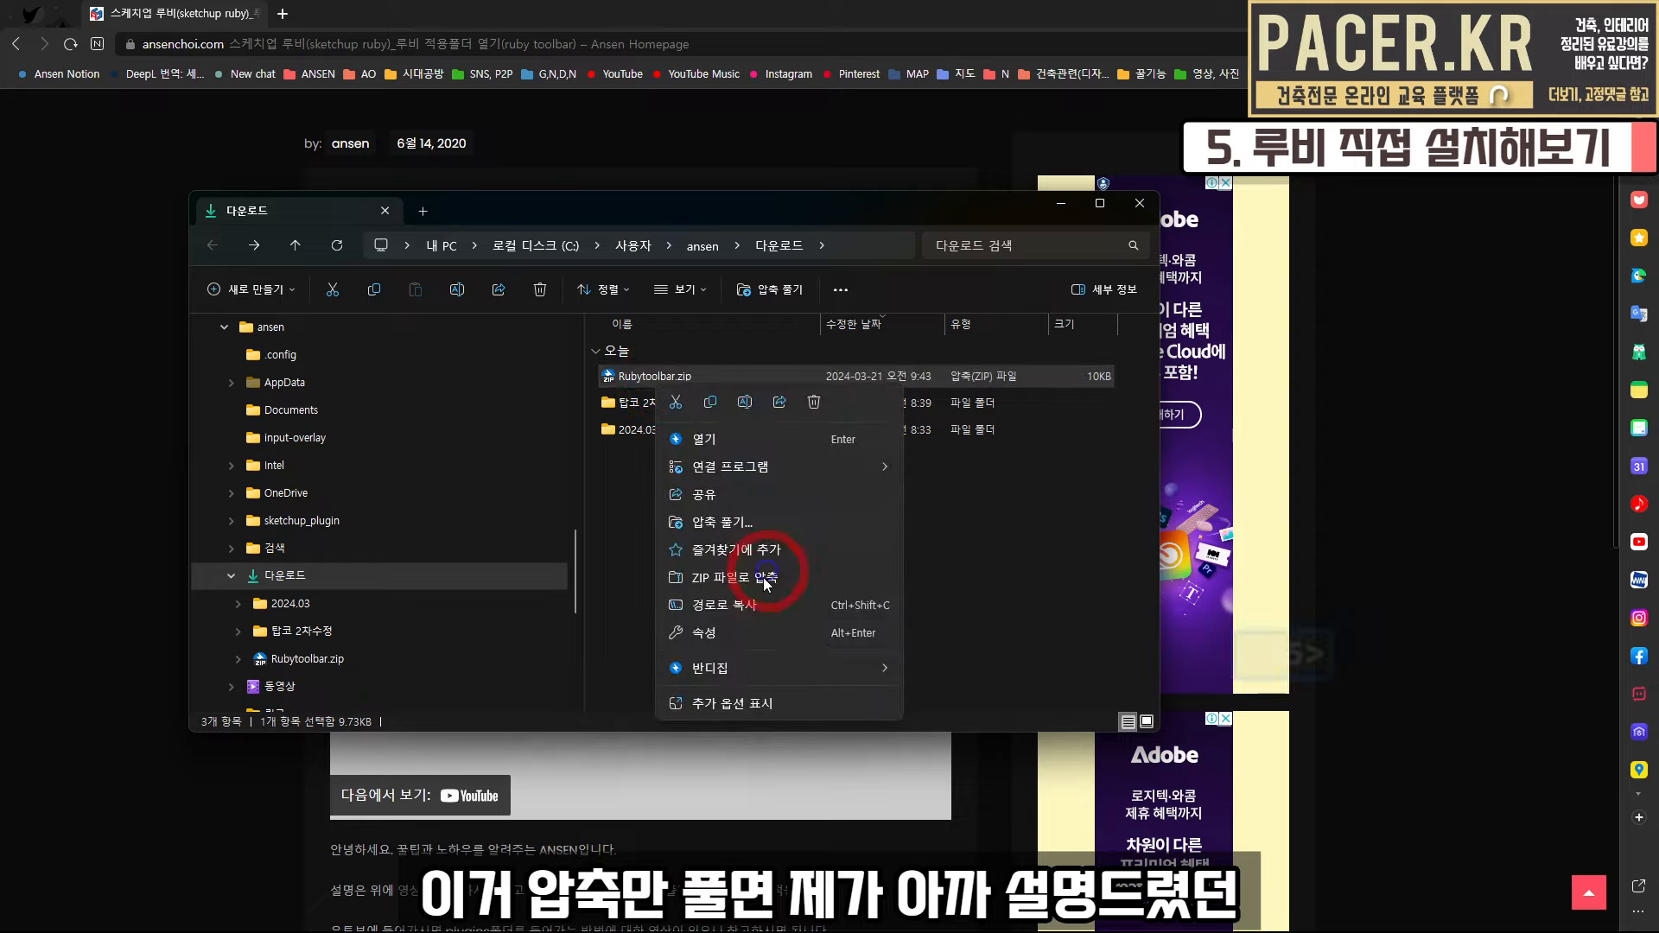
{"action": "mouse_move", "coordinate": [764, 666]}
{"action": "left_click", "coordinate": [967, 672]}
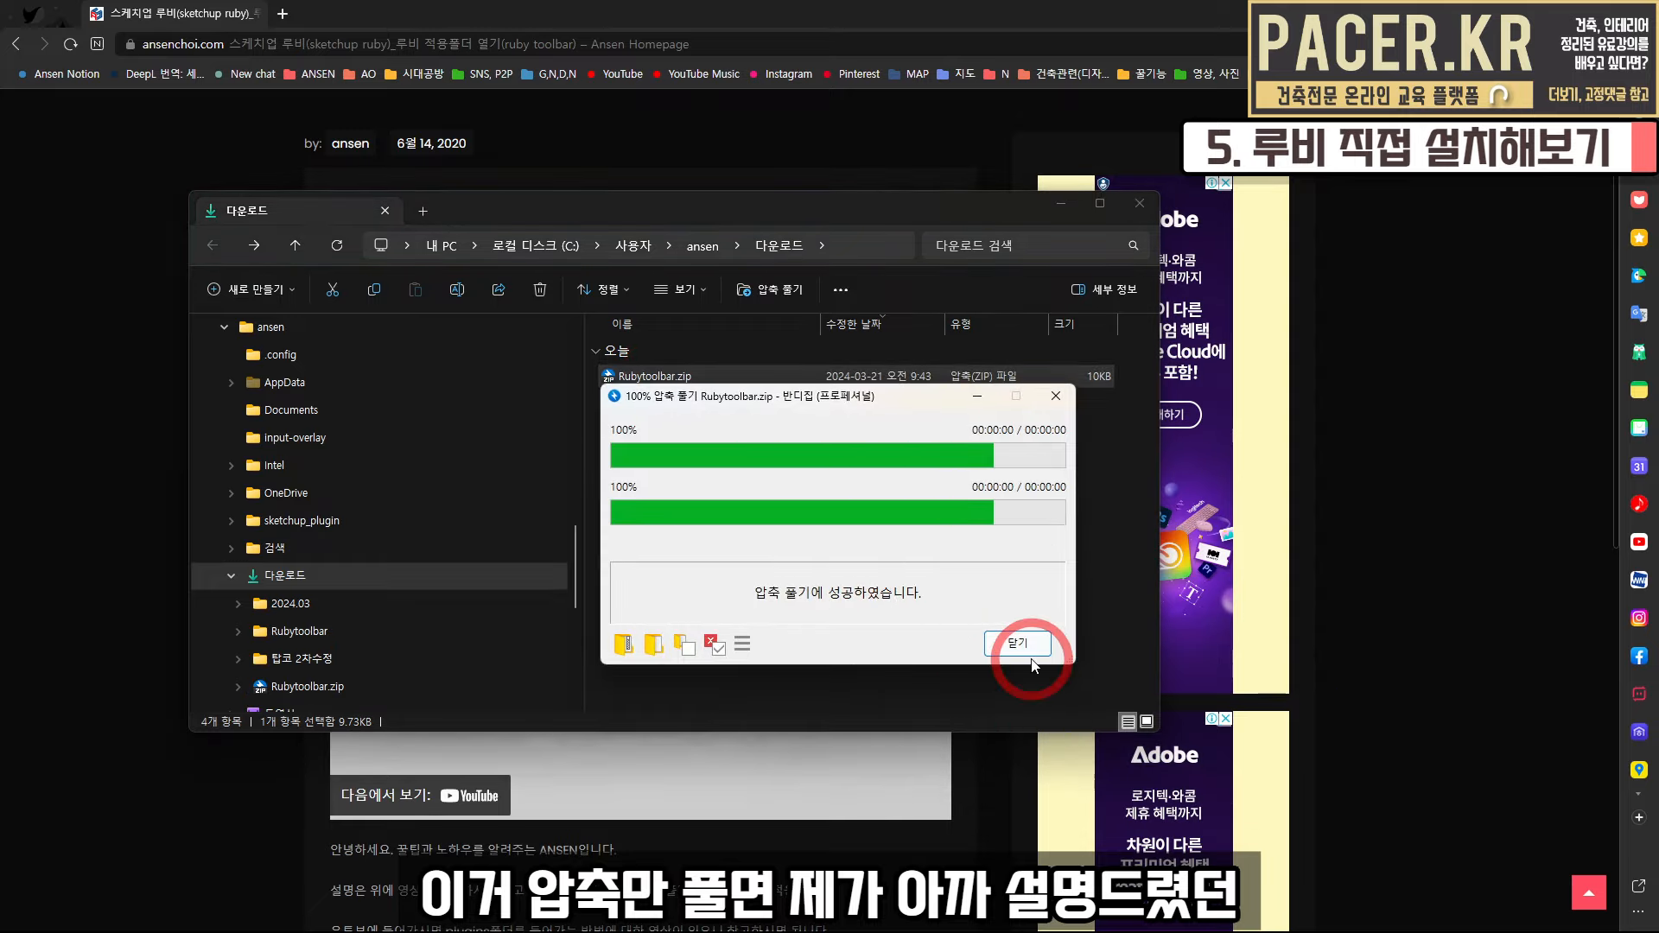
{"action": "double_click", "coordinate": [677, 403]}
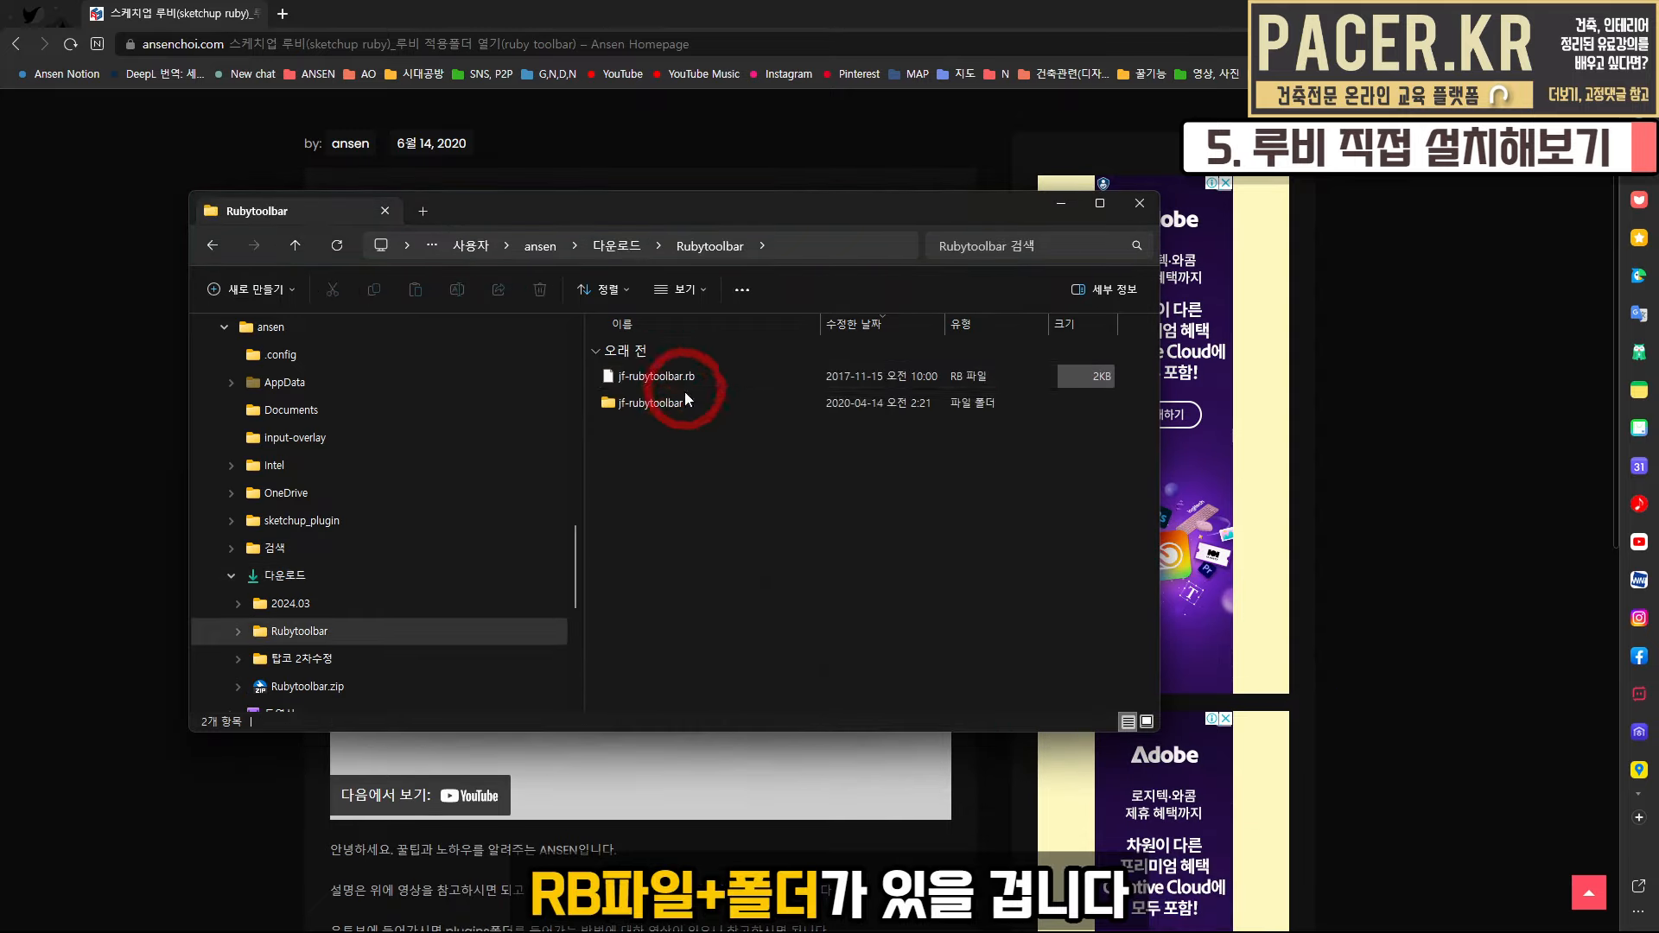
Examine the jf-rubytoolbar.rb file and the jf-rubytoolbar folder, and return to the Downloads folder
{"action": "left_click", "coordinate": [692, 382]}
{"action": "left_click", "coordinate": [692, 404]}
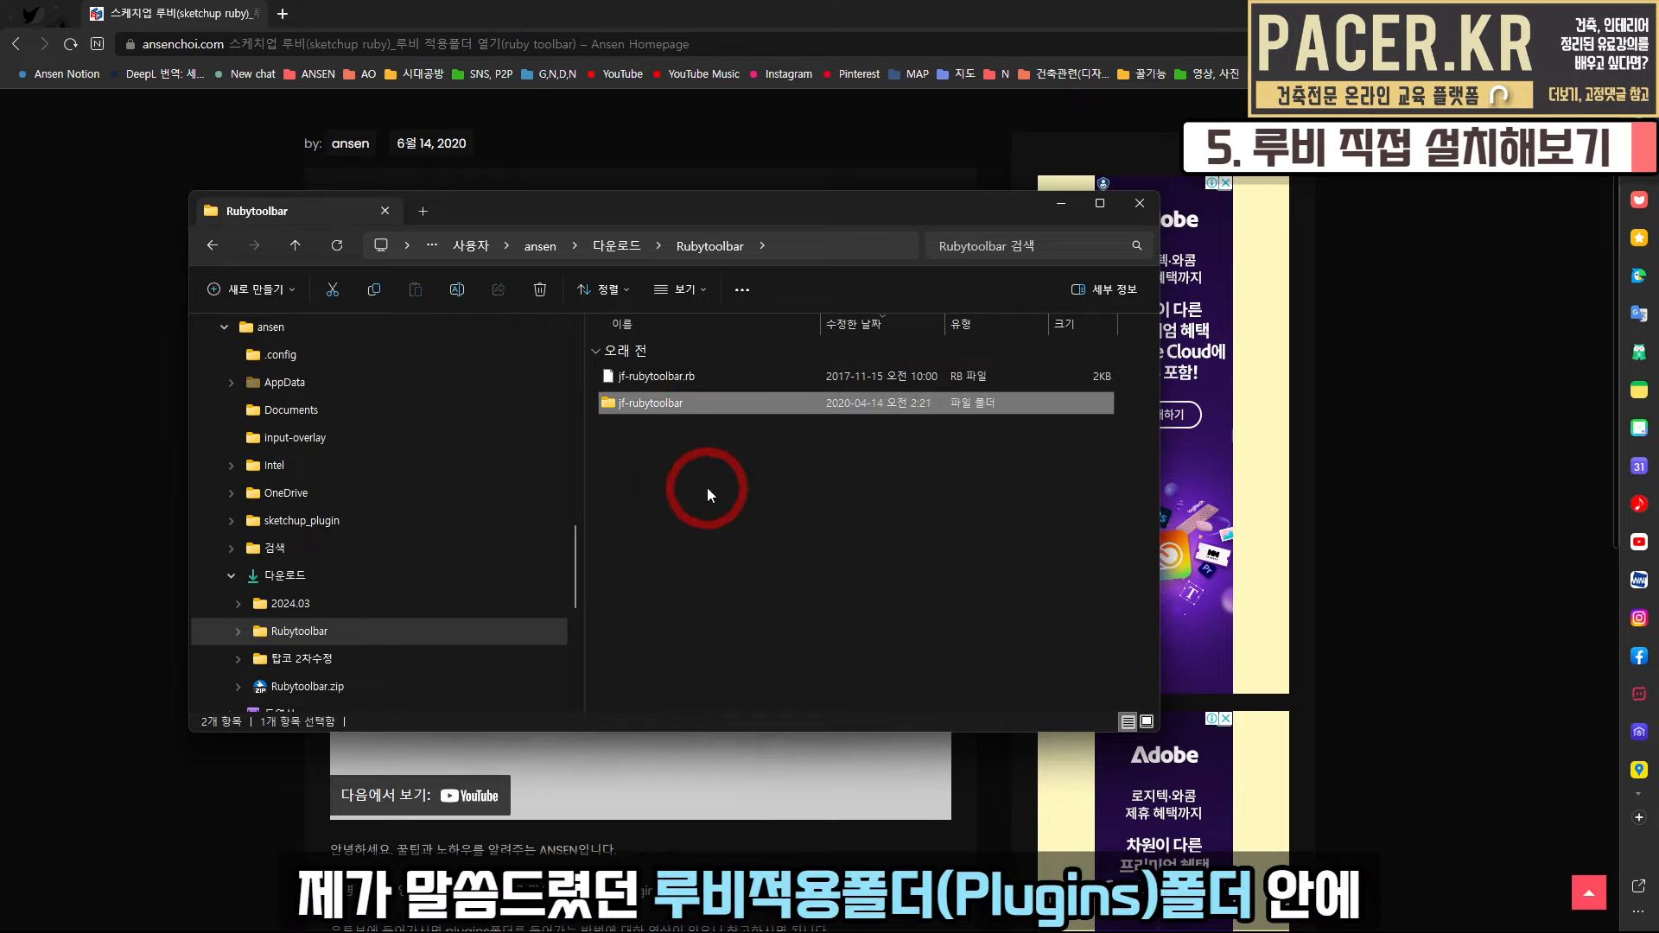
{"action": "left_click_drag", "start_coordinate": [722, 452], "coordinate": [674, 398]}
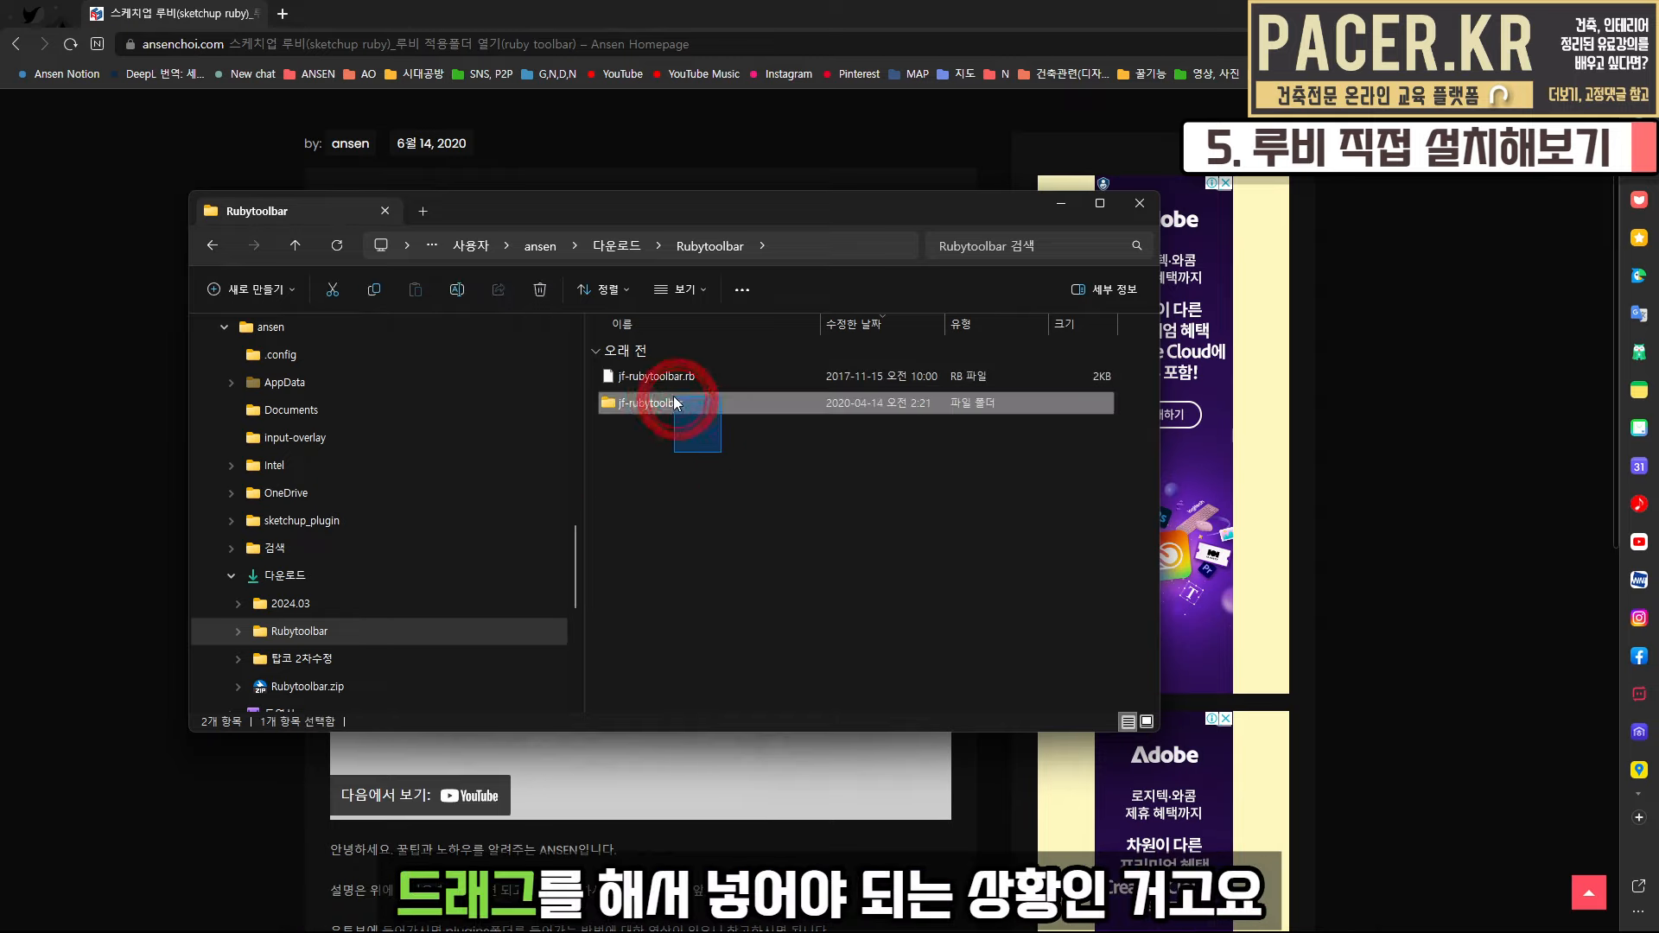
{"action": "key", "text": "BackSpace"}
Move the folder window out of the way, and download and save ruby_toolbar_2_v1.0.0.zip from the same post
{"action": "left_click_drag", "start_coordinate": [975, 205], "coordinate": [0, 209]}
{"action": "left_click", "coordinate": [556, 416]}
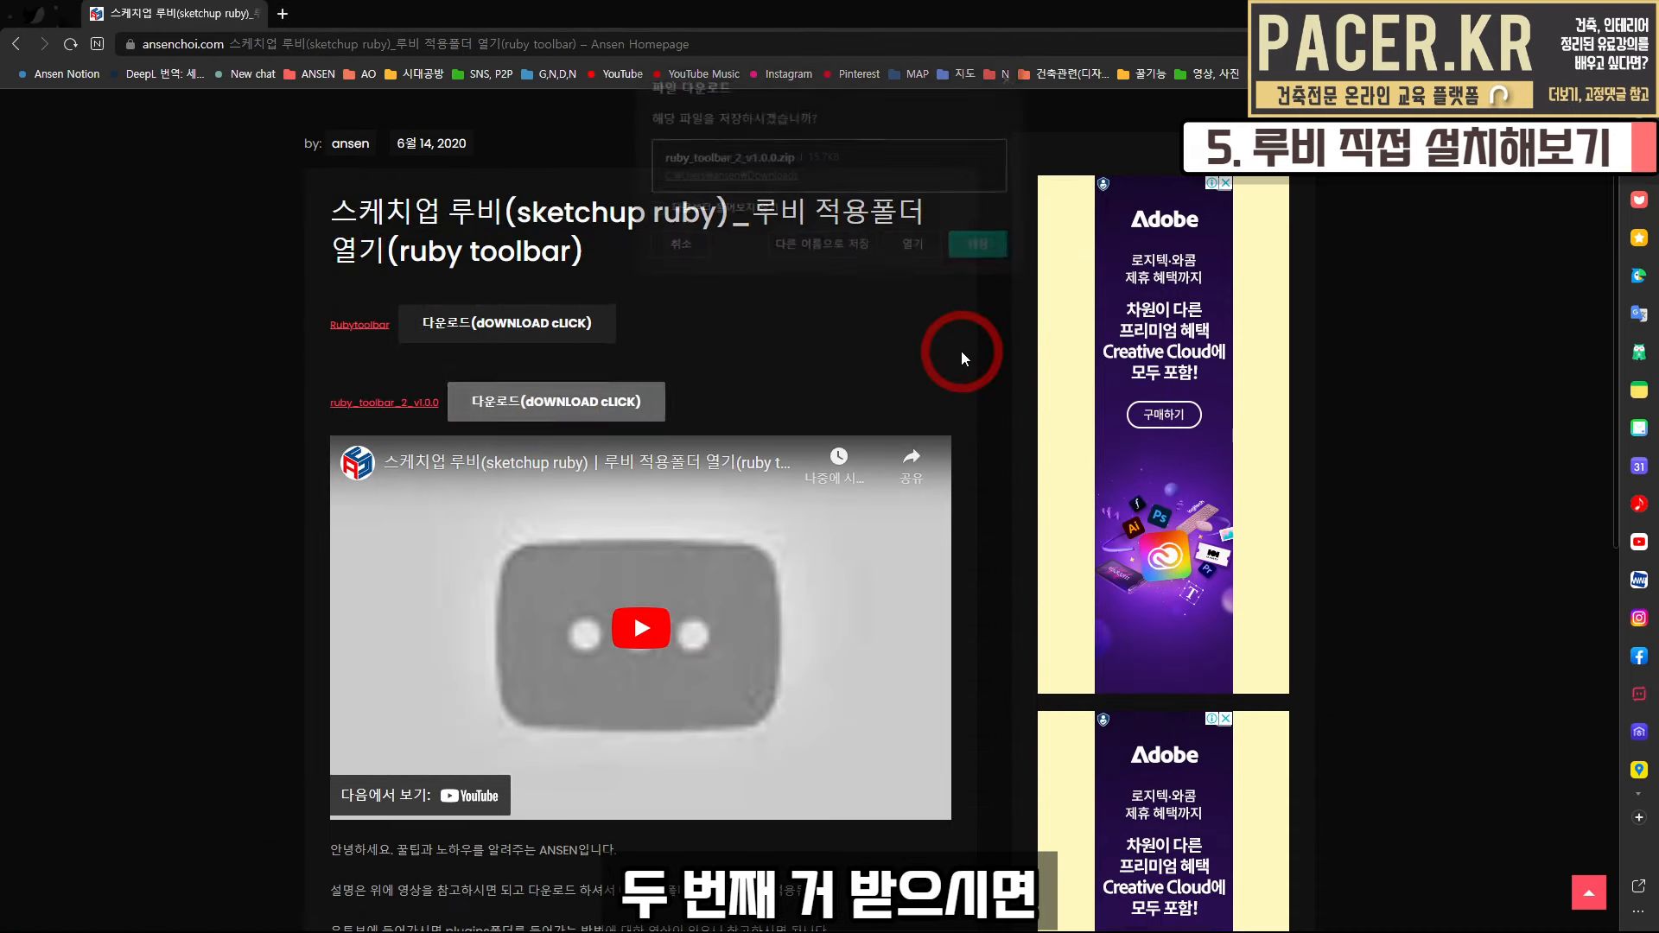
{"action": "left_click", "coordinate": [987, 252]}
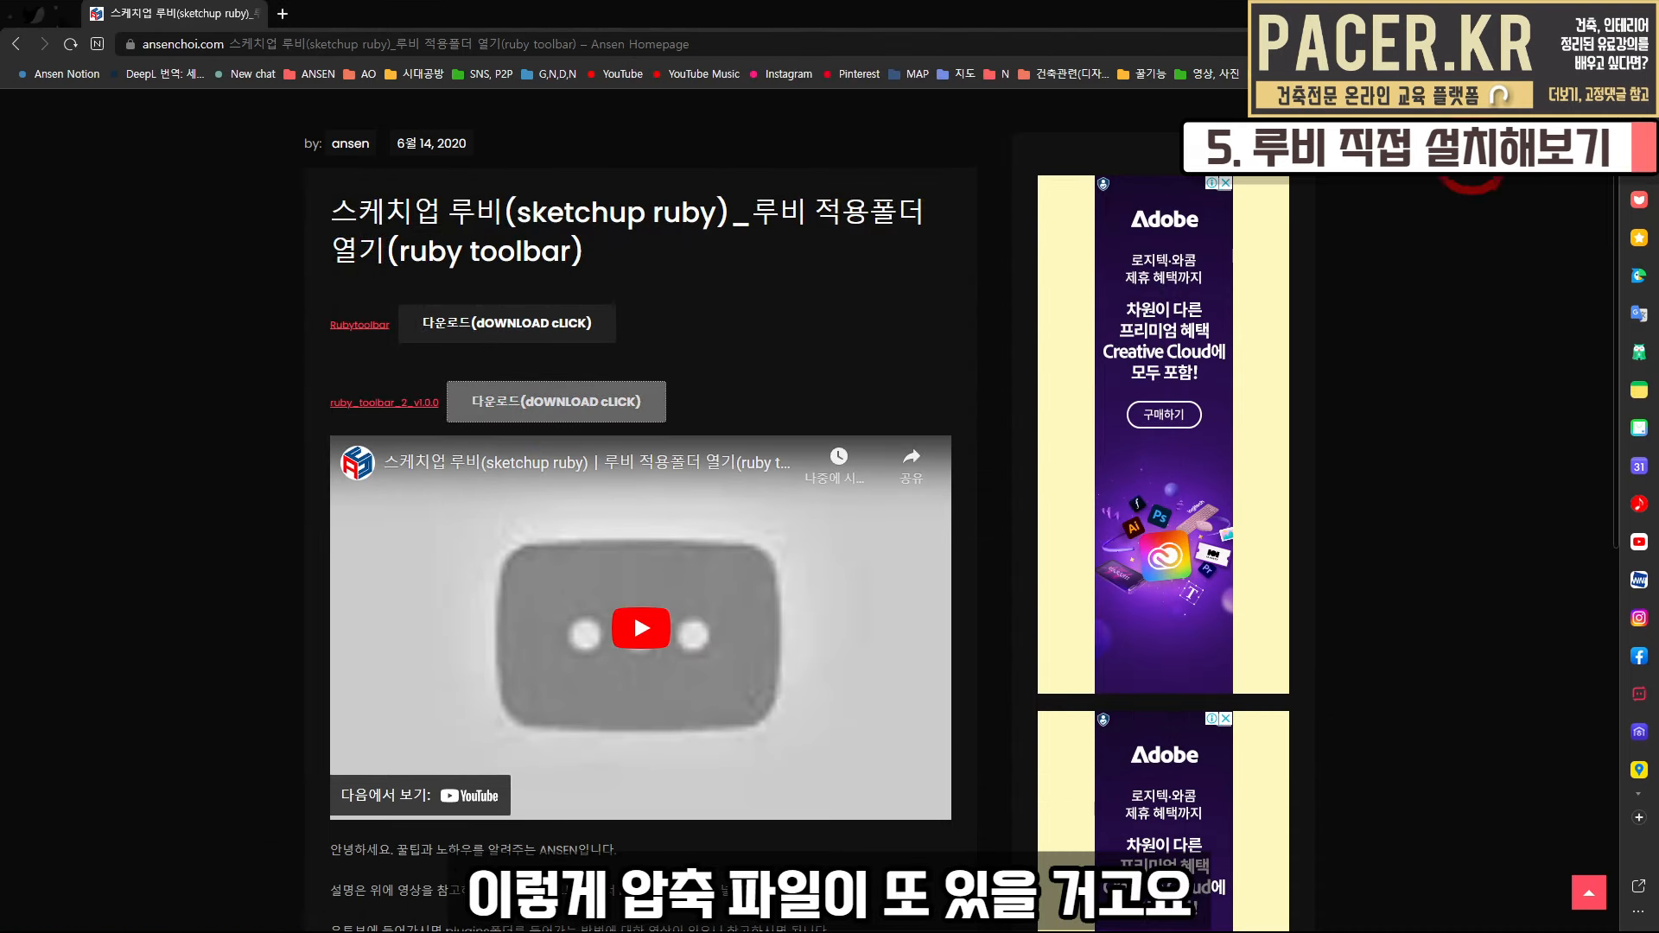
Extract ruby_toolbar_2_v1.0.0.zip in the Downloads folder and open the extracted ruby_toolbar_2_v1.0.0 folder
{"action": "key", "text": "F5"}
{"action": "left_click_drag", "start_coordinate": [0, 259], "coordinate": [829, 230]}
{"action": "left_click", "coordinate": [693, 427]}
{"action": "left_click", "coordinate": [694, 399]}
{"action": "right_click", "coordinate": [694, 398]}
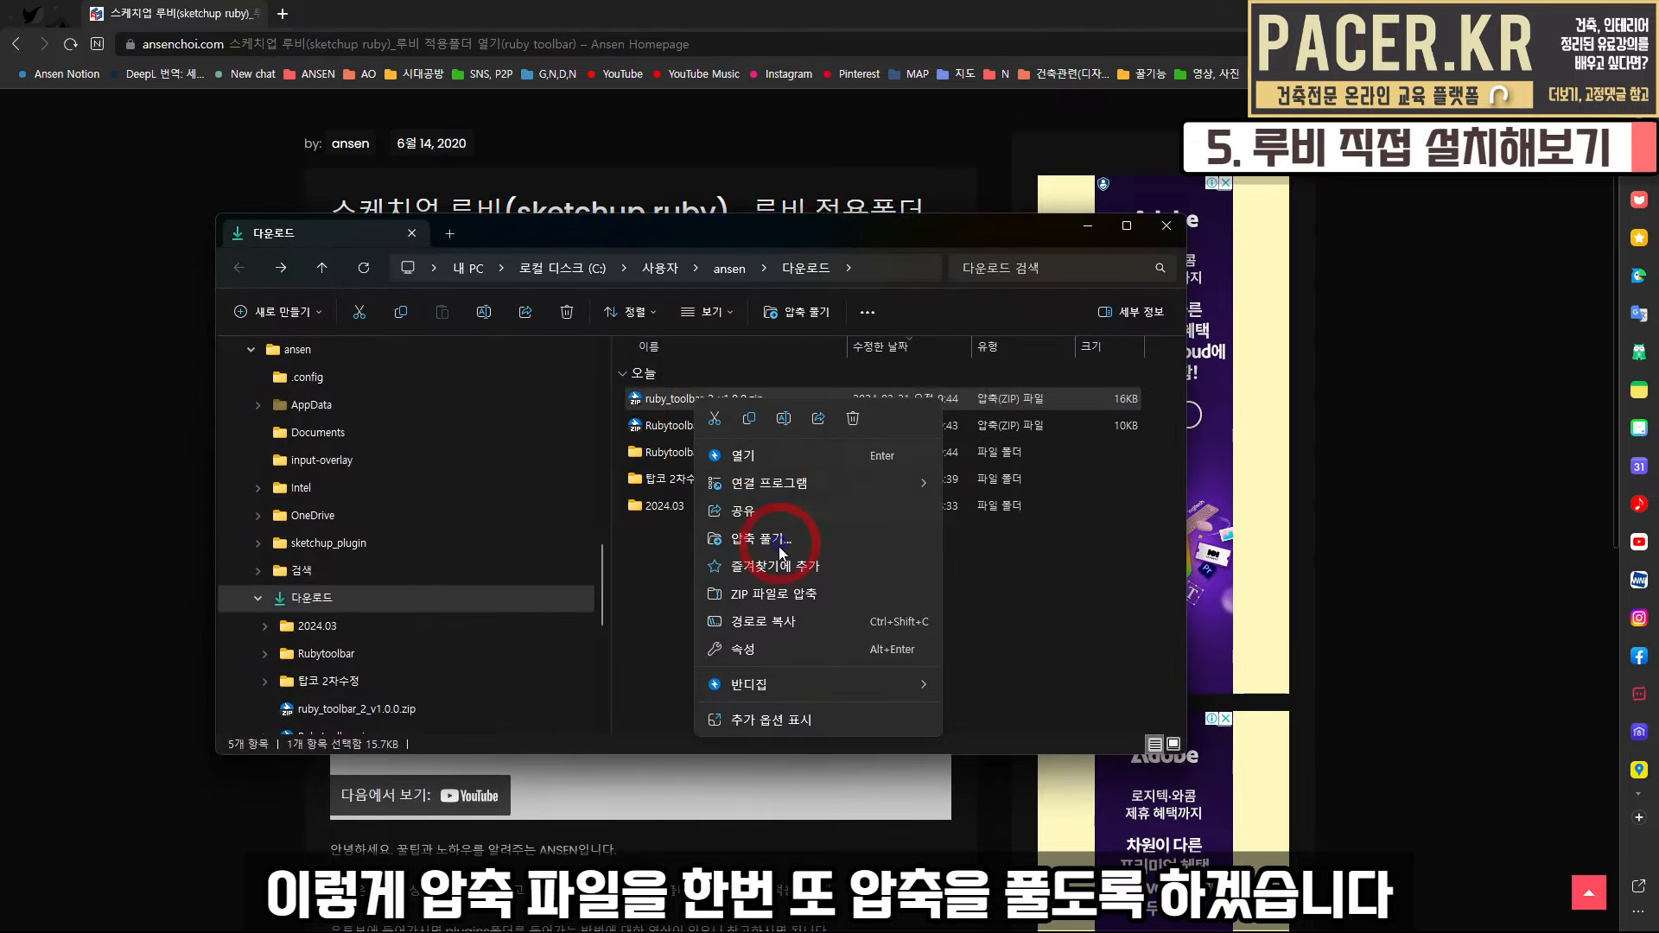
{"action": "mouse_move", "coordinate": [789, 678]}
{"action": "left_click", "coordinate": [977, 732]}
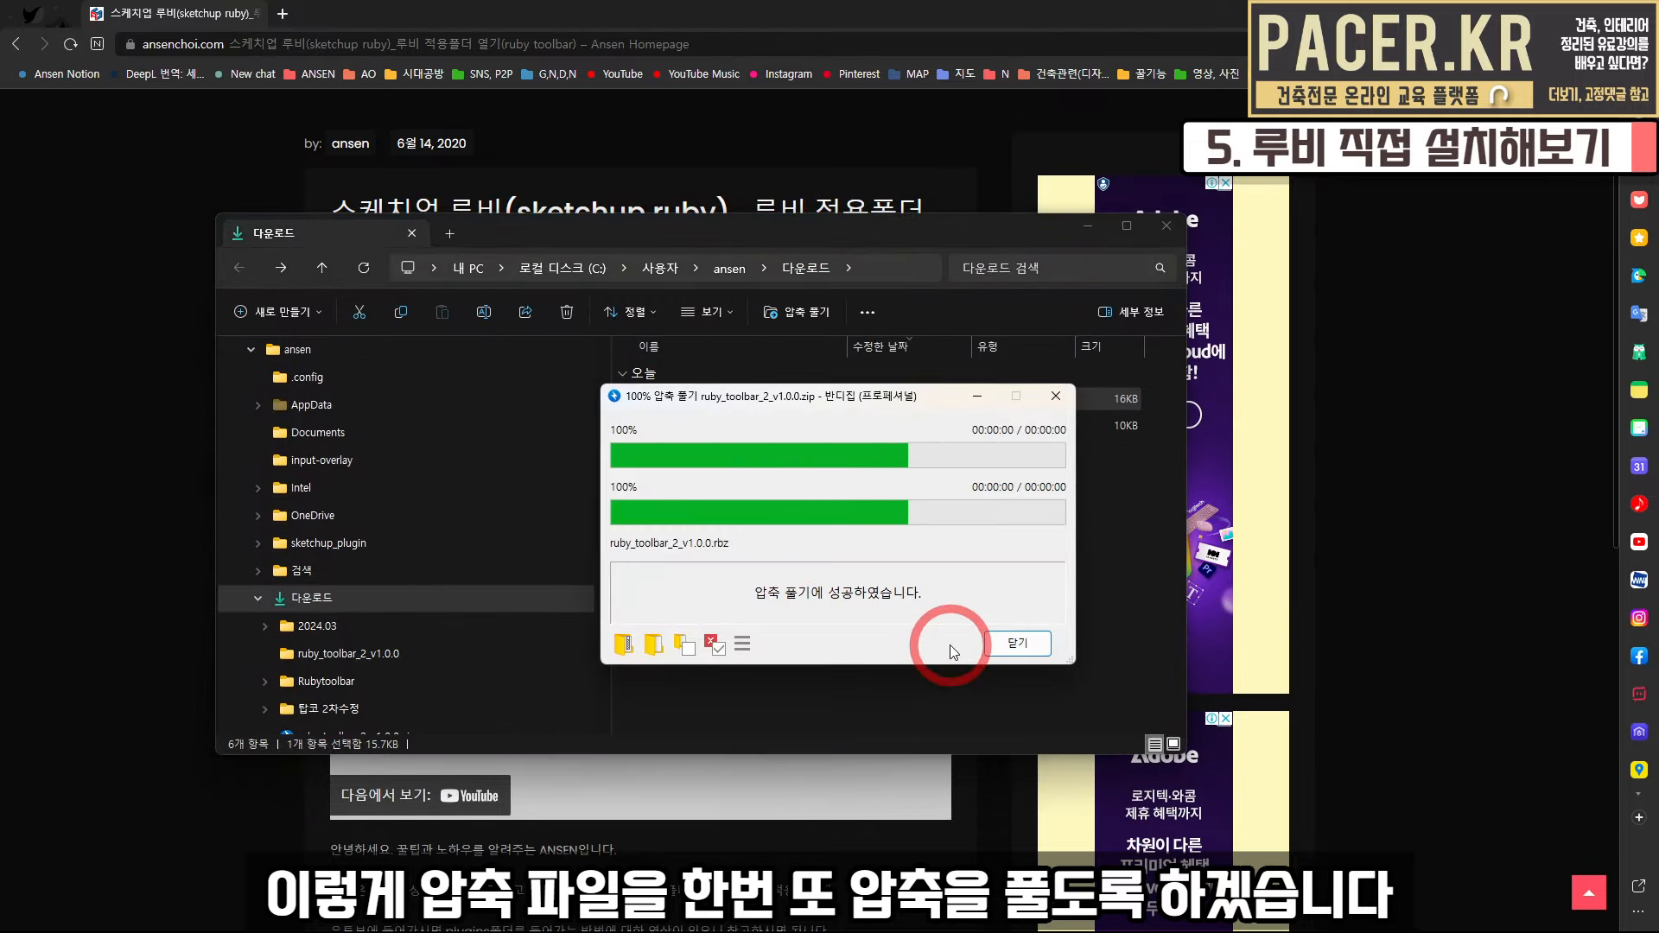
{"action": "double_click", "coordinate": [736, 534]}
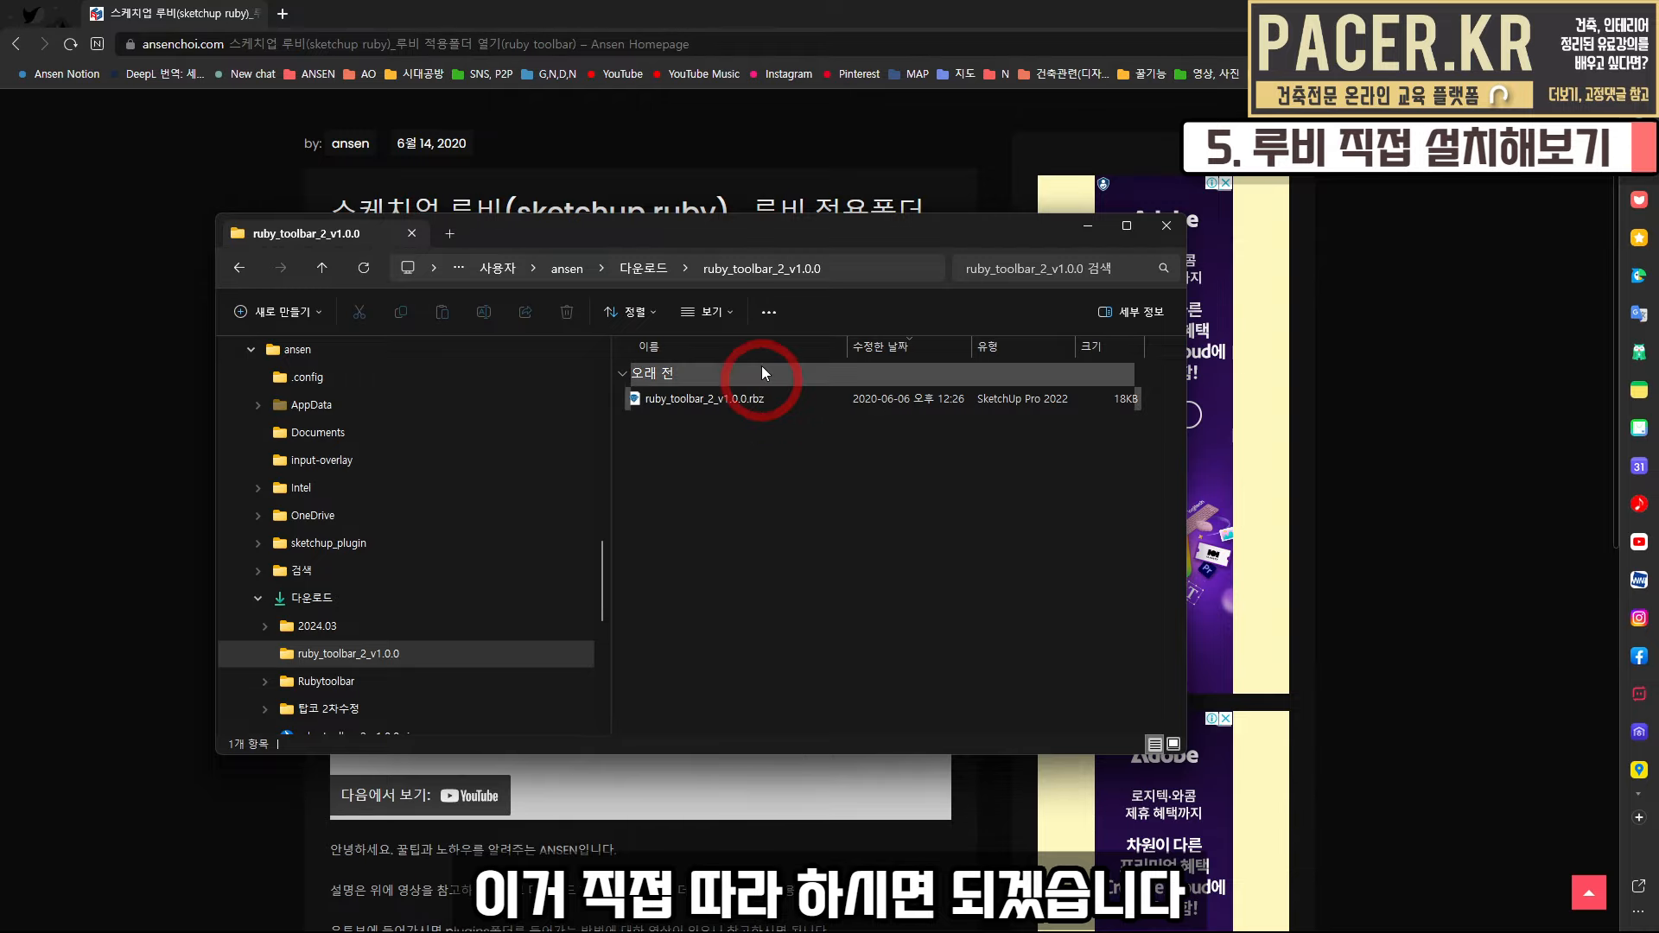
Close the extracted folder's window, switch to SketchUp, and open the Extension Manager
{"action": "left_click", "coordinate": [1160, 237]}
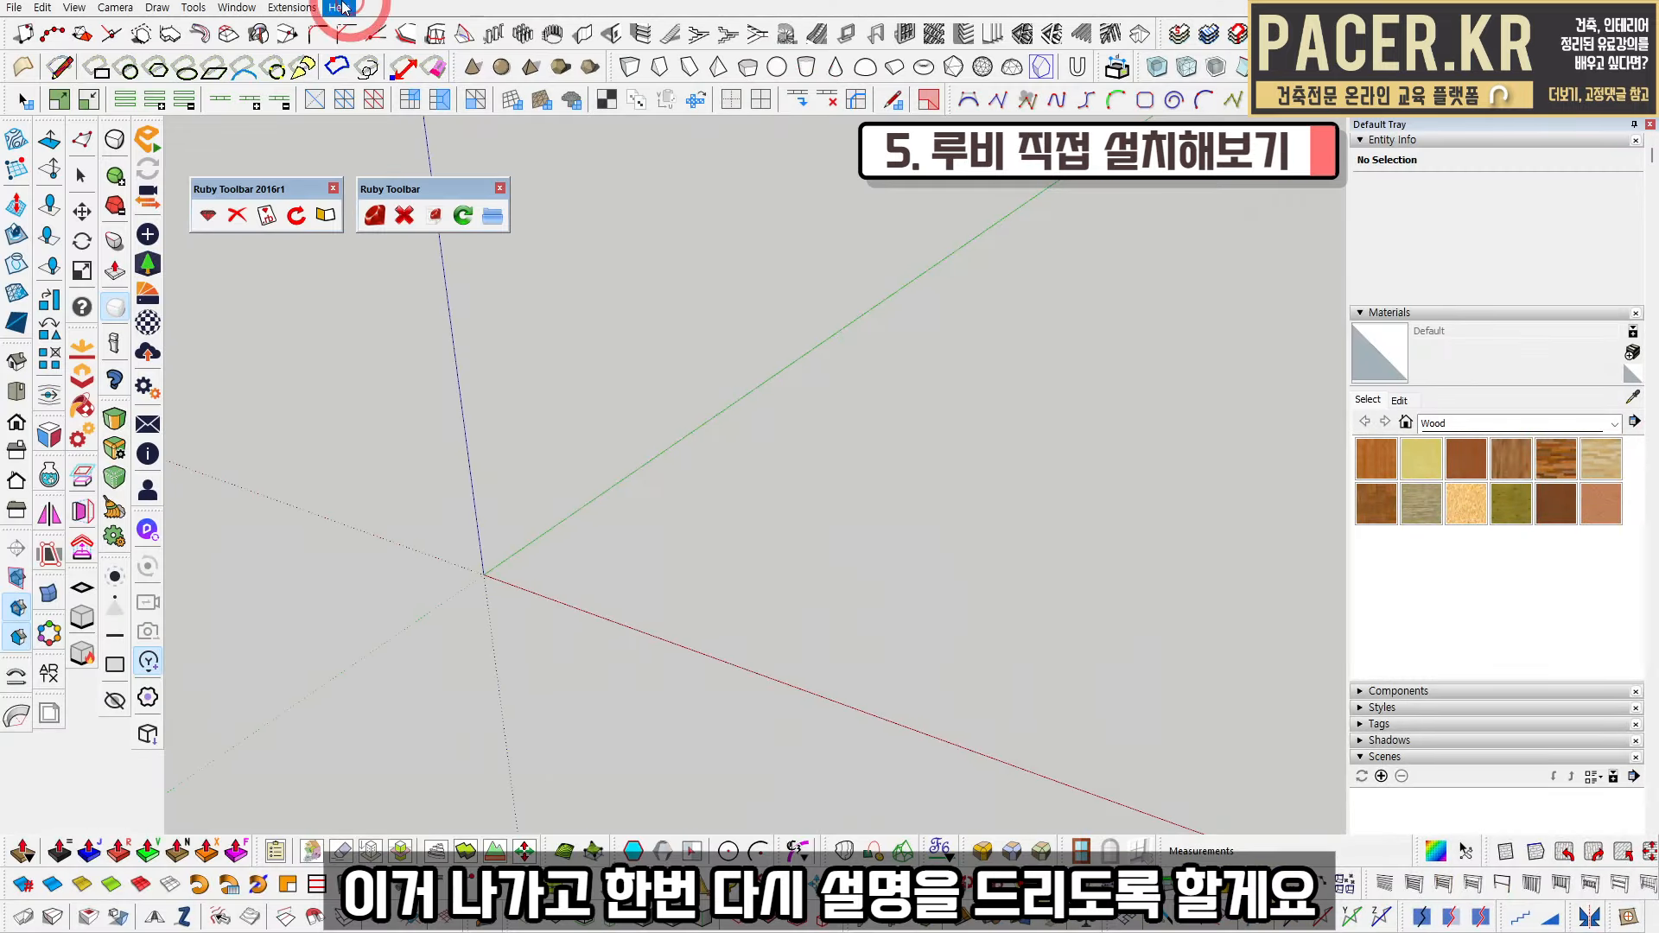
{"action": "left_click", "coordinate": [296, 7]}
{"action": "left_click", "coordinate": [251, 348]}
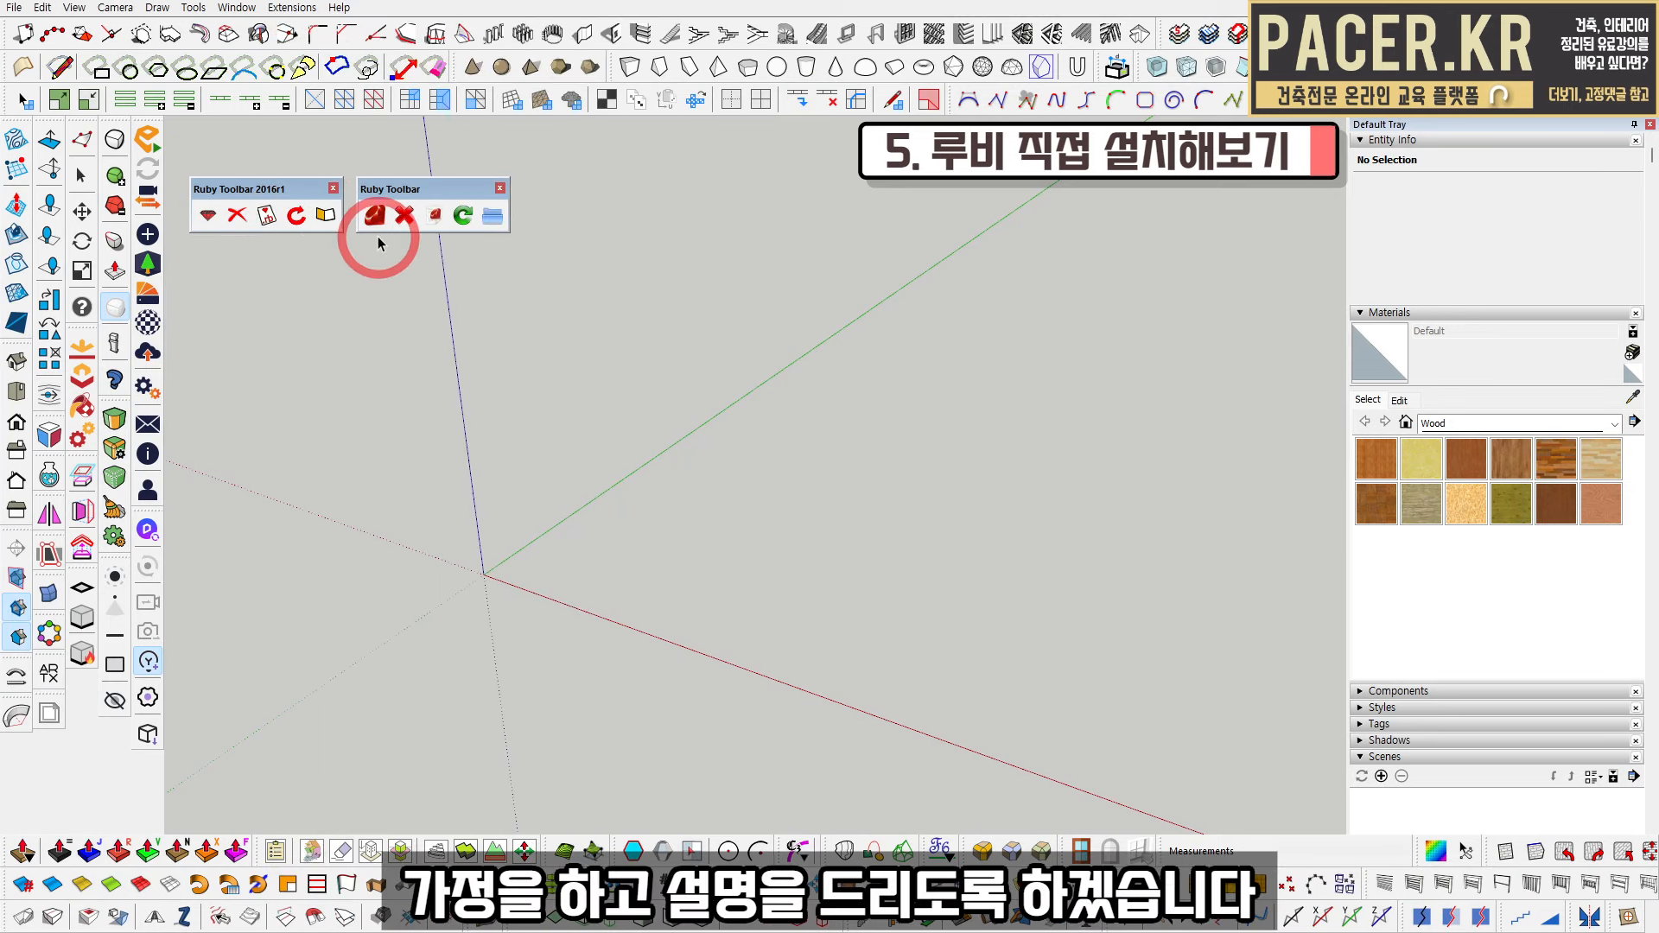
{"action": "left_click", "coordinate": [292, 7]}
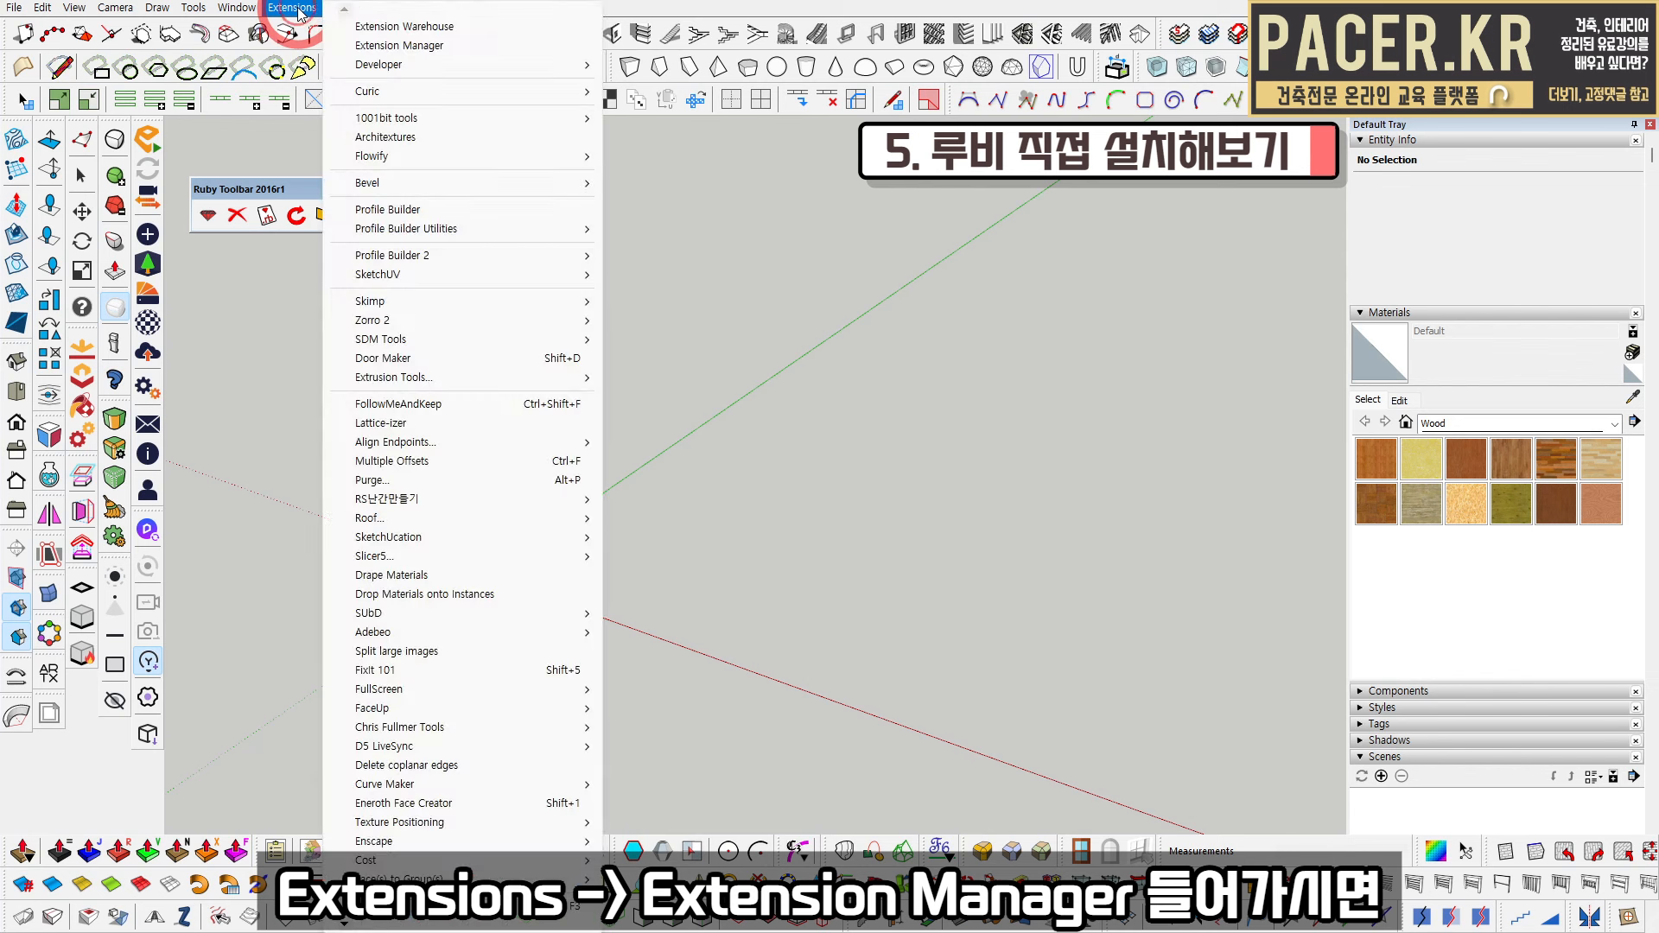
{"action": "left_click", "coordinate": [407, 46]}
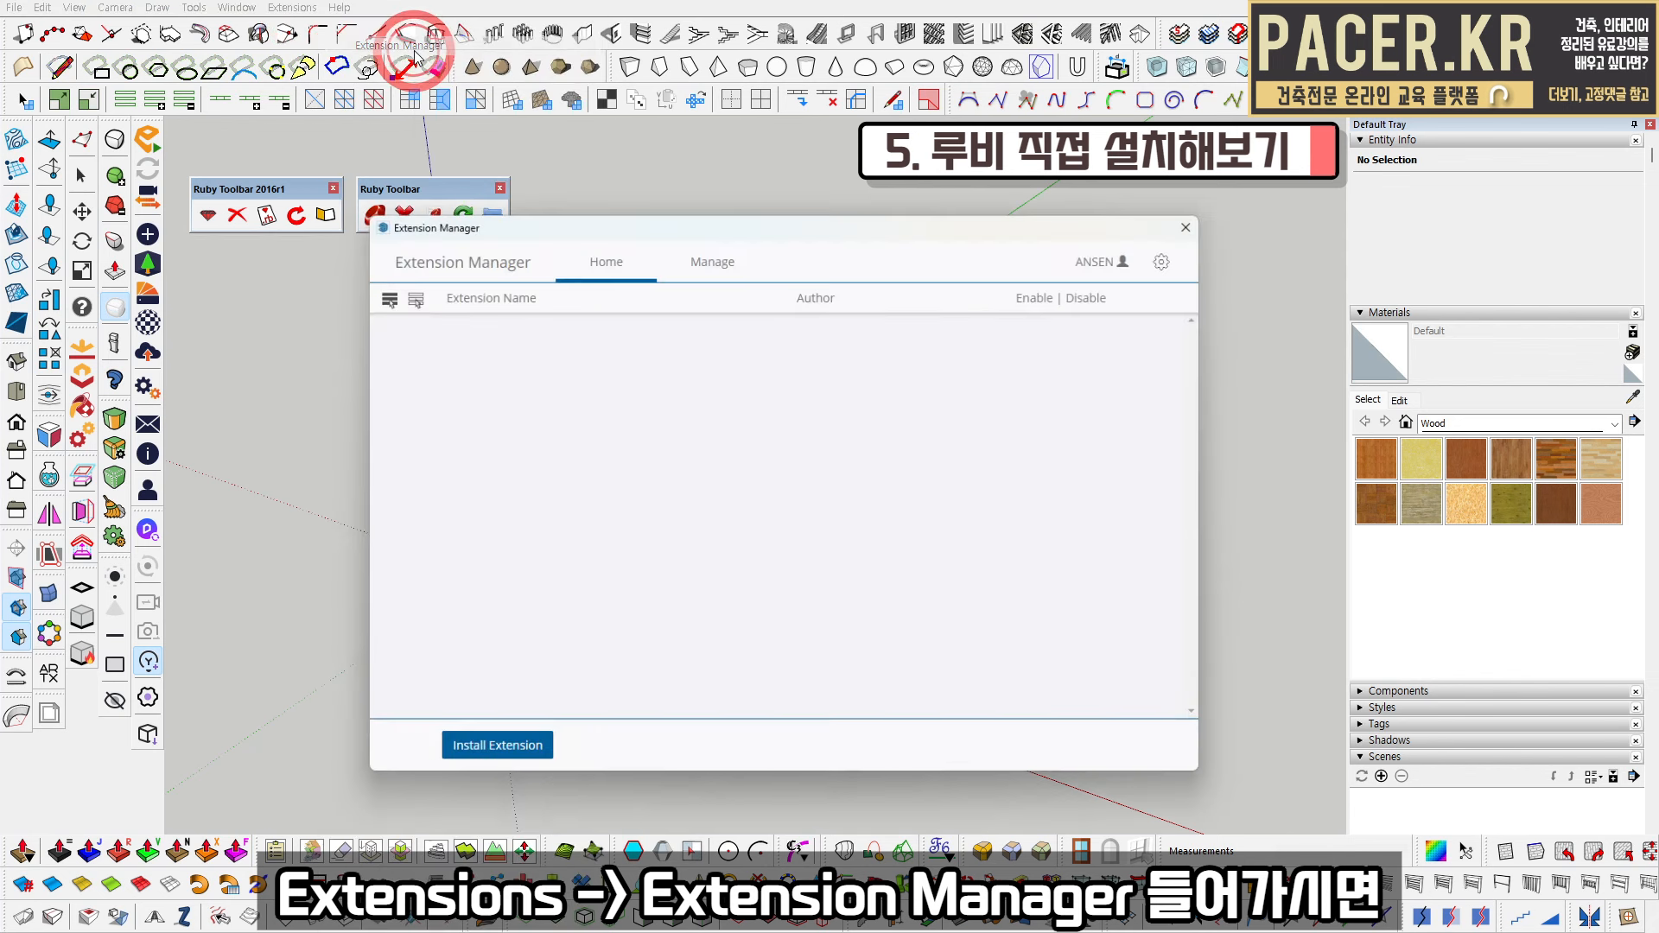
Install the extension ruby_toolbar_2_v1.0.0.rbz from its folder in Downloads and close the Extension Manager
{"action": "left_click", "coordinate": [521, 732]}
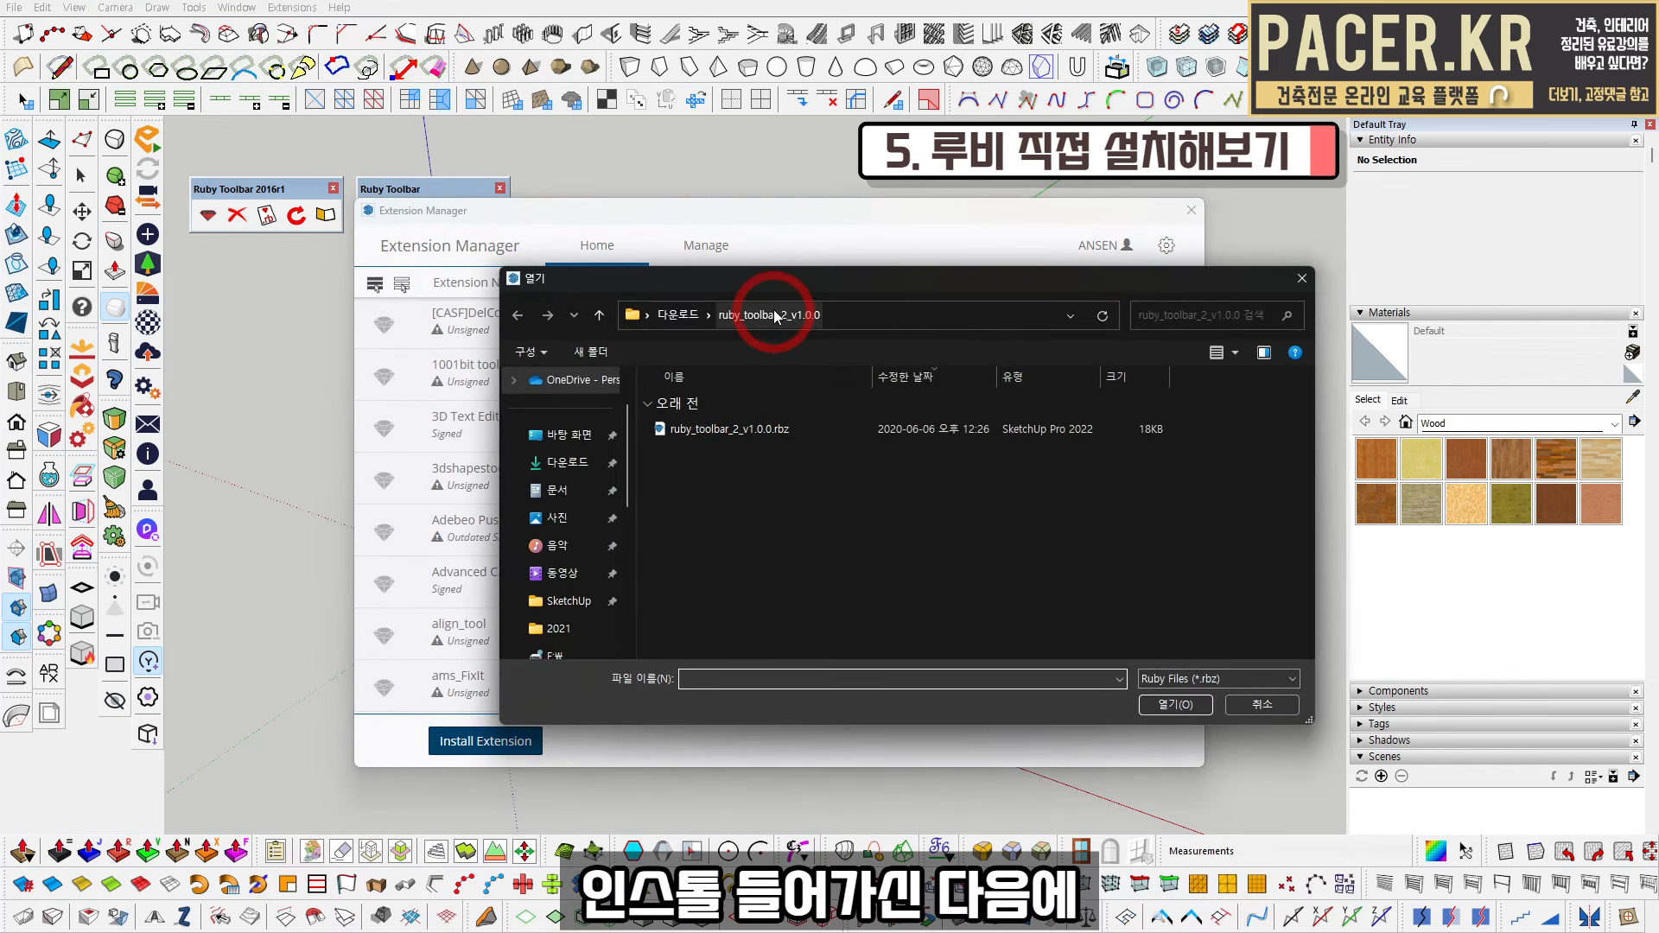
{"action": "left_click_drag", "start_coordinate": [775, 279], "coordinate": [699, 252]}
{"action": "left_click", "coordinate": [604, 289]}
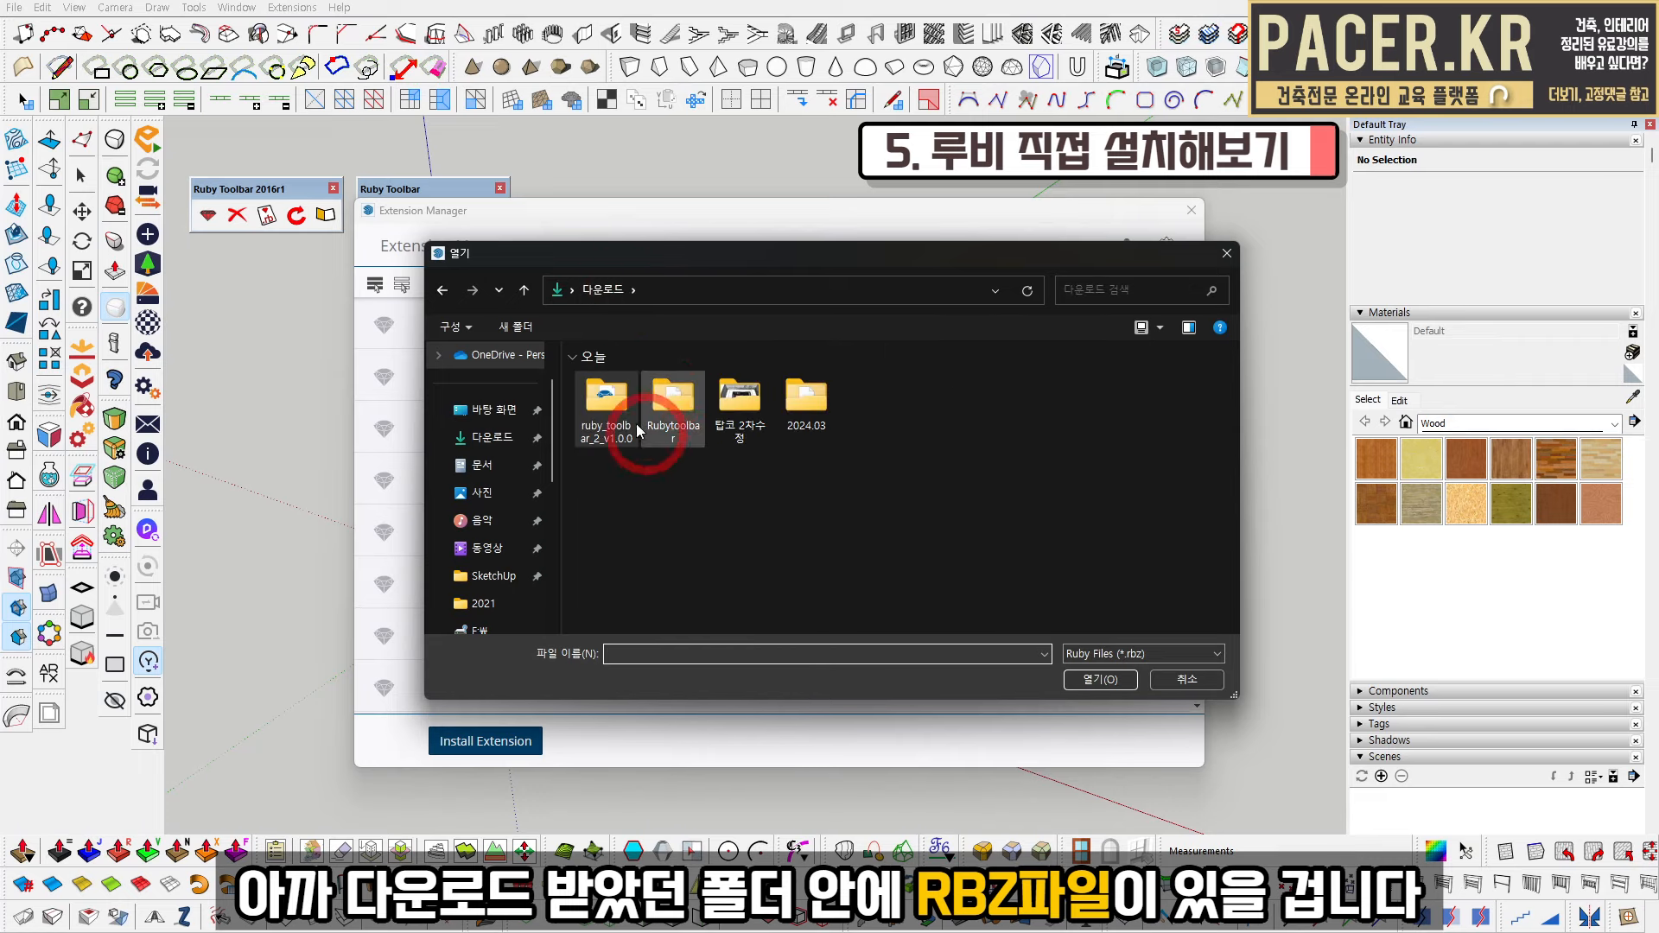
{"action": "double_click", "coordinate": [610, 400]}
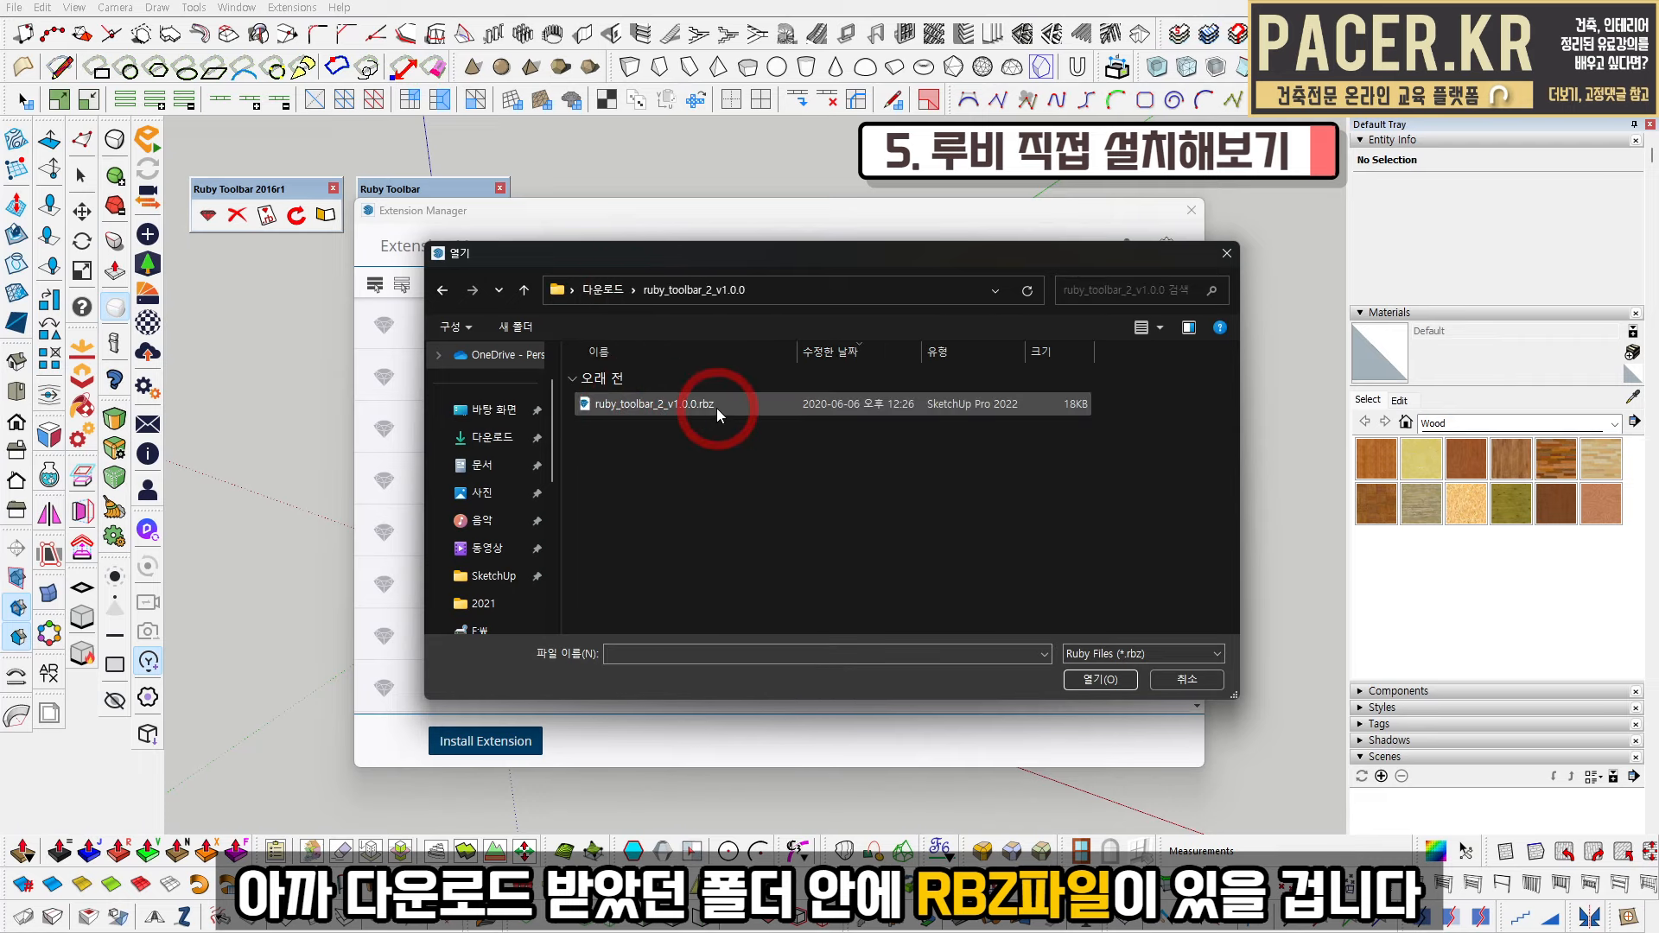
{"action": "left_click", "coordinate": [718, 408]}
{"action": "left_click", "coordinate": [1110, 682]}
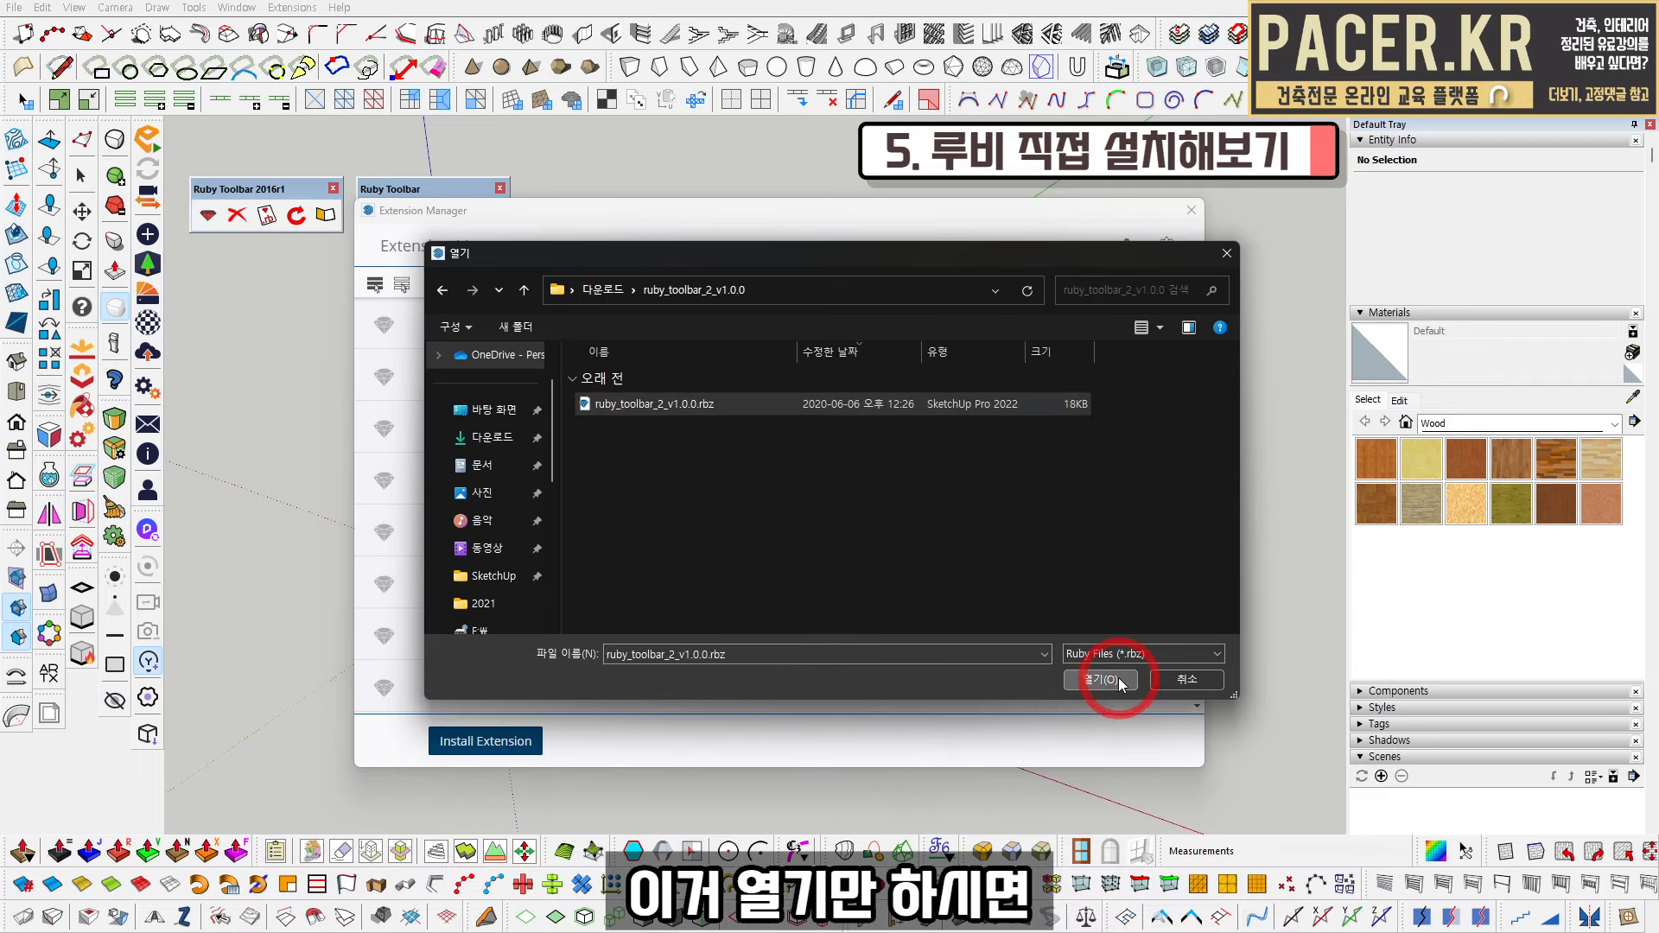
{"action": "left_click", "coordinate": [1192, 210]}
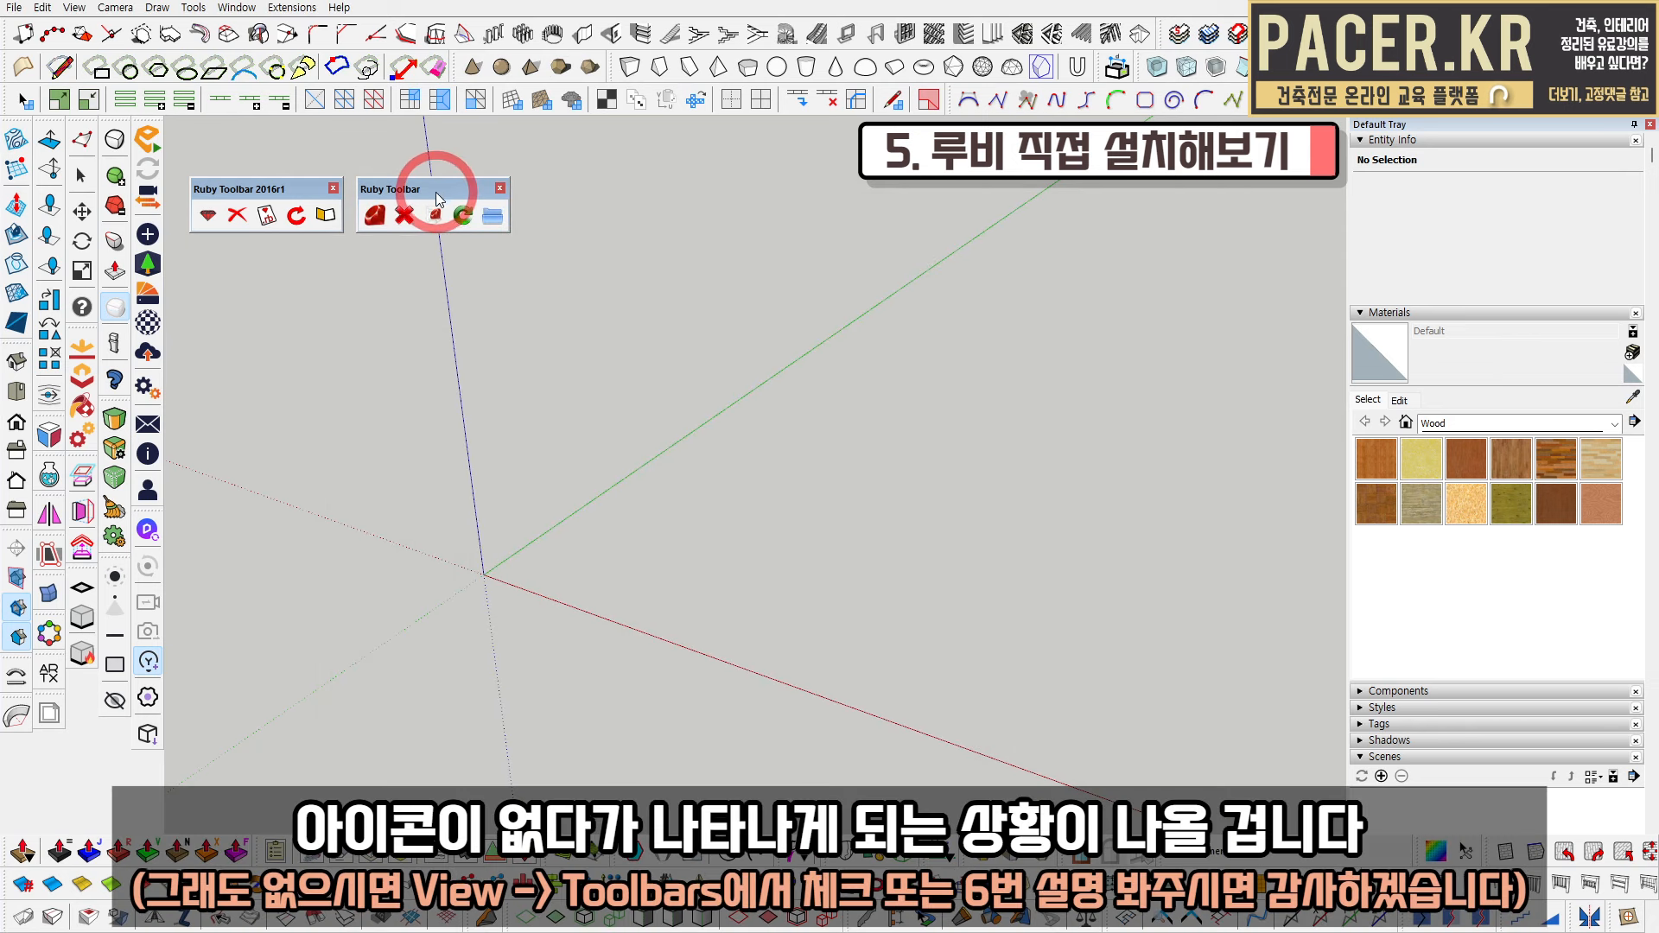
Switch to a new File Explorer window and open the 사용자 folder on the C: drive
{"action": "mouse_move", "coordinate": [437, 191]}
{"action": "left_mouse_down"}
{"action": "mouse_move", "coordinate": [537, 370]}
{"action": "mouse_move", "coordinate": [440, 193]}
{"action": "left_mouse_up"}
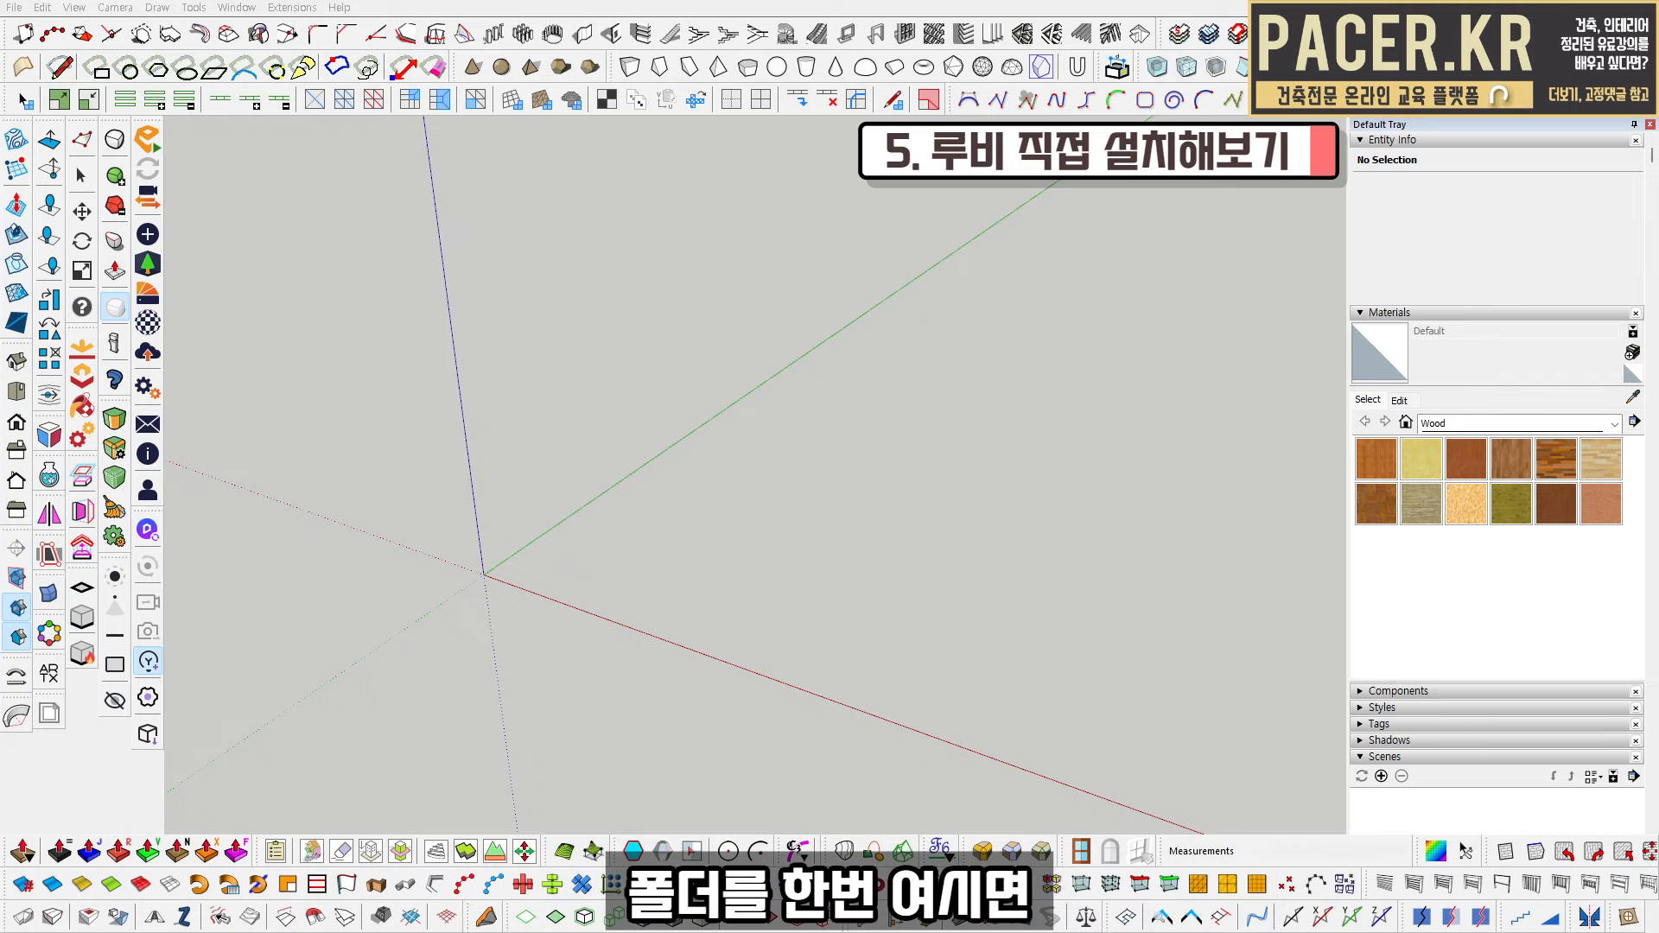
{"action": "key", "text": "super+e"}
{"action": "left_click", "coordinate": [658, 418]}
{"action": "scroll", "coordinate": [356, 563], "scroll_direction": "down", "scroll_amount": 3}
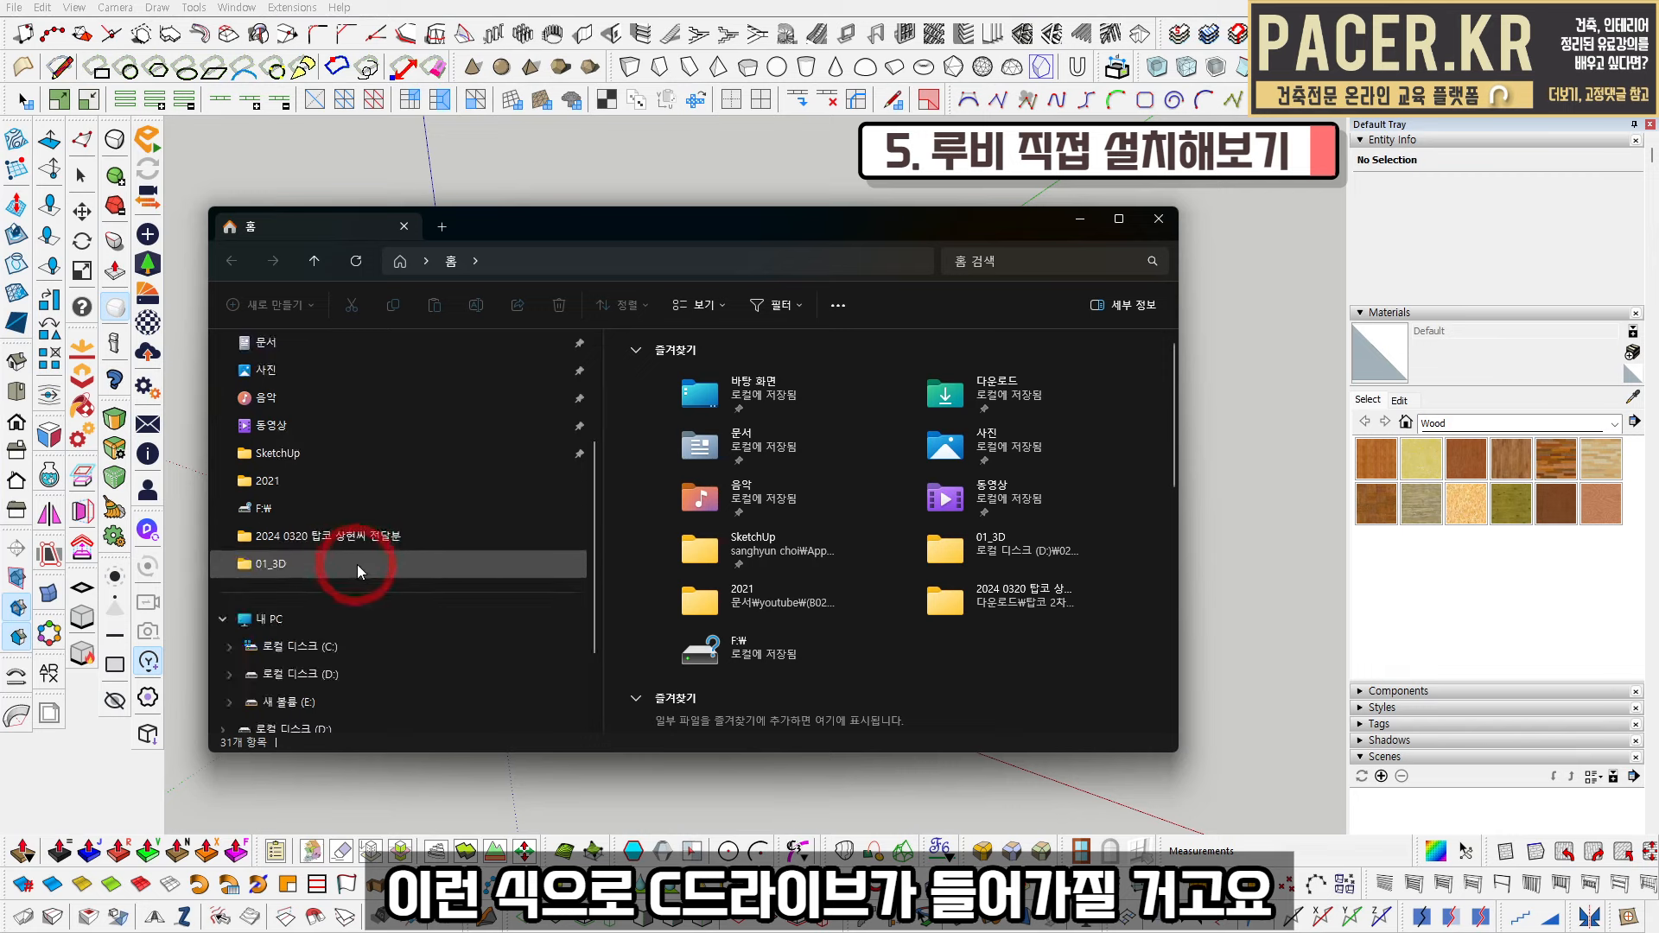
{"action": "left_click", "coordinate": [349, 541]}
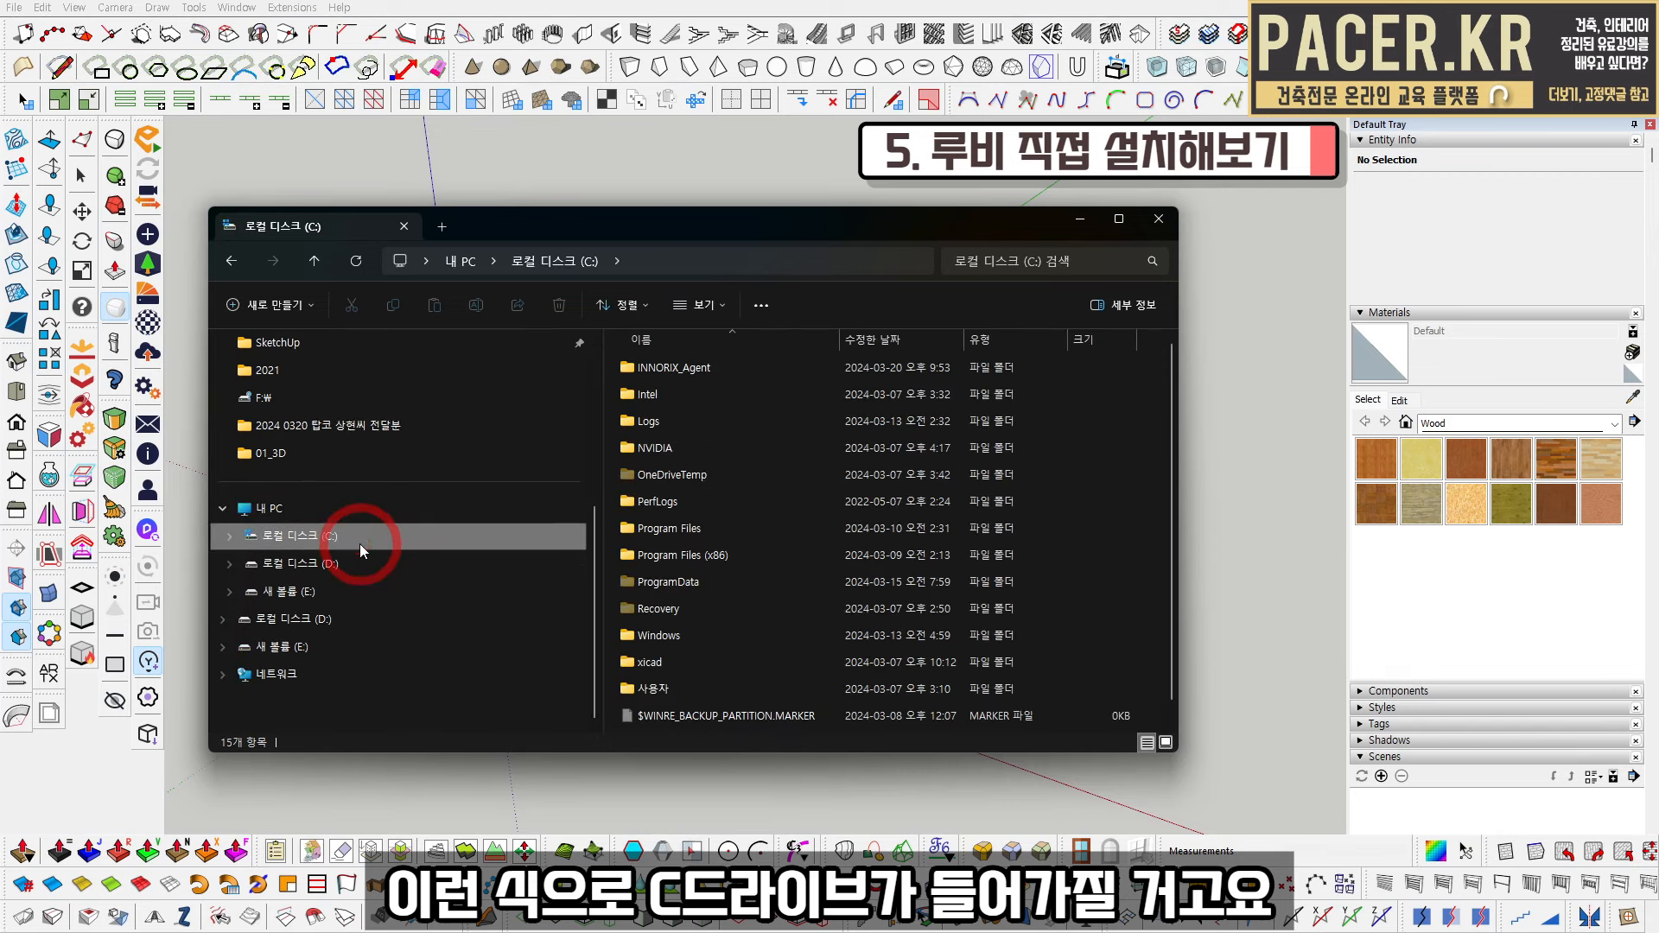
{"action": "scroll", "coordinate": [709, 531], "scroll_direction": "down", "scroll_amount": 1}
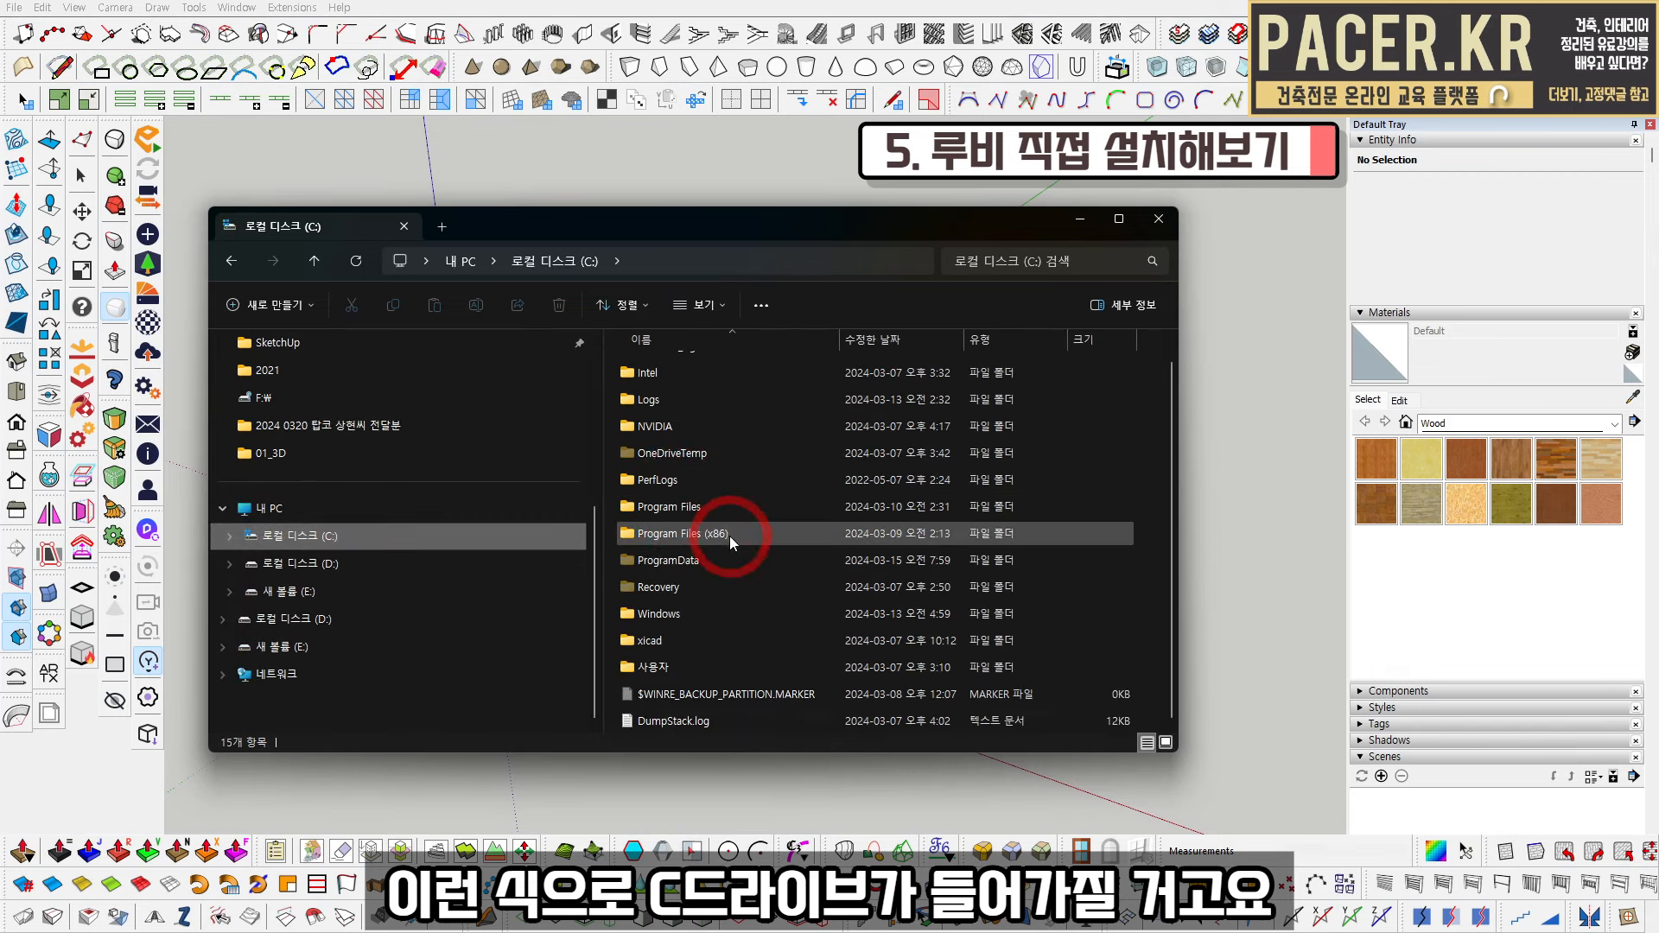
{"action": "double_click", "coordinate": [664, 673]}
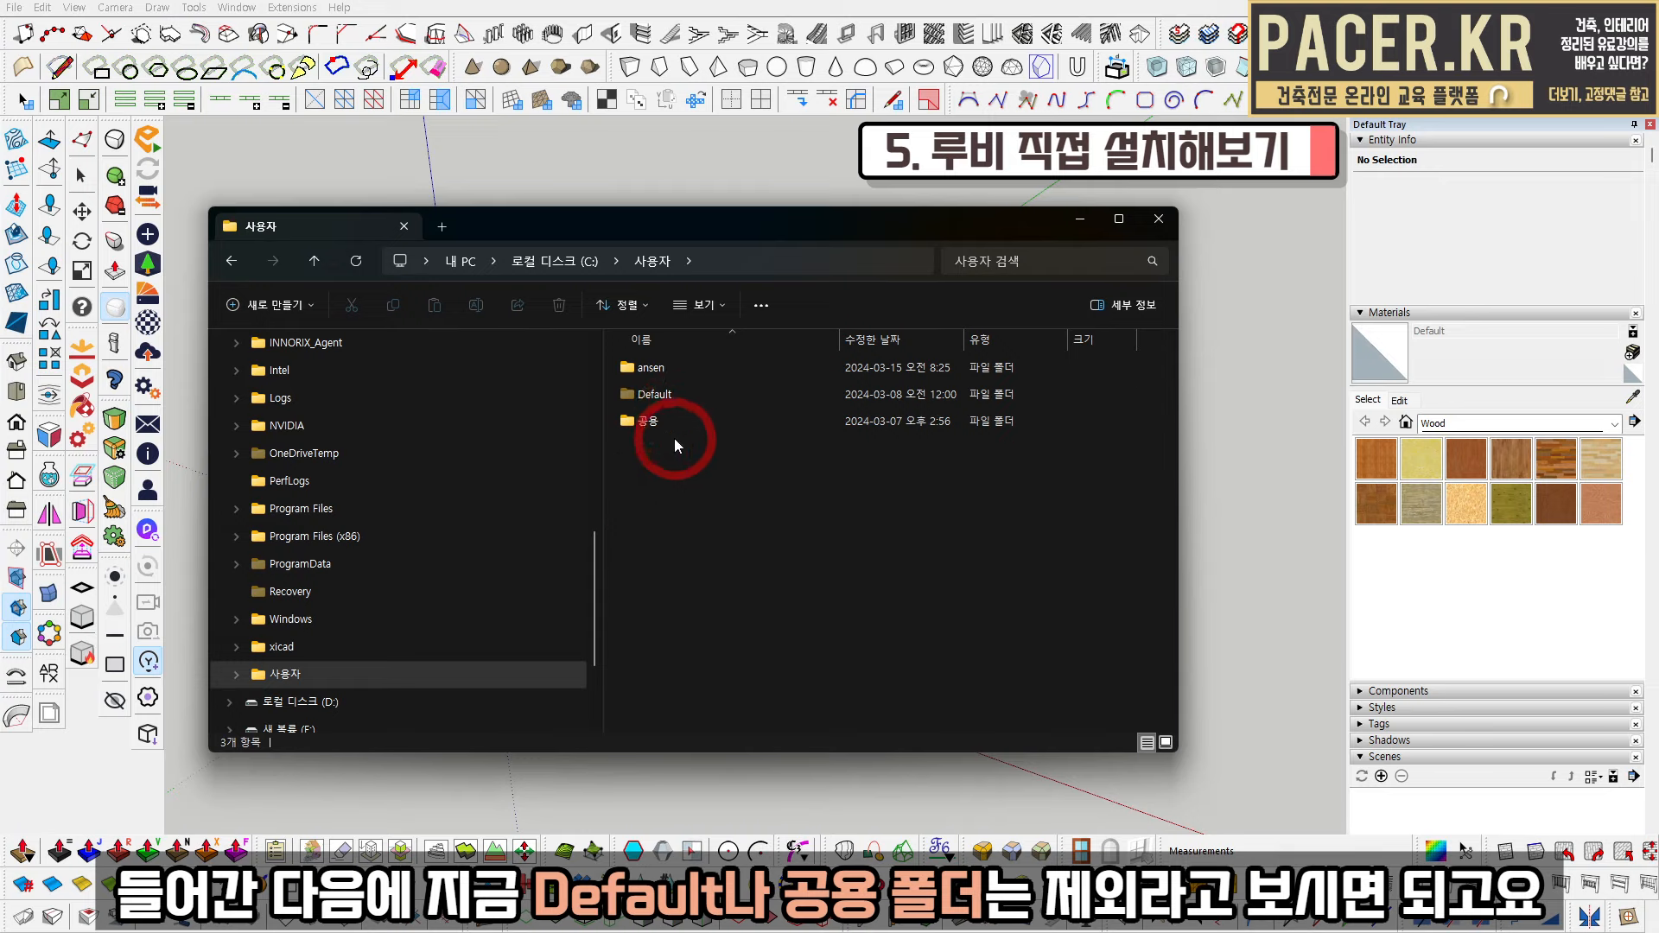
Open the computer account's own folder instead of Default or 공용, and check that hidden items are set to show
{"action": "left_click", "coordinate": [667, 394]}
{"action": "left_click", "coordinate": [666, 421]}
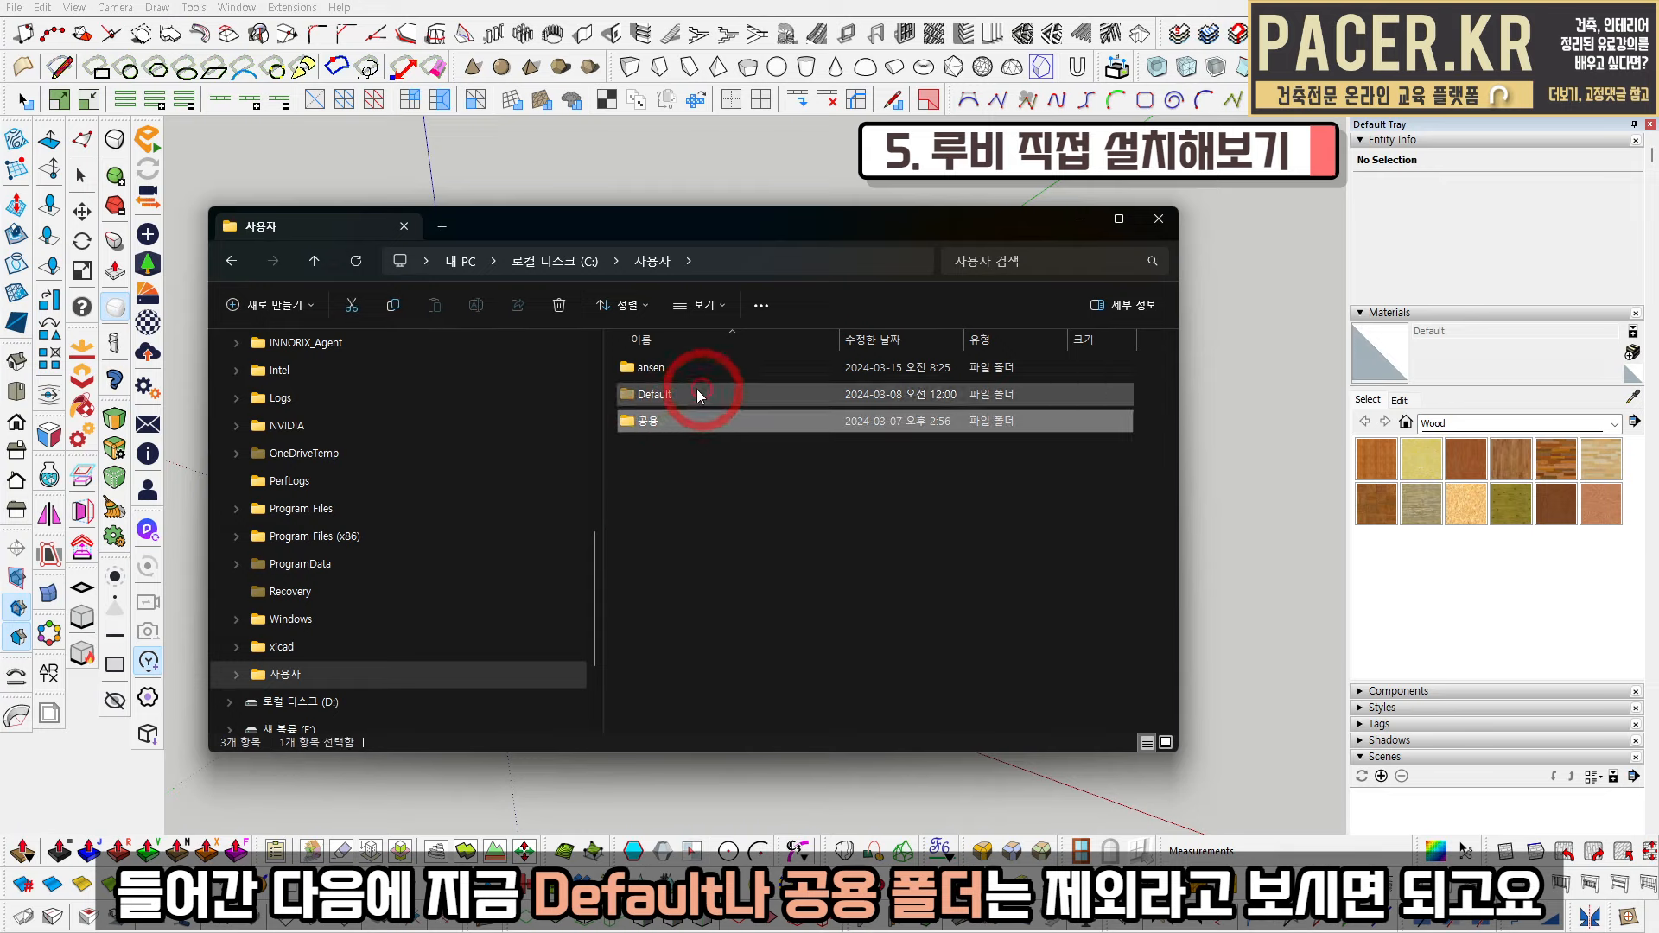
{"action": "left_click", "coordinate": [674, 460]}
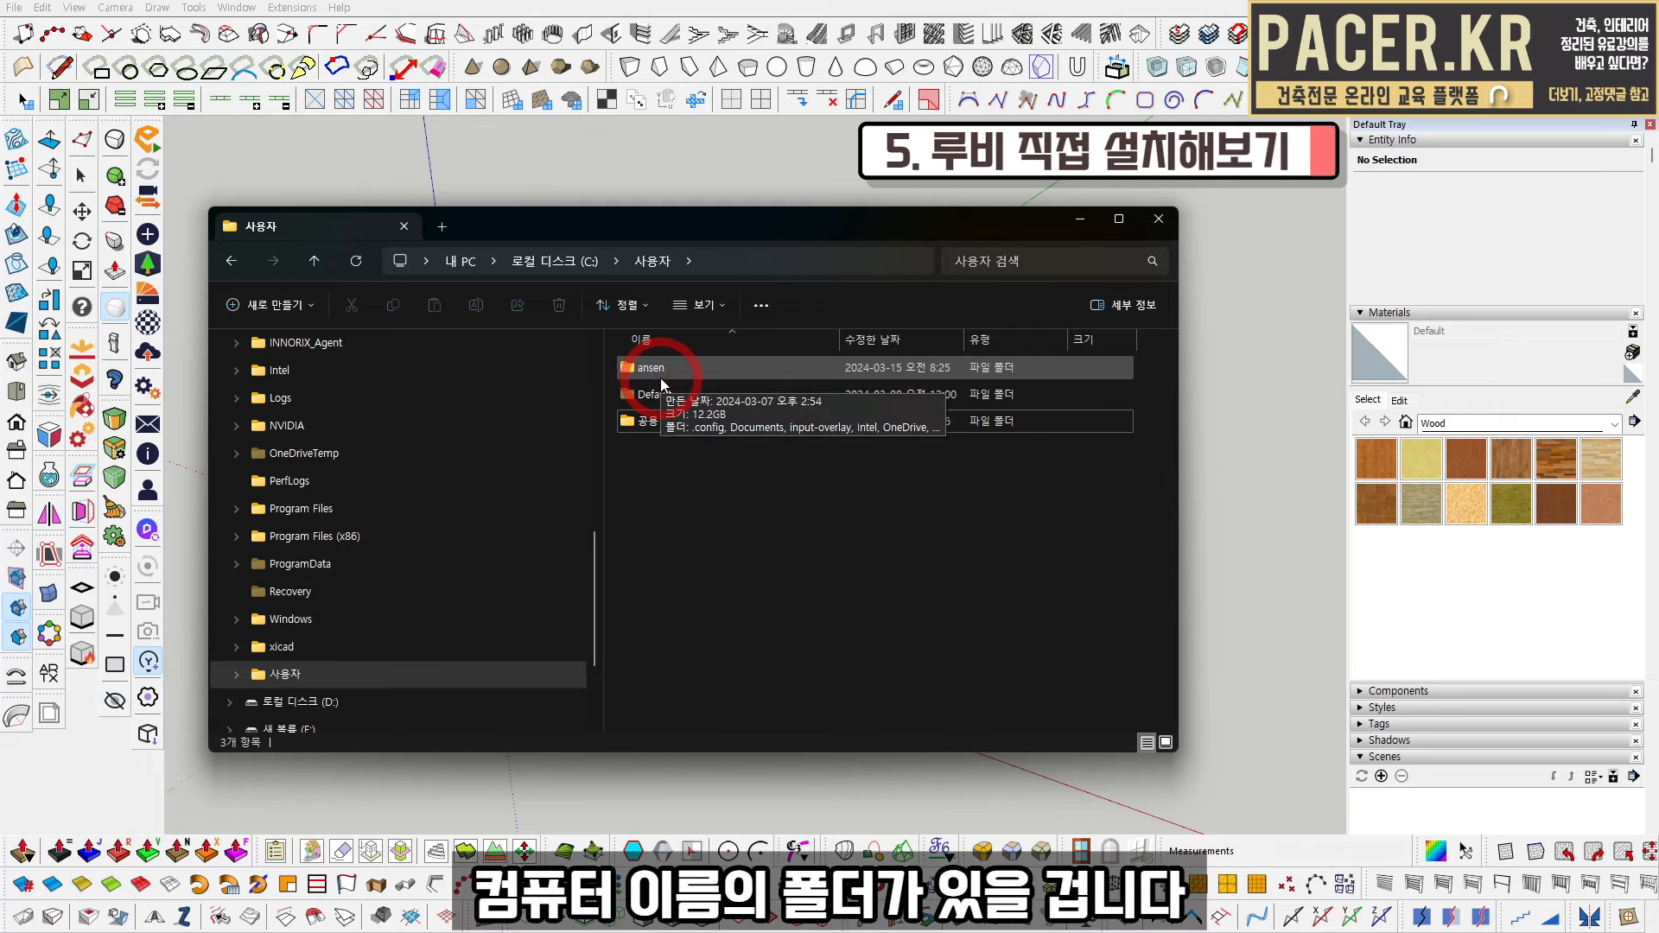
{"action": "double_click", "coordinate": [662, 377]}
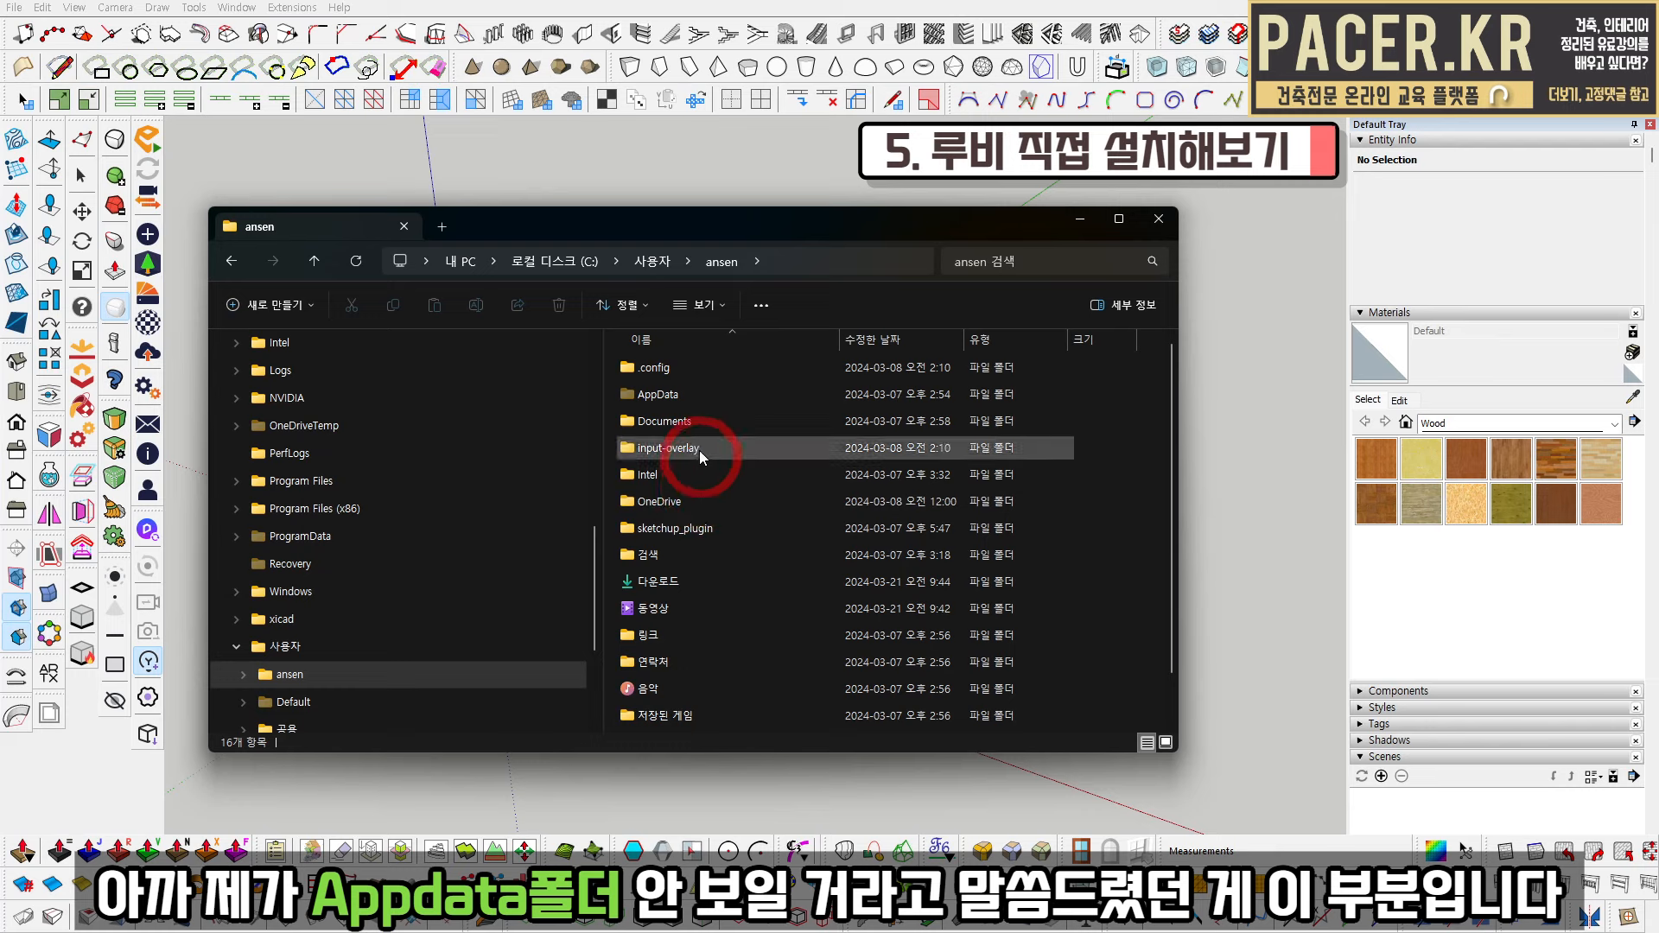
{"action": "left_click", "coordinate": [704, 397]}
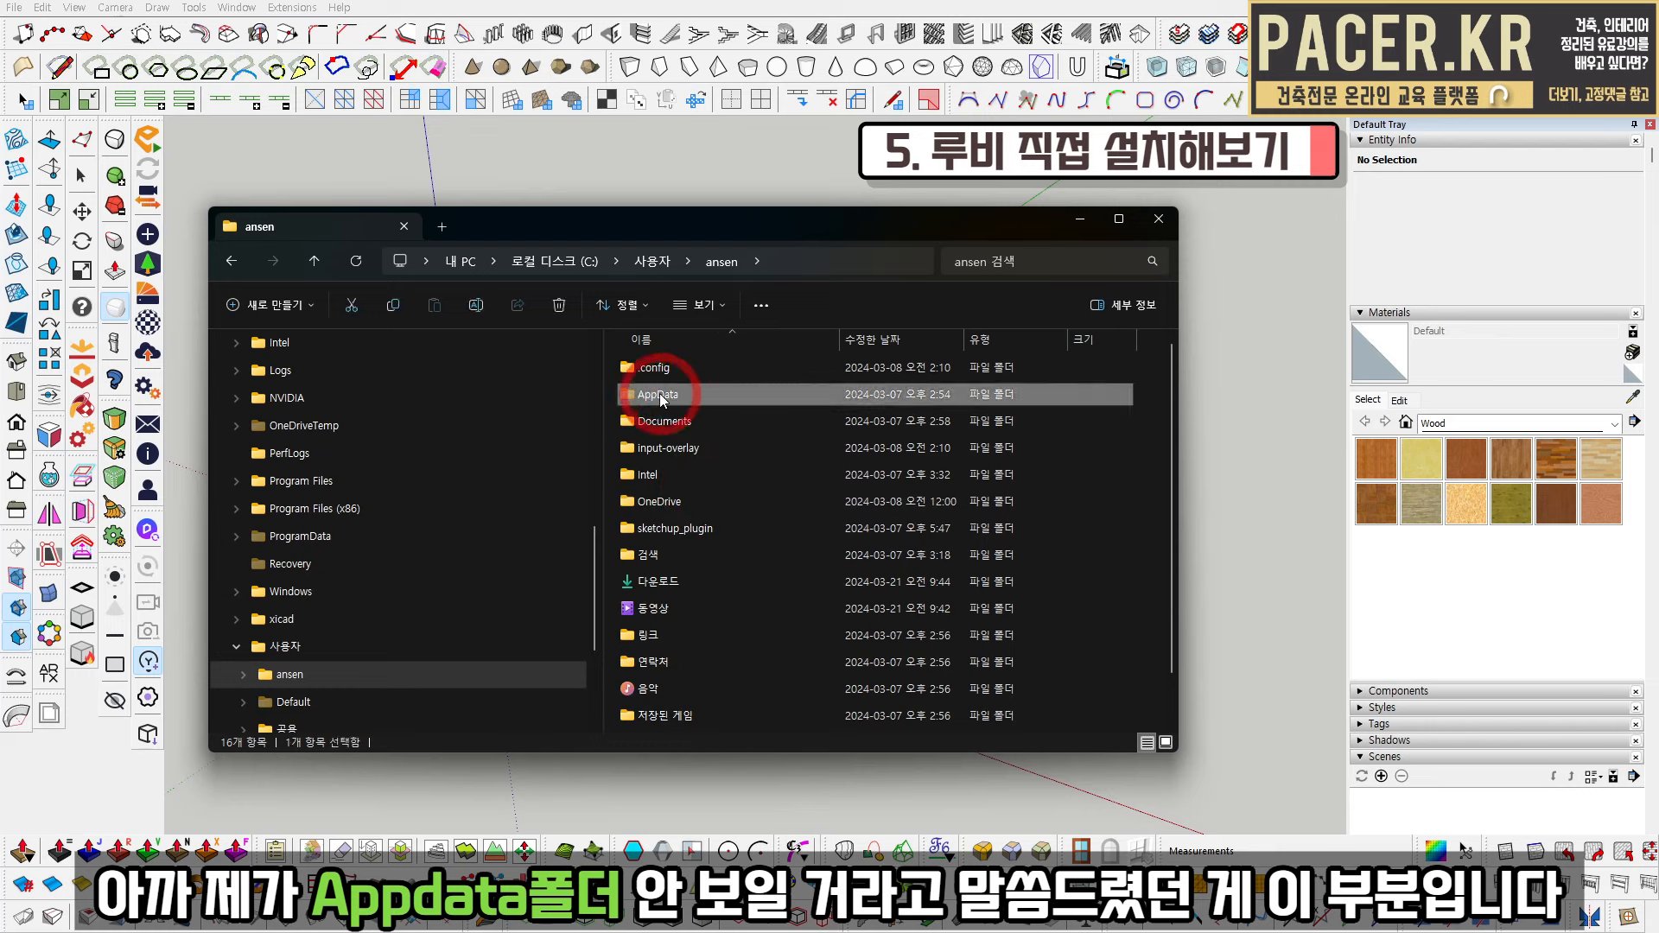
{"action": "left_click", "coordinate": [704, 305]}
{"action": "mouse_move", "coordinate": [714, 629]}
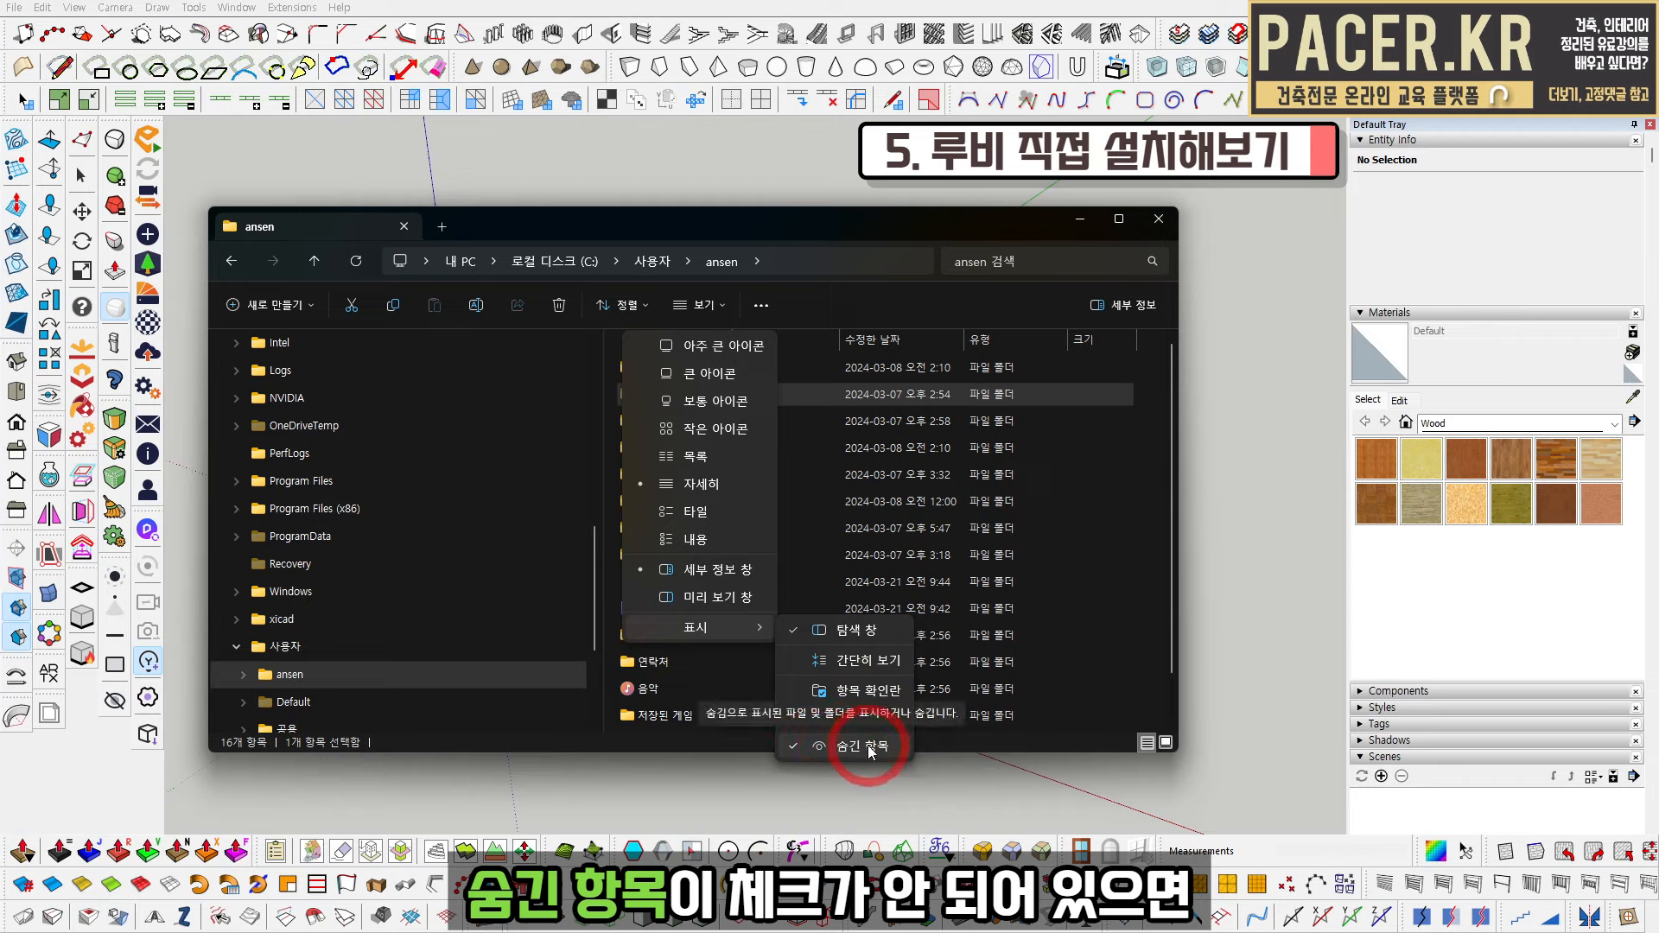
{"action": "left_click", "coordinate": [878, 394]}
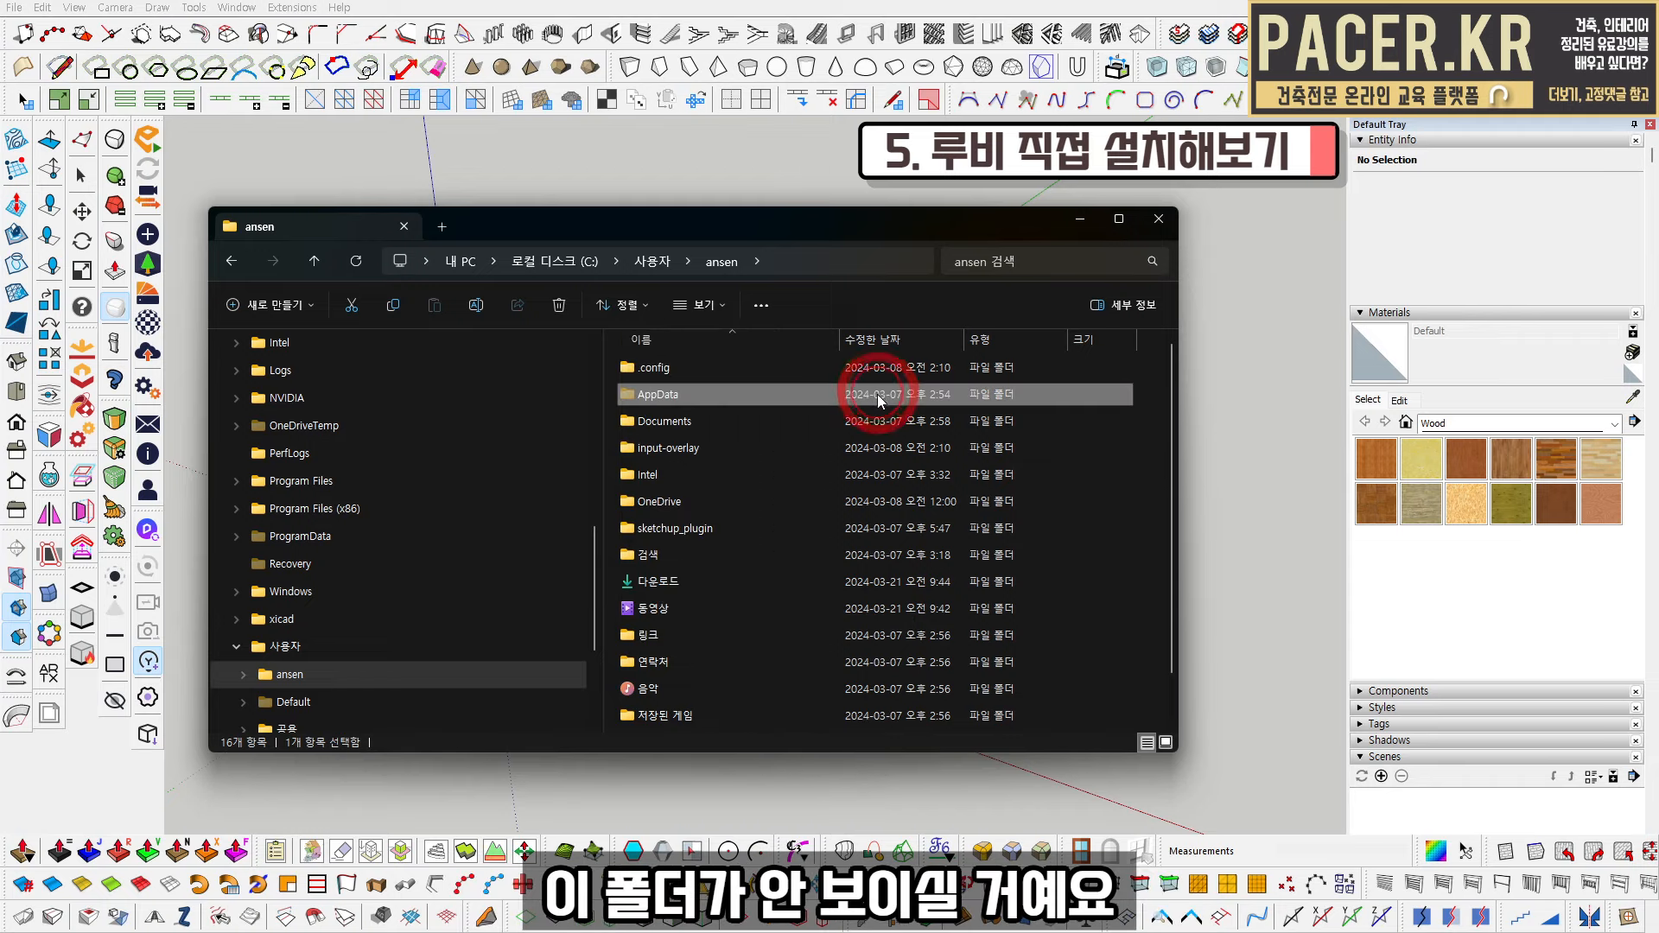
Open the Plugins folder through AppData, Roaming, SketchUp, SketchUp 2022 and SketchUp
{"action": "double_click", "coordinate": [660, 396]}
{"action": "double_click", "coordinate": [662, 425]}
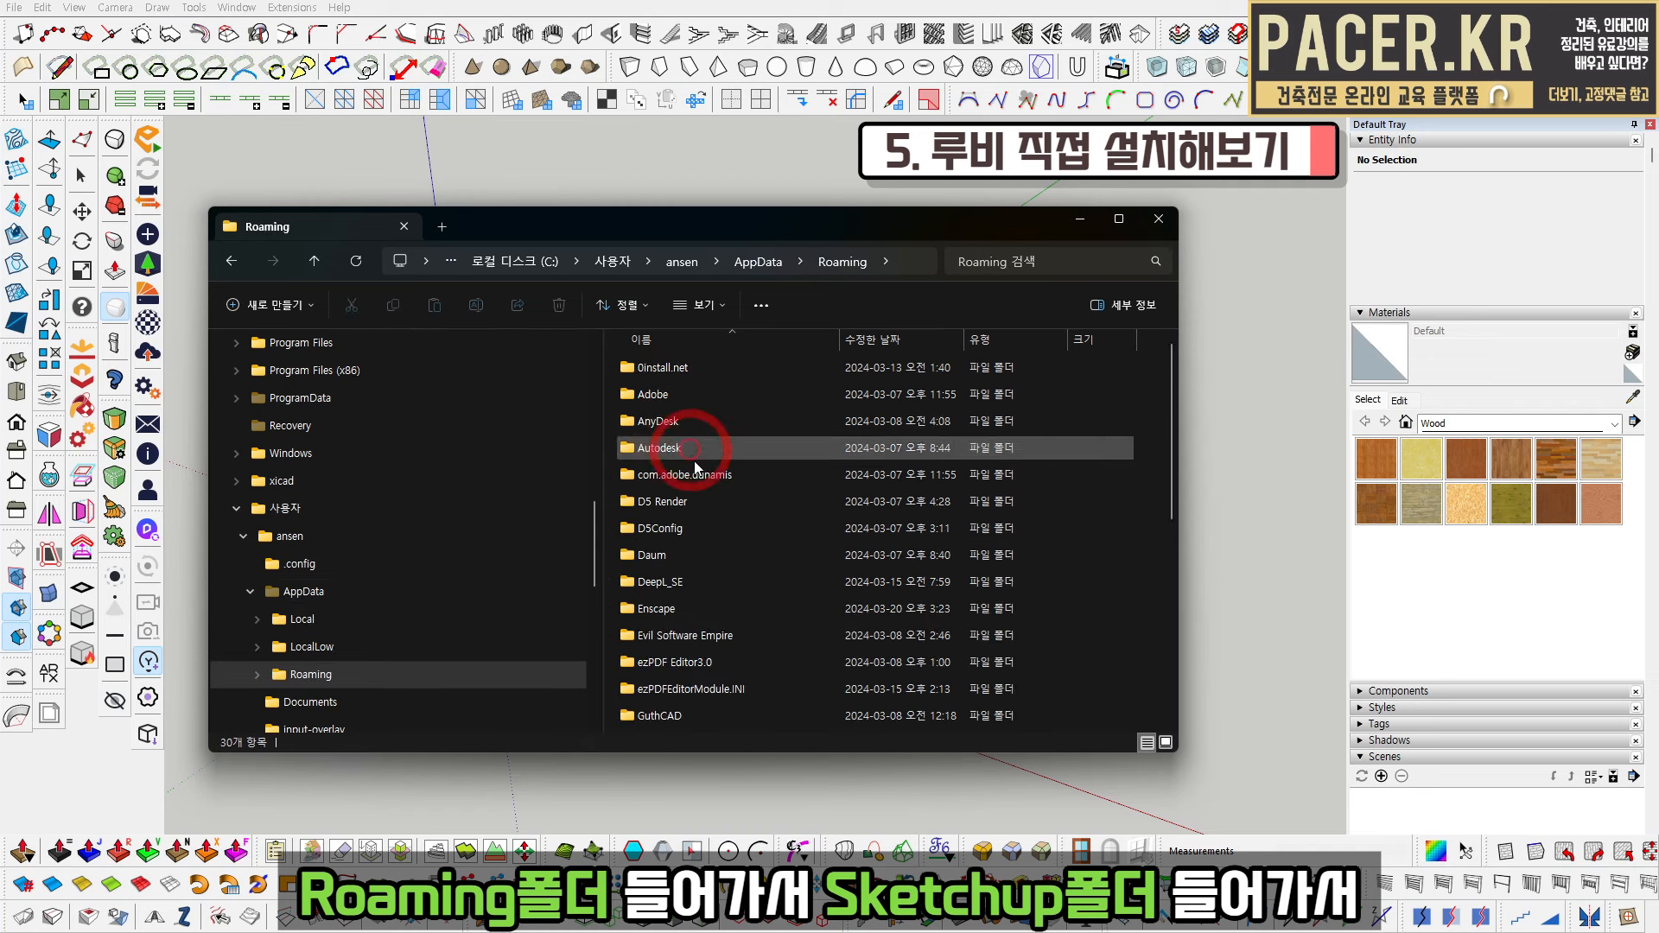
{"action": "scroll", "coordinate": [699, 536], "scroll_direction": "down", "scroll_amount": 5}
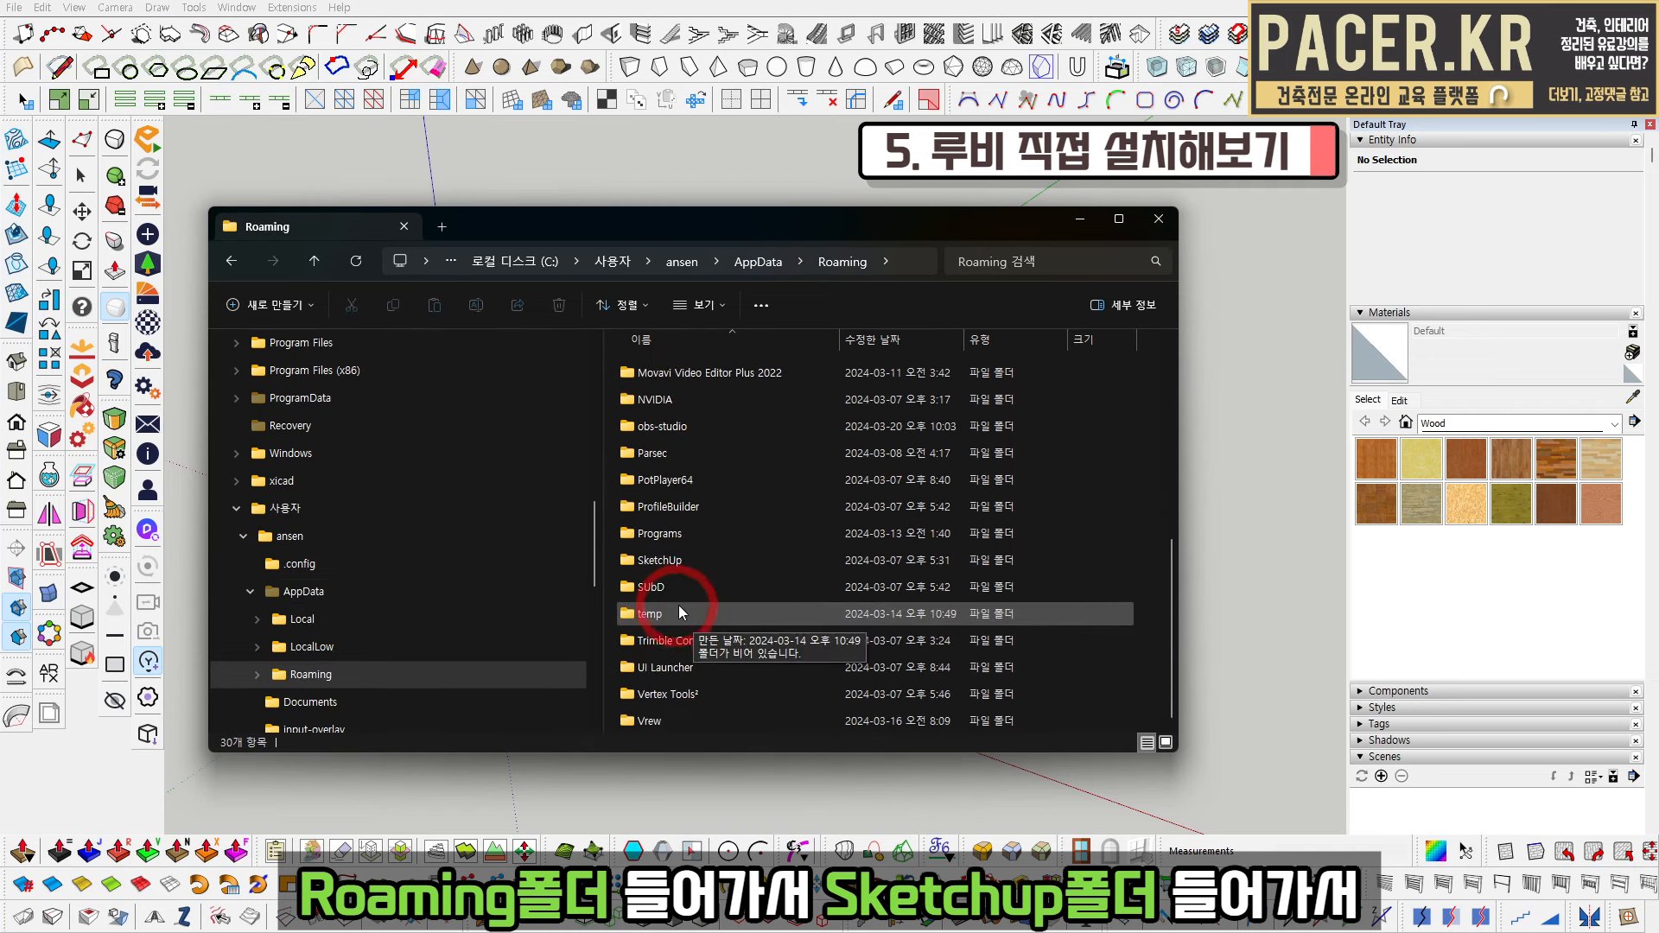
{"action": "double_click", "coordinate": [677, 560]}
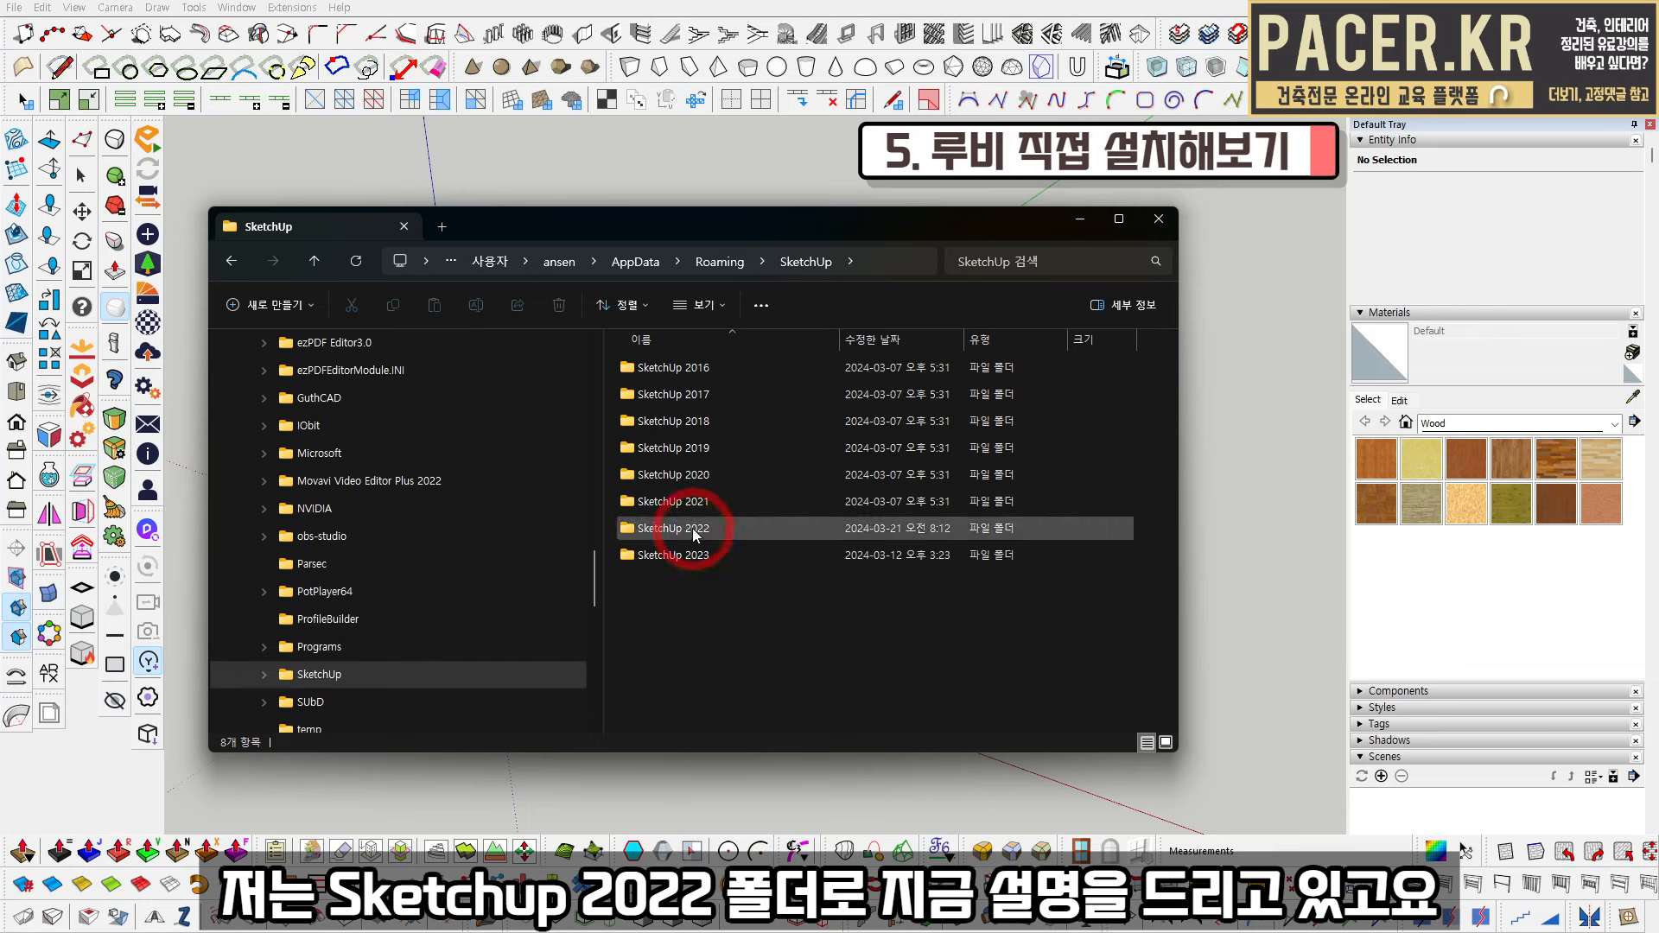
{"action": "double_click", "coordinate": [694, 529]}
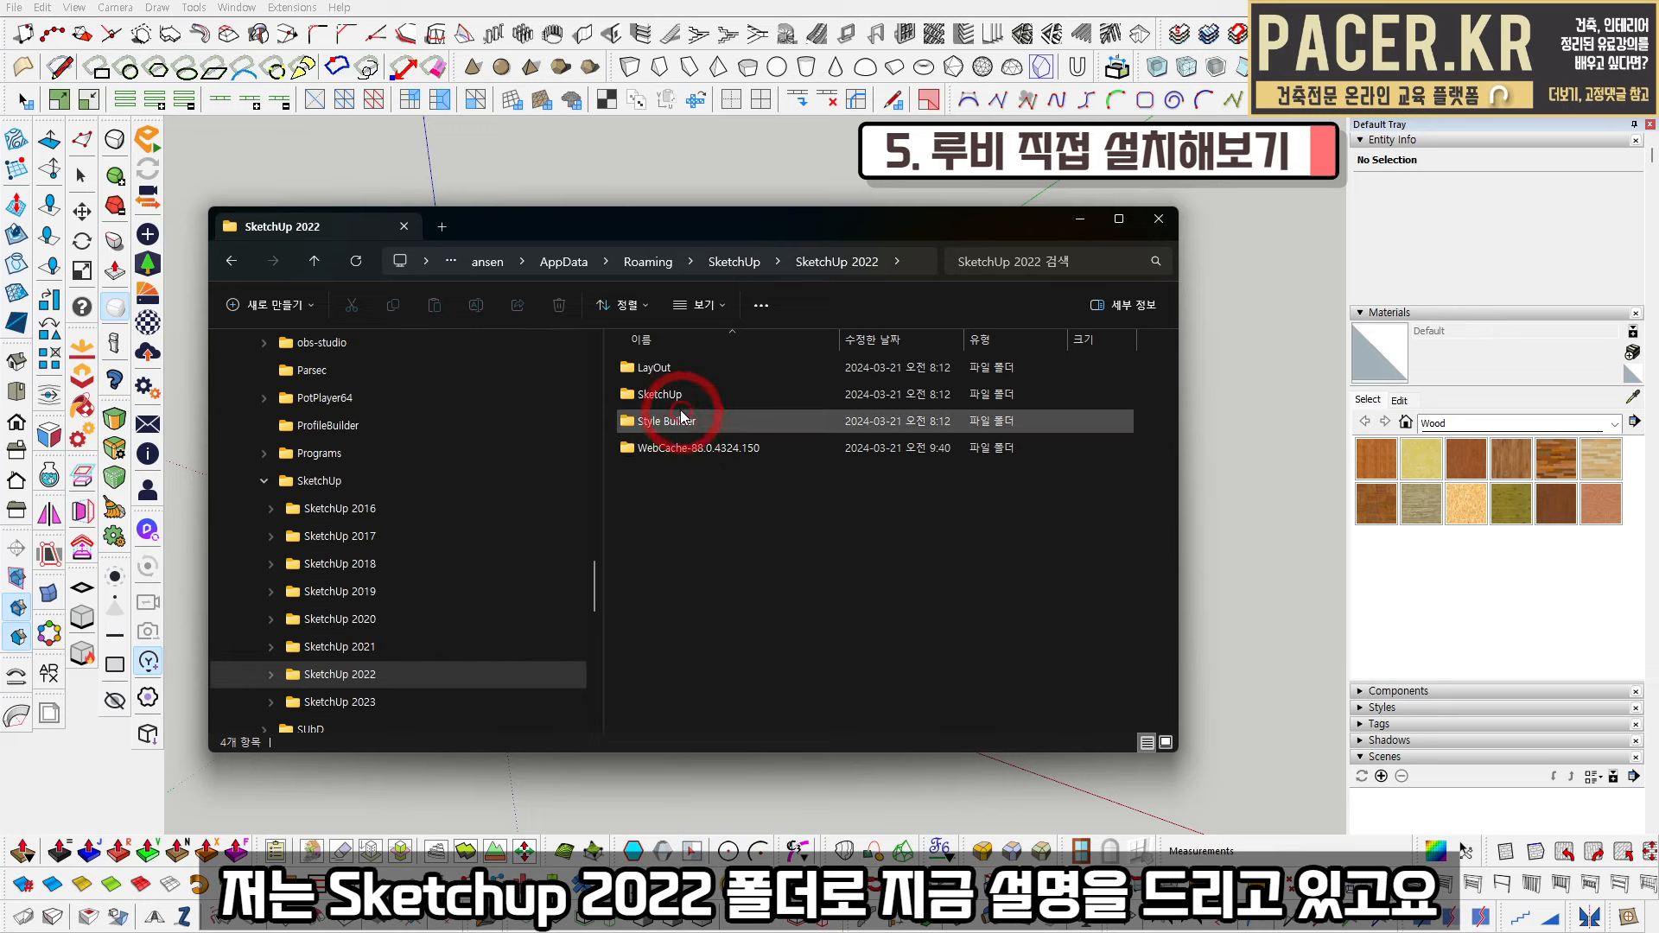
{"action": "double_click", "coordinate": [675, 395]}
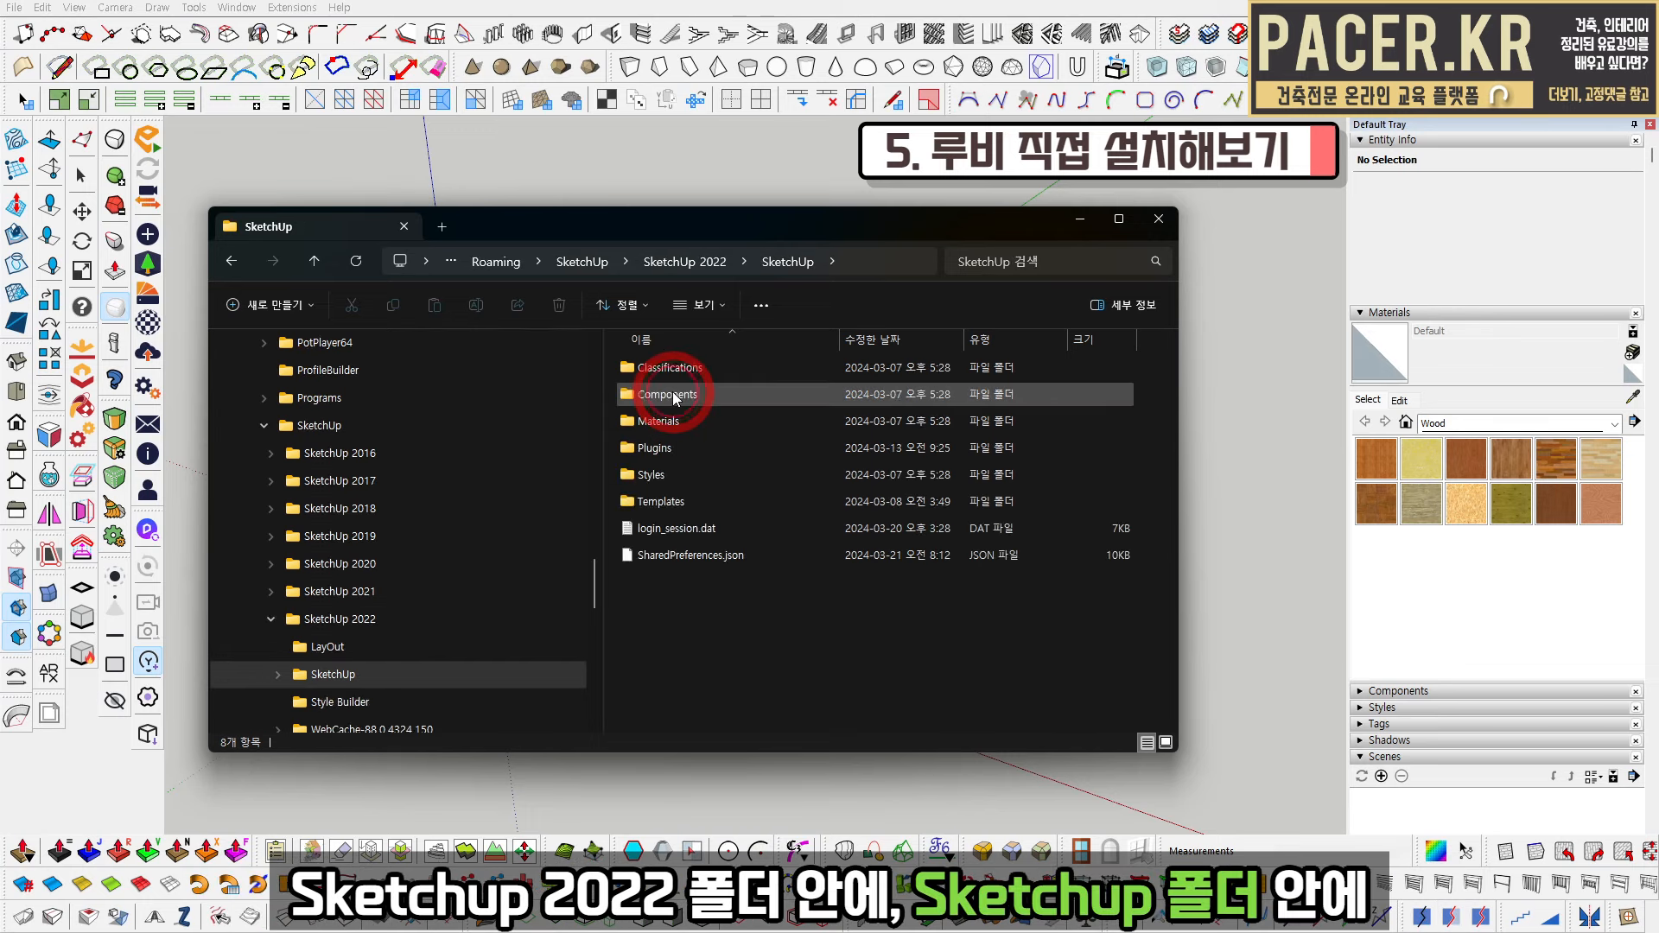
{"action": "double_click", "coordinate": [708, 449]}
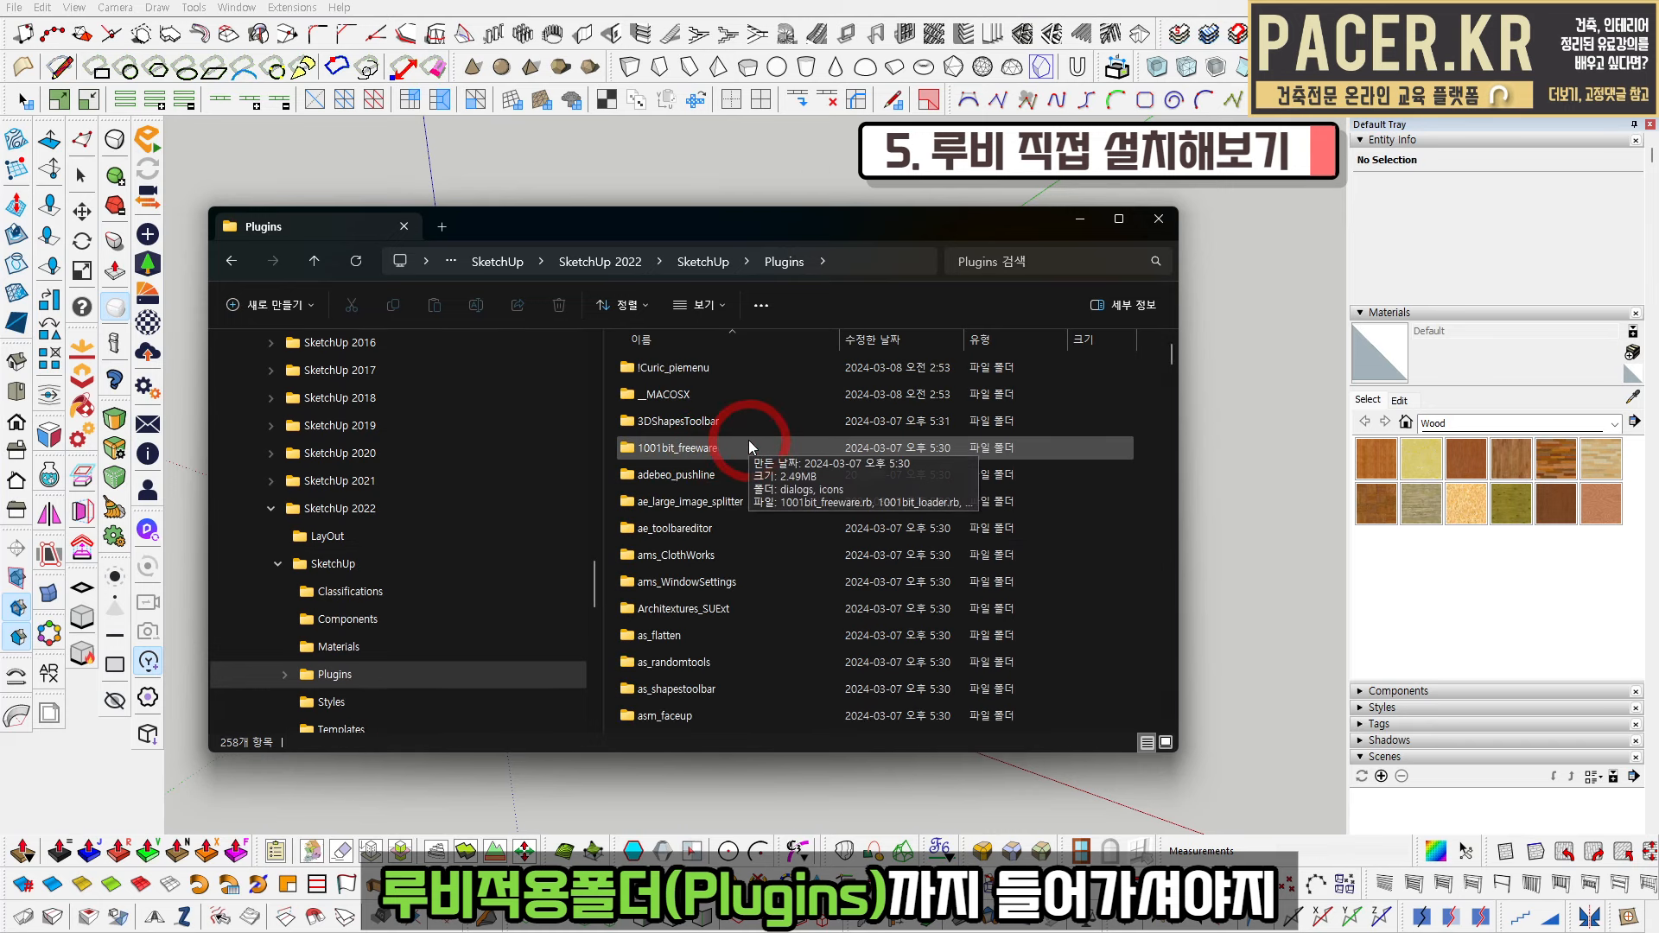
Arrange the Plugins window beside the Downloads window and open the Rubytoolbar folder in Downloads
{"action": "left_click_drag", "start_coordinate": [816, 234], "coordinate": [1222, 192]}
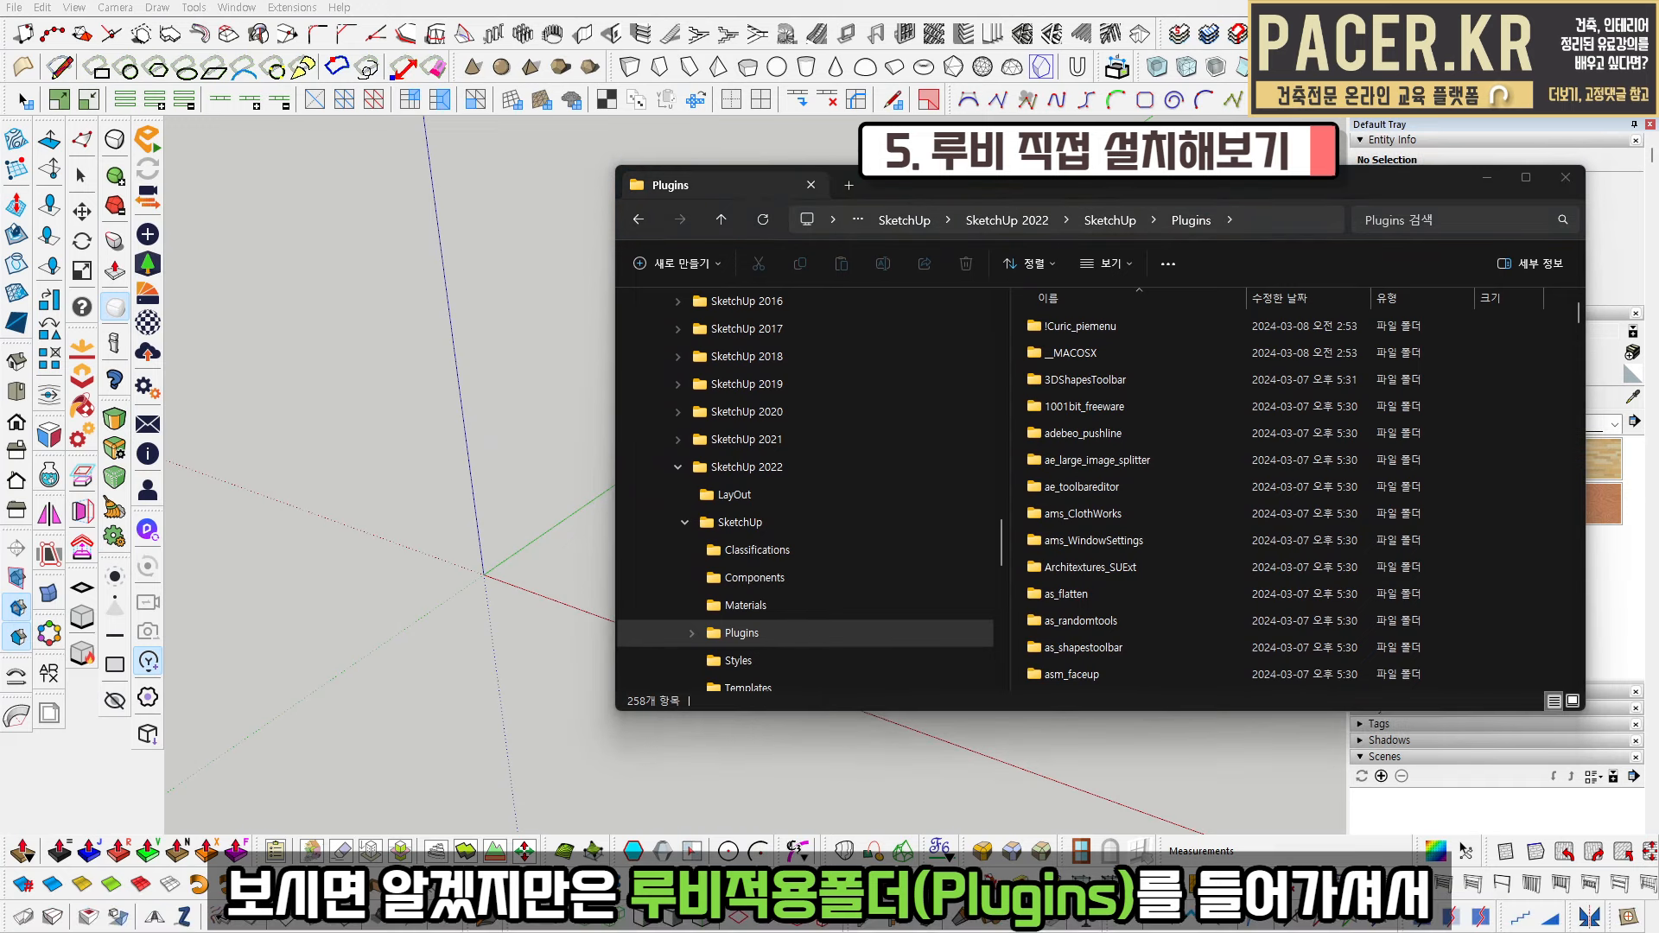
{"action": "left_click_drag", "start_coordinate": [0, 225], "coordinate": [423, 201]}
{"action": "double_click", "coordinate": [366, 453]}
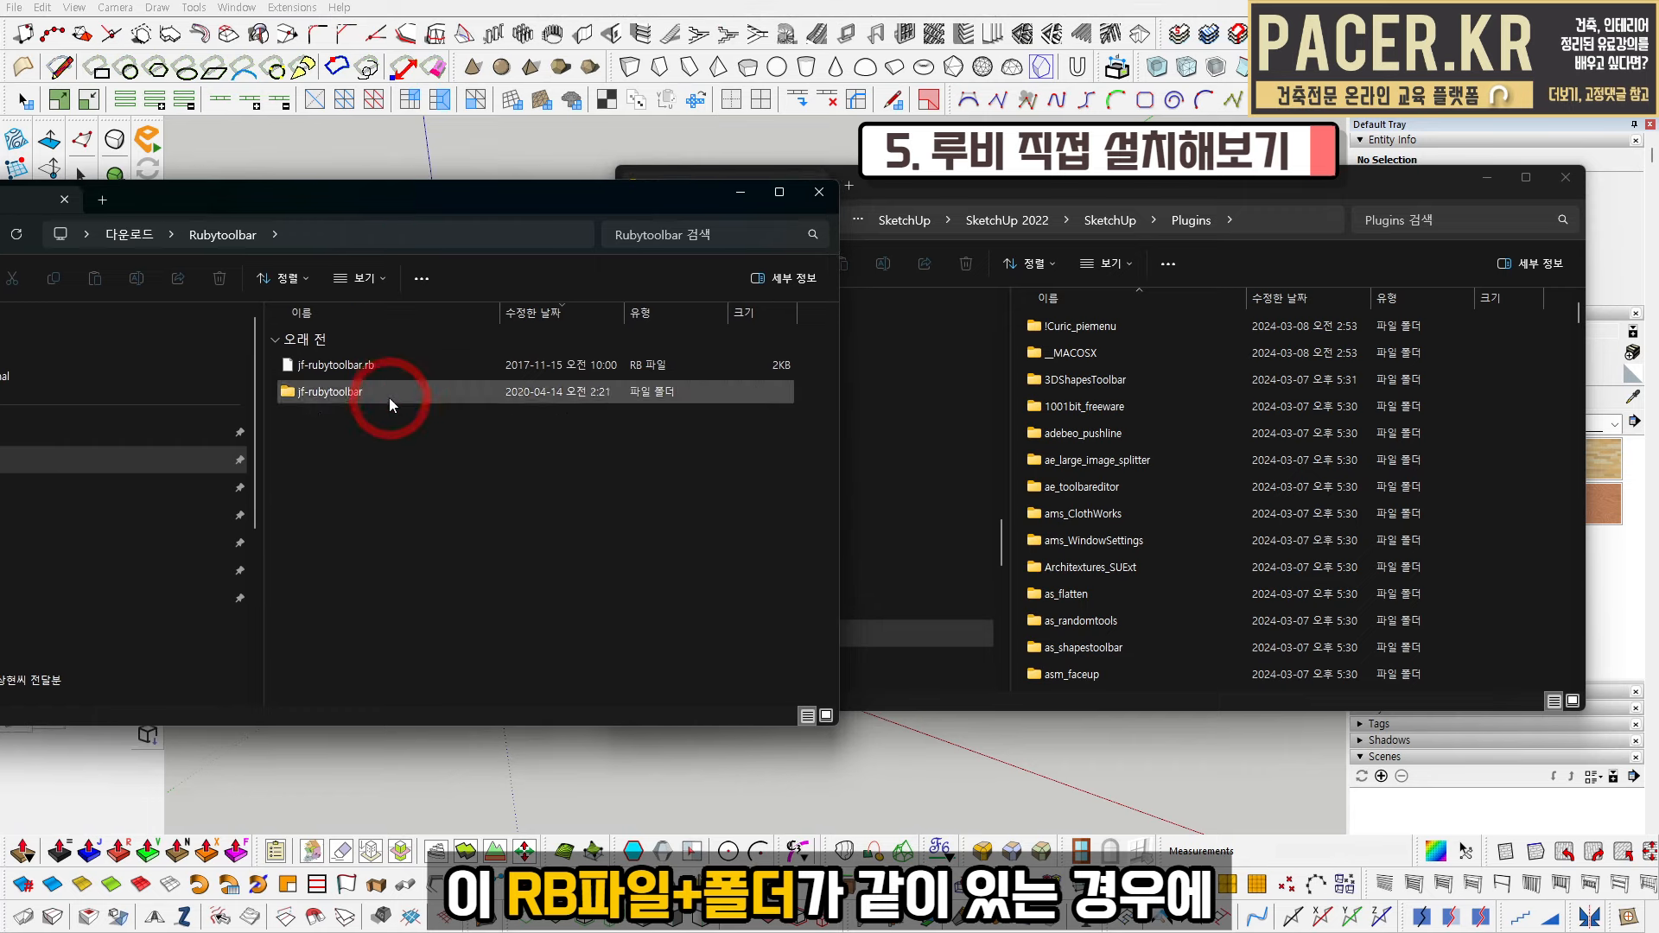
Try to transfer jf-rubytoolbar.rb together with the jf-rubytoolbar folder into Plugins, cancel the transfer, and move the Rubytoolbar window away
{"action": "left_click_drag", "start_coordinate": [401, 437], "coordinate": [1179, 475]}
{"action": "key", "text": "Escape"}
{"action": "left_click", "coordinate": [362, 366]}
{"action": "key", "text": "Escape"}
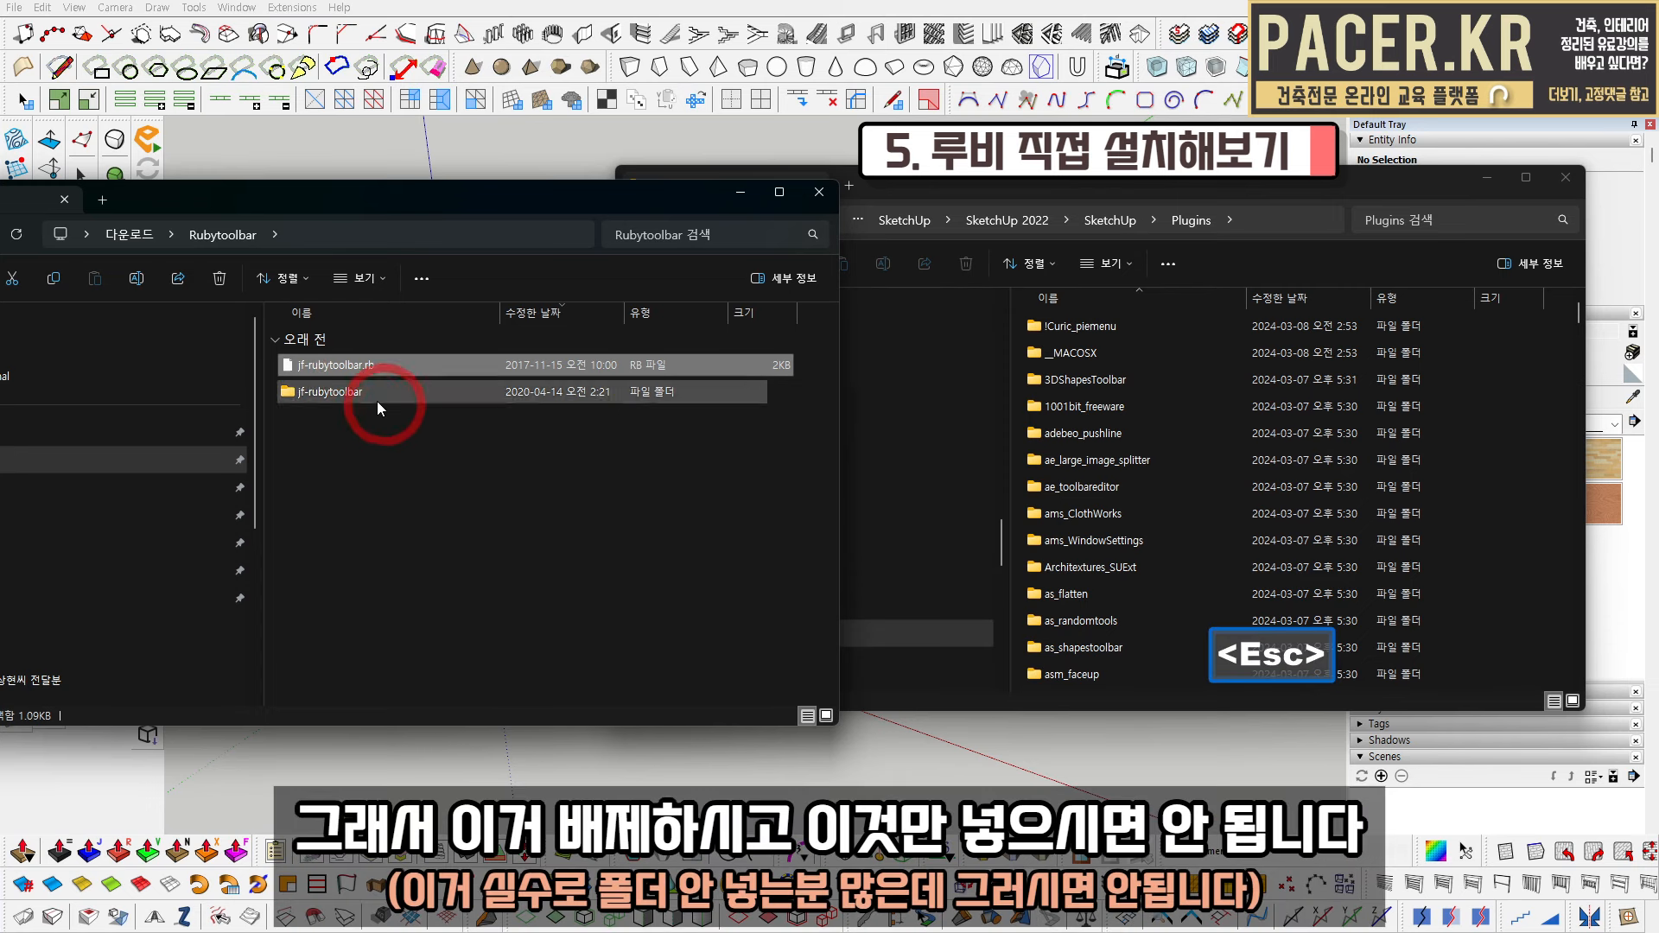
{"action": "left_click", "coordinate": [377, 391]}
{"action": "left_click", "coordinate": [380, 366]}
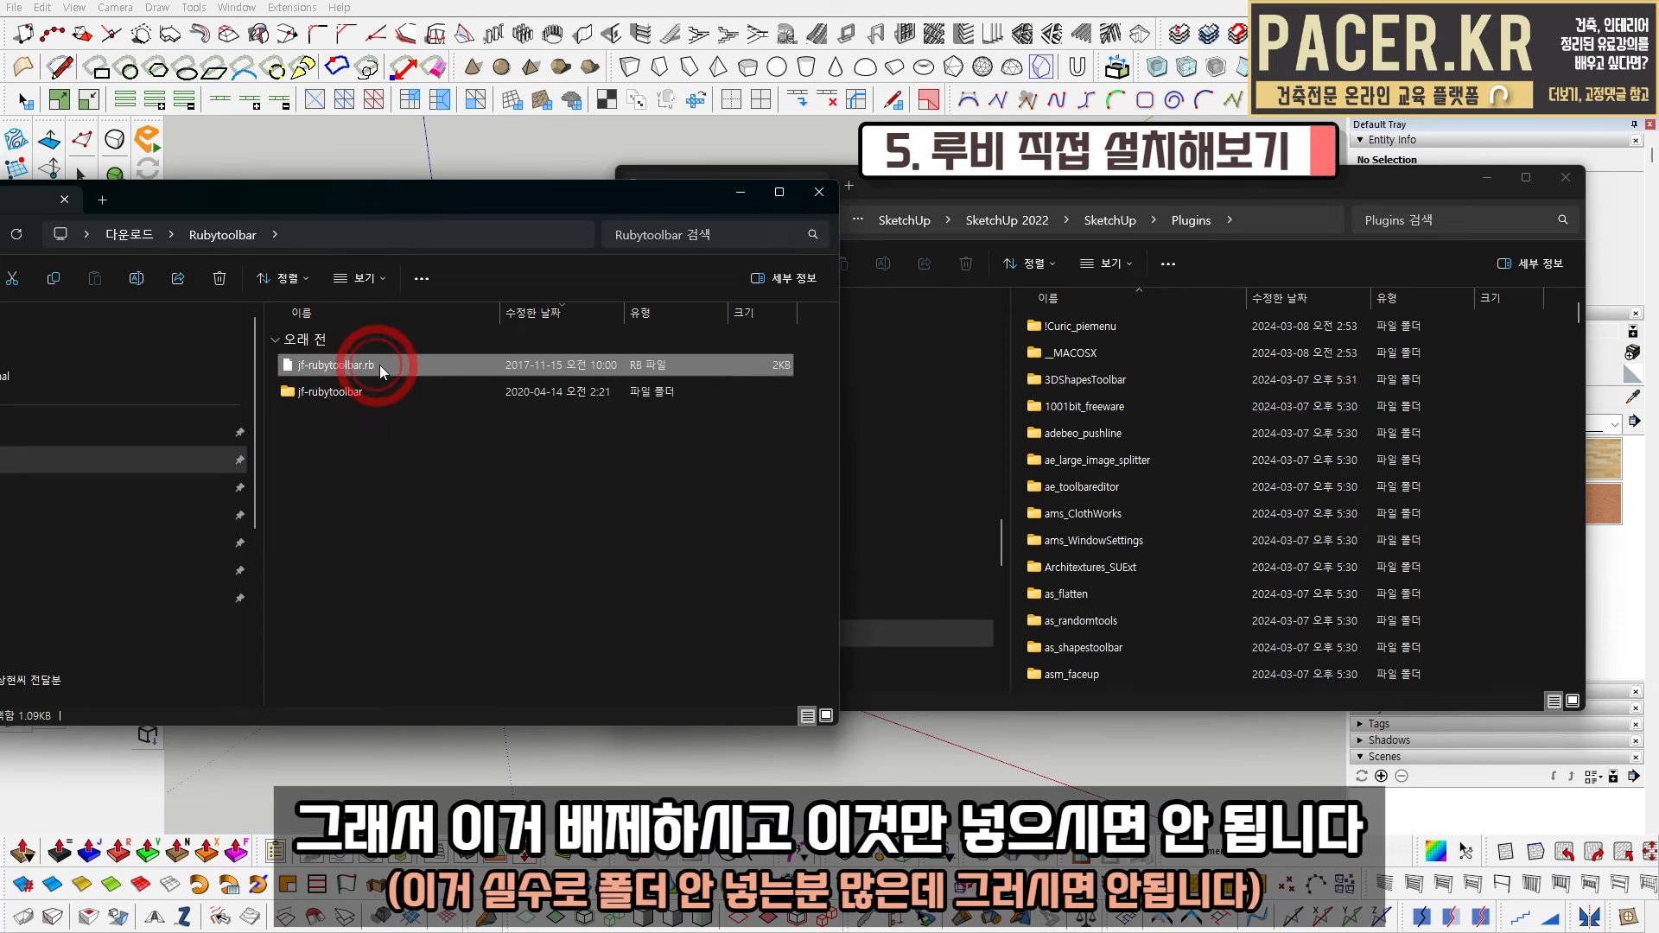
{"action": "left_click_drag", "start_coordinate": [425, 453], "coordinate": [343, 366]}
{"action": "left_click_drag", "start_coordinate": [343, 367], "coordinate": [557, 491]}
{"action": "key", "text": "Escape"}
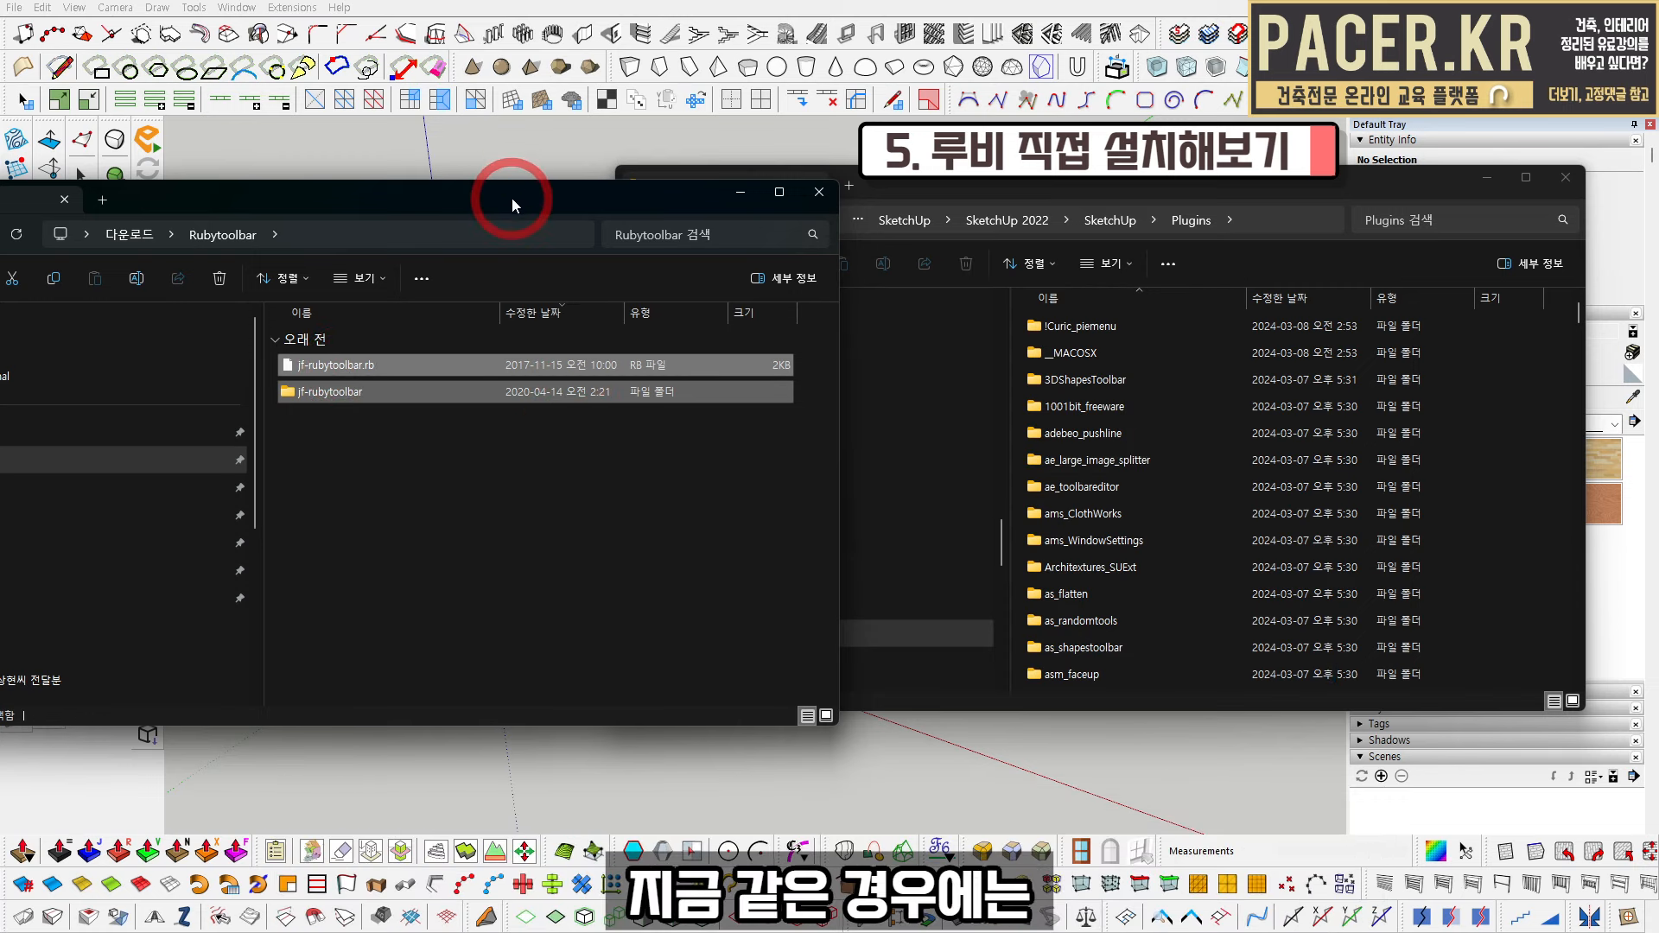
{"action": "left_click_drag", "start_coordinate": [512, 199], "coordinate": [0, 260]}
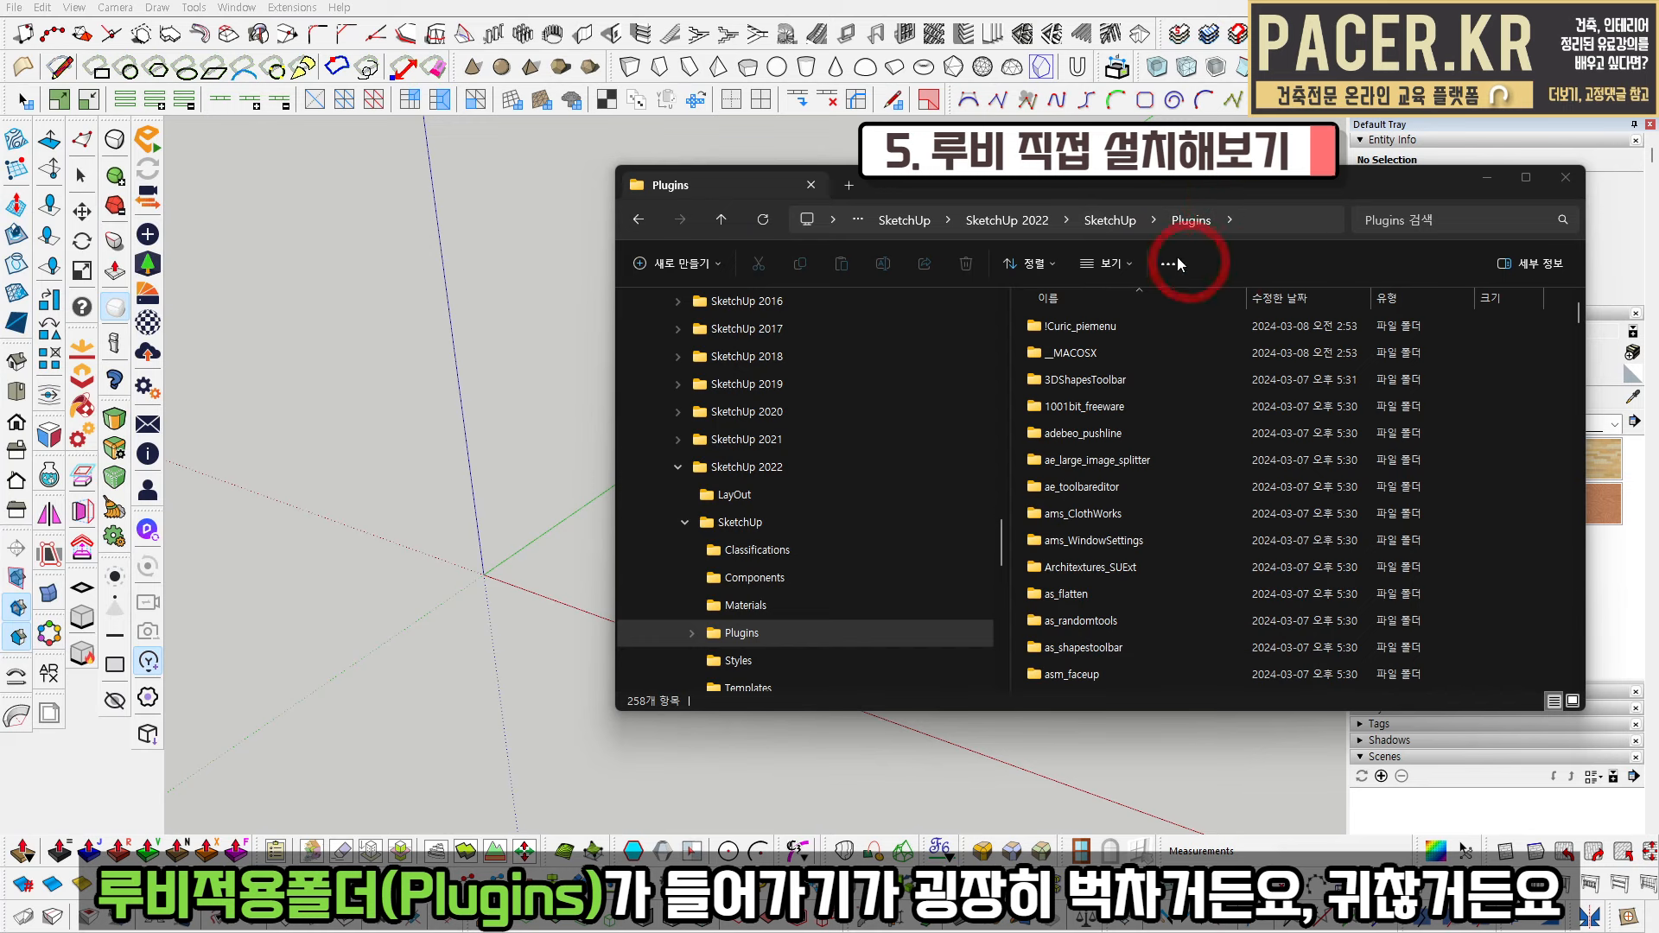
Recentre the Plugins window, show the folder's full path, and close the window
{"action": "left_click_drag", "start_coordinate": [1184, 193], "coordinate": [777, 232]}
{"action": "left_click", "coordinate": [852, 257]}
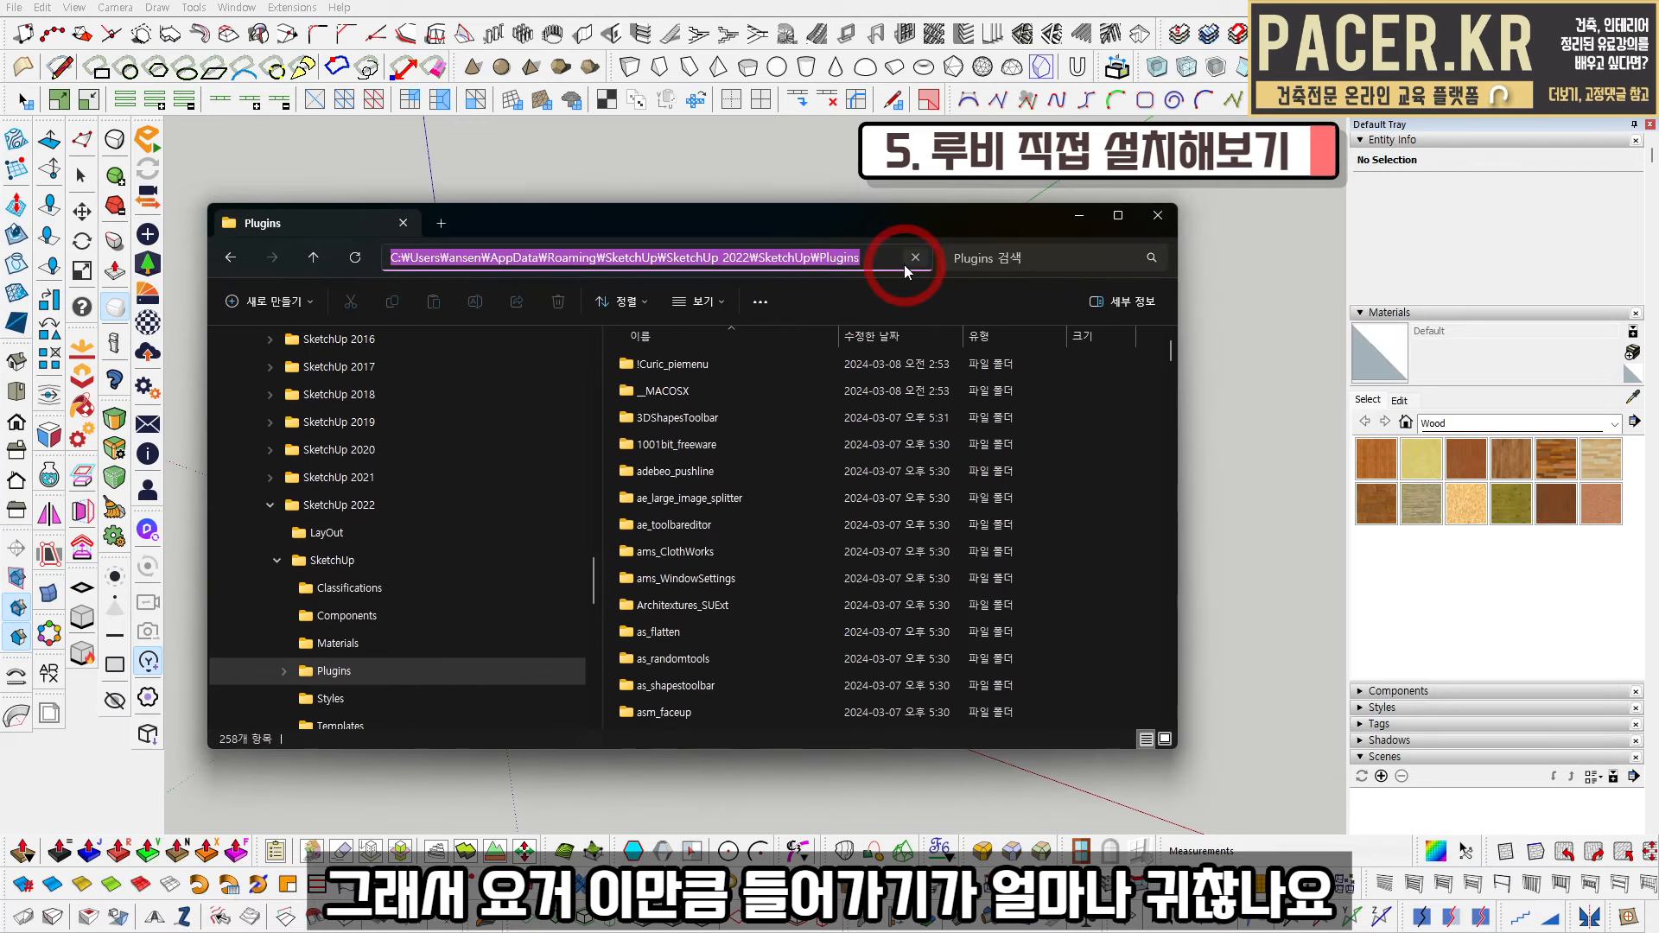
{"action": "left_click", "coordinate": [1158, 215]}
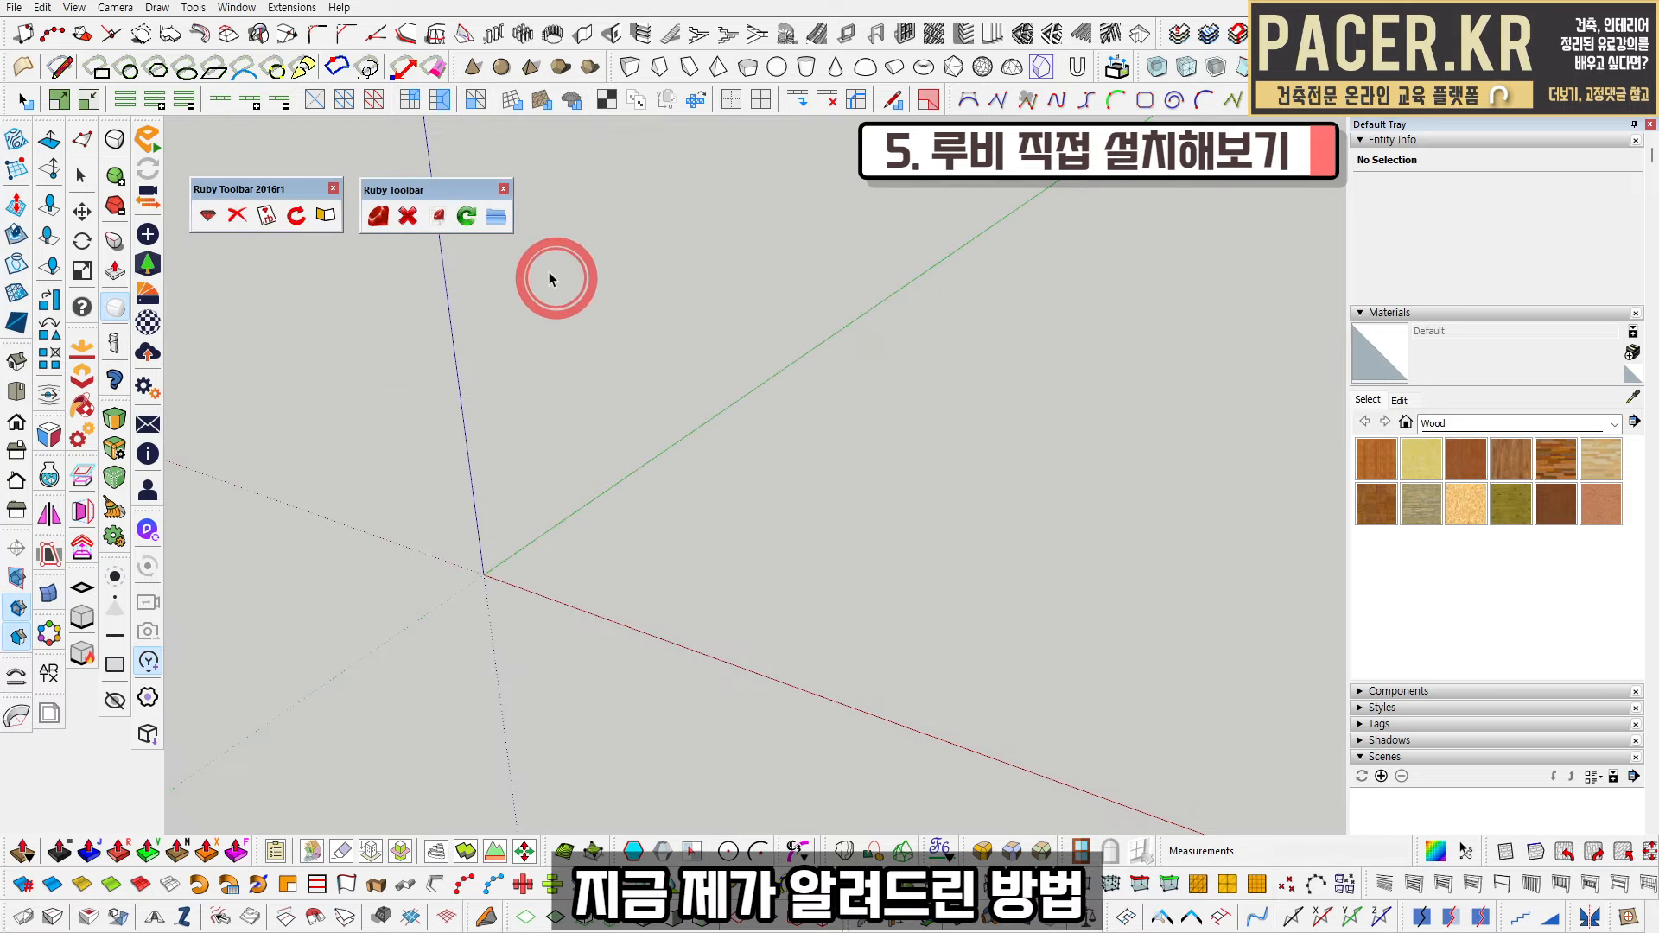
Open the Plugins folder directly from the Ruby Toolbar in SketchUp and show its full path
{"action": "left_click_drag", "start_coordinate": [446, 193], "coordinate": [443, 191]}
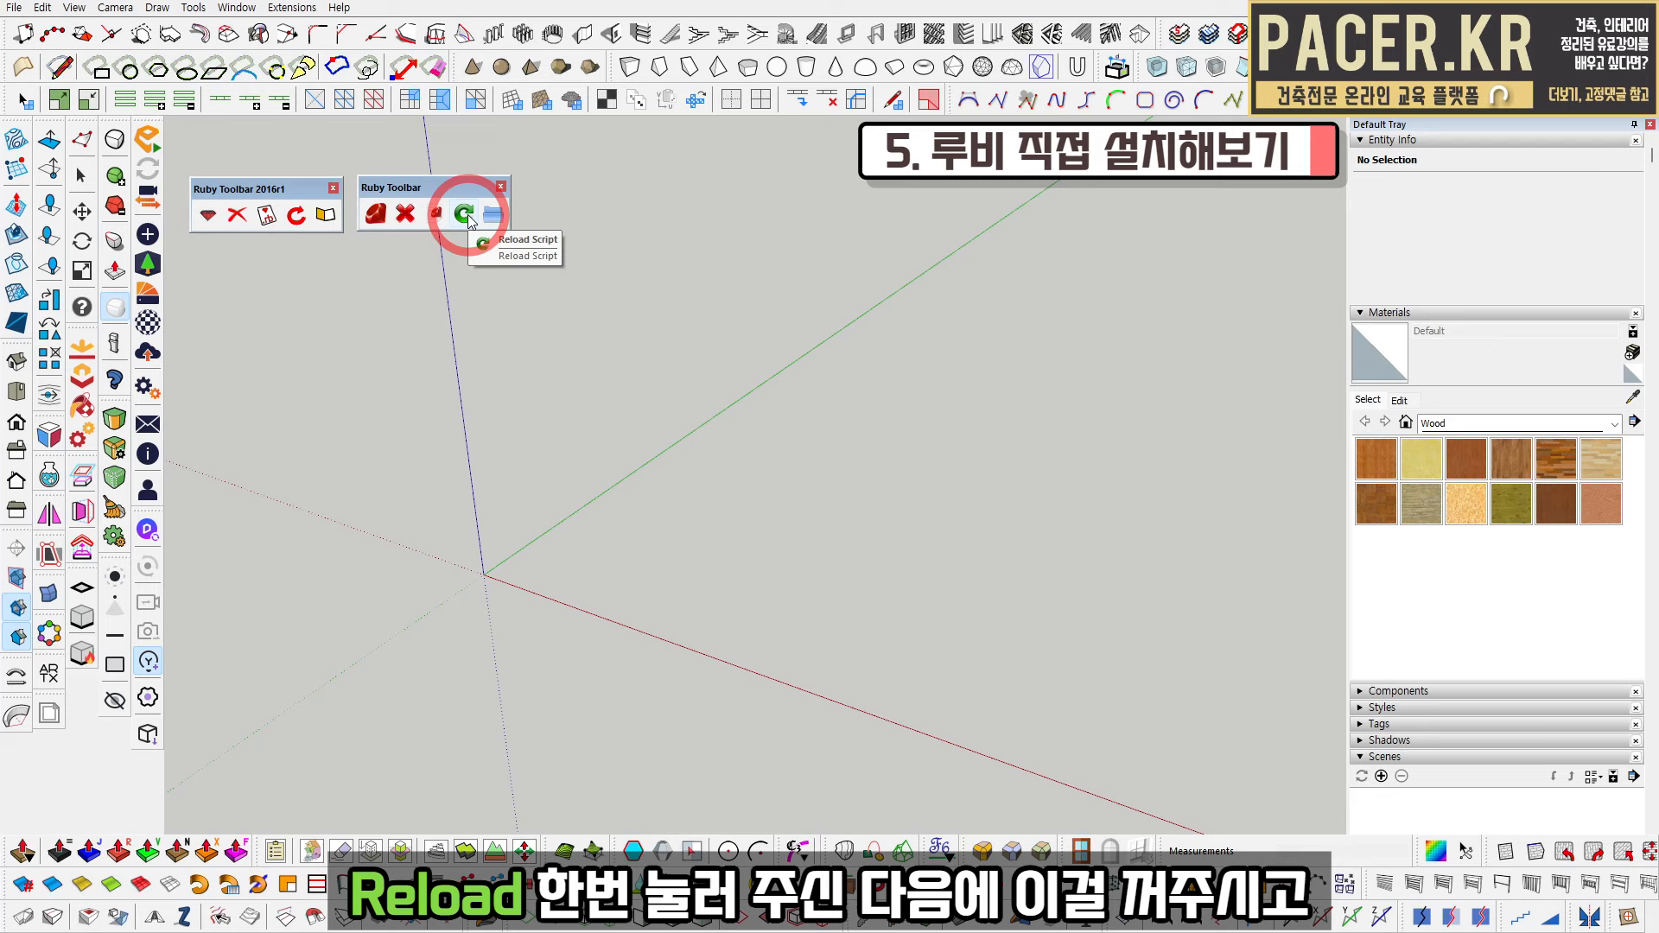
{"action": "left_click_drag", "start_coordinate": [814, 3], "coordinate": [862, 184]}
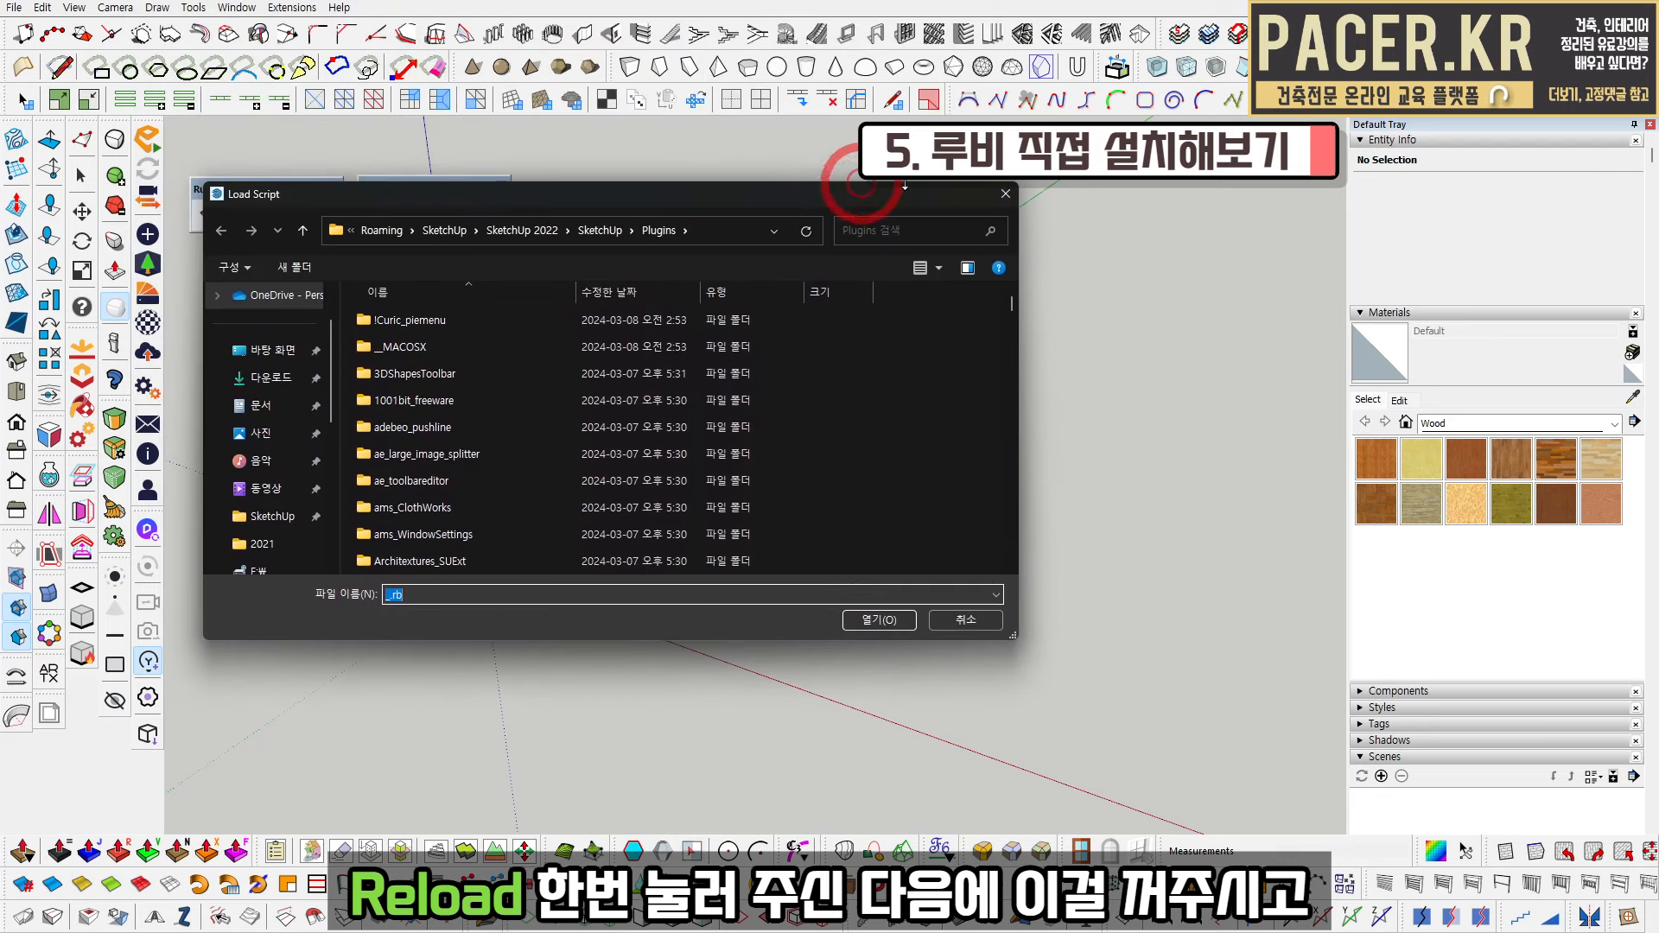
{"action": "left_click", "coordinate": [1006, 194]}
{"action": "left_click", "coordinate": [496, 218]}
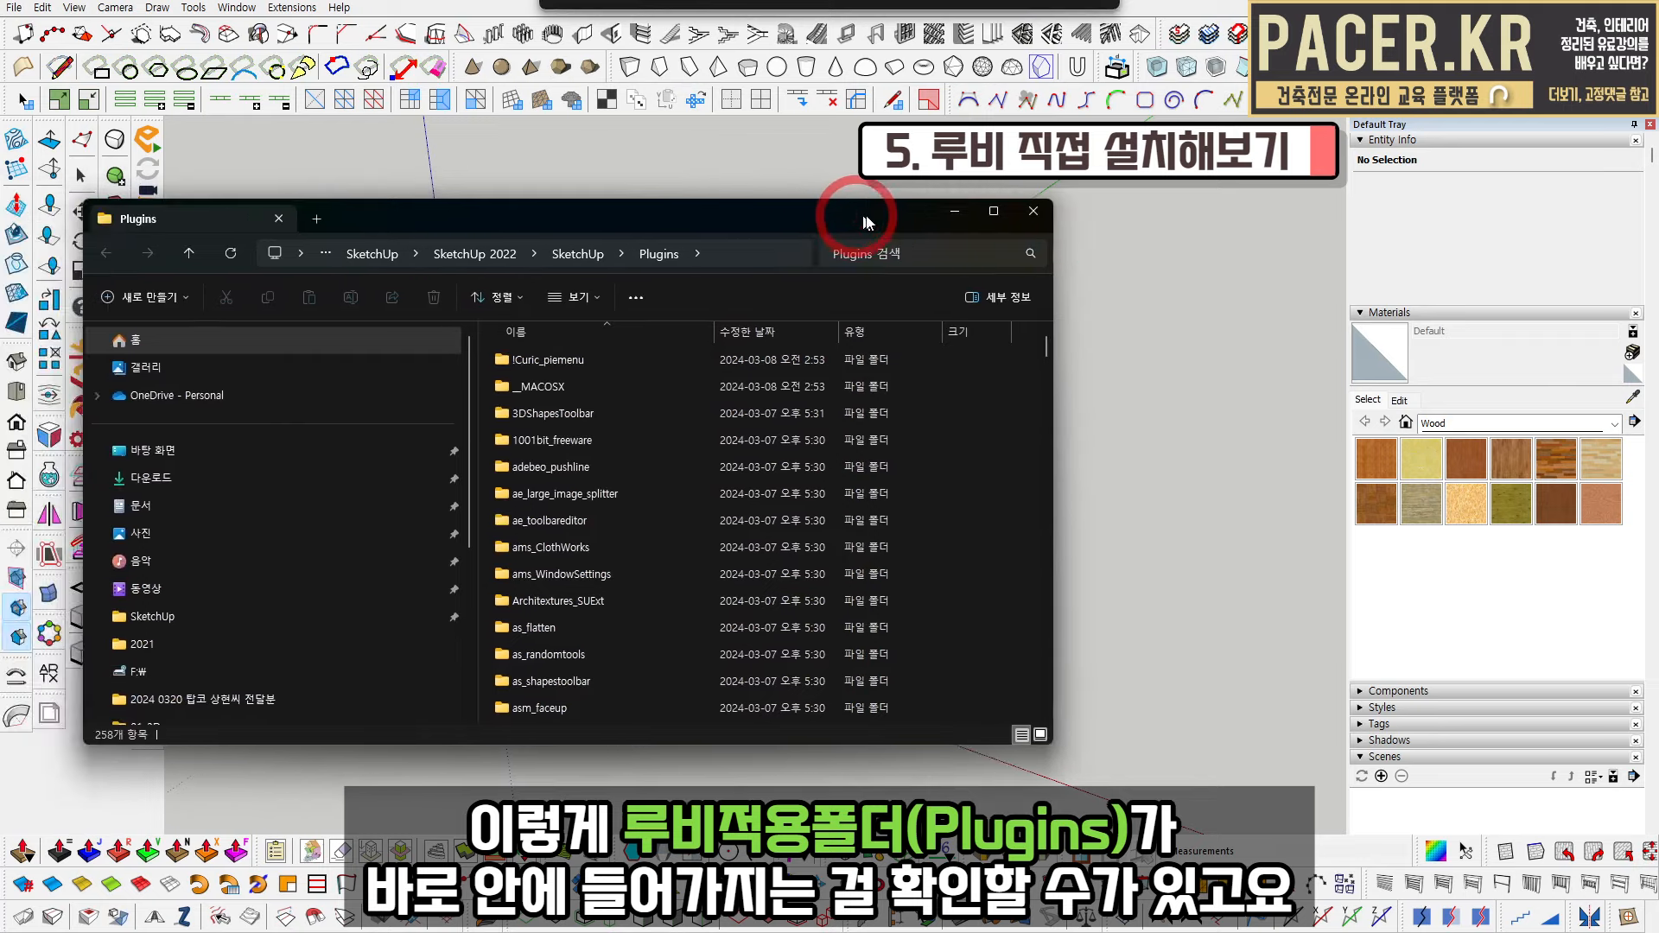
{"action": "left_click", "coordinate": [873, 253]}
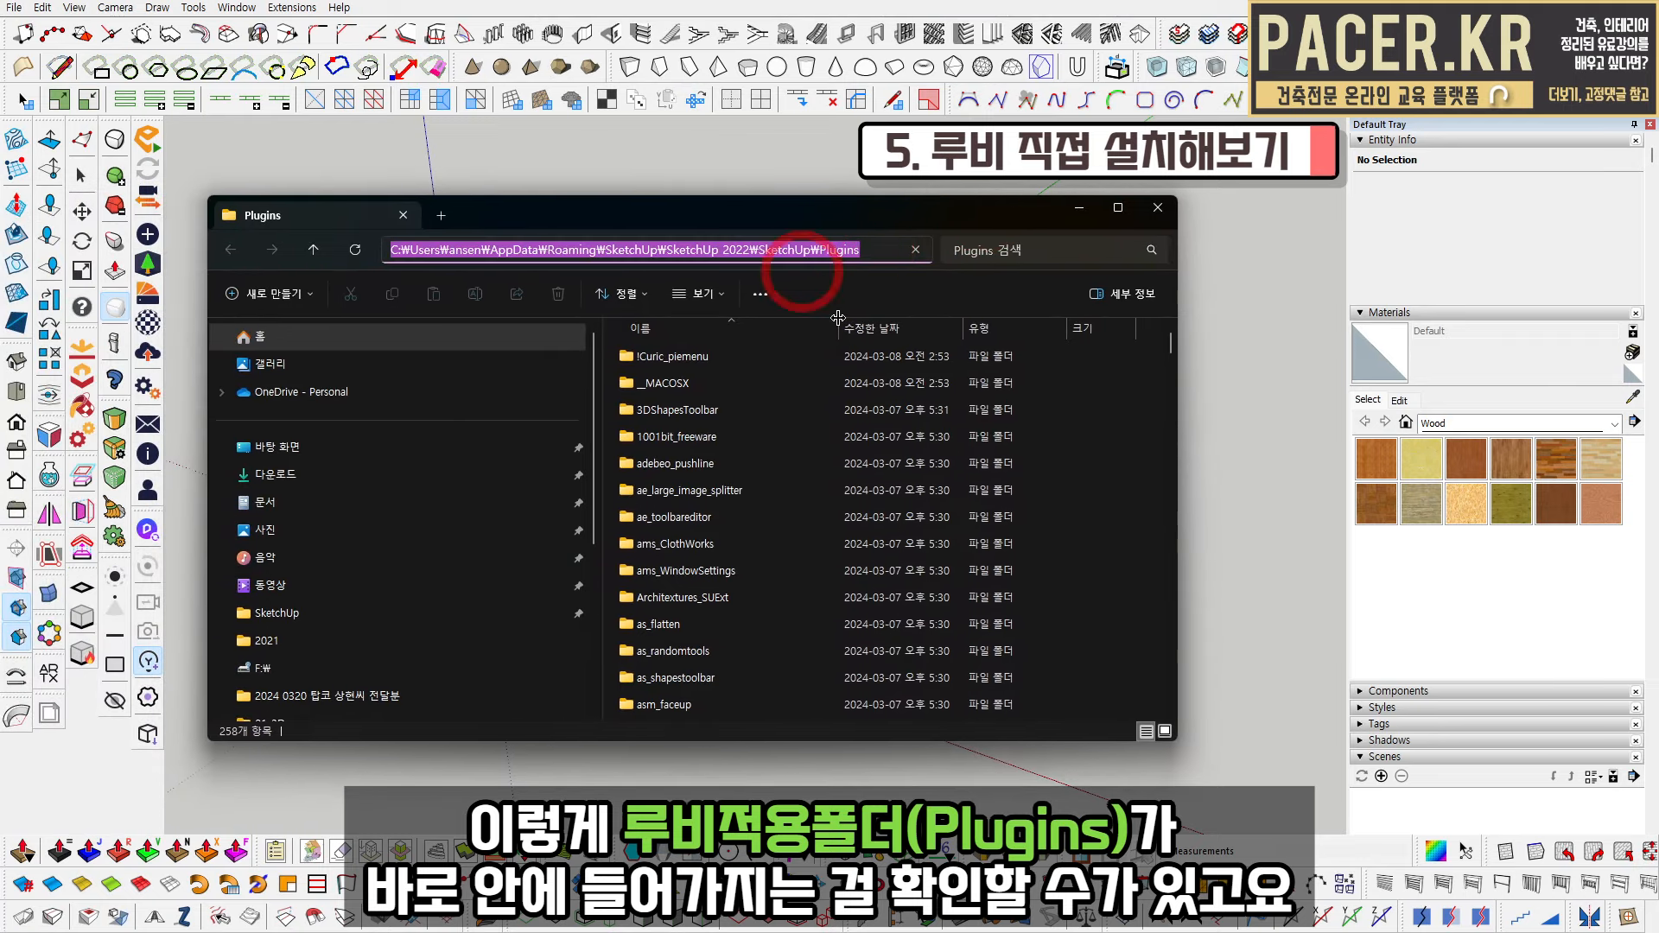
Place the Plugins window beside the Rubytoolbar folder, try to transfer its contents, cancel, and move the Rubytoolbar window away
{"action": "left_click_drag", "start_coordinate": [714, 219], "coordinate": [1171, 199]}
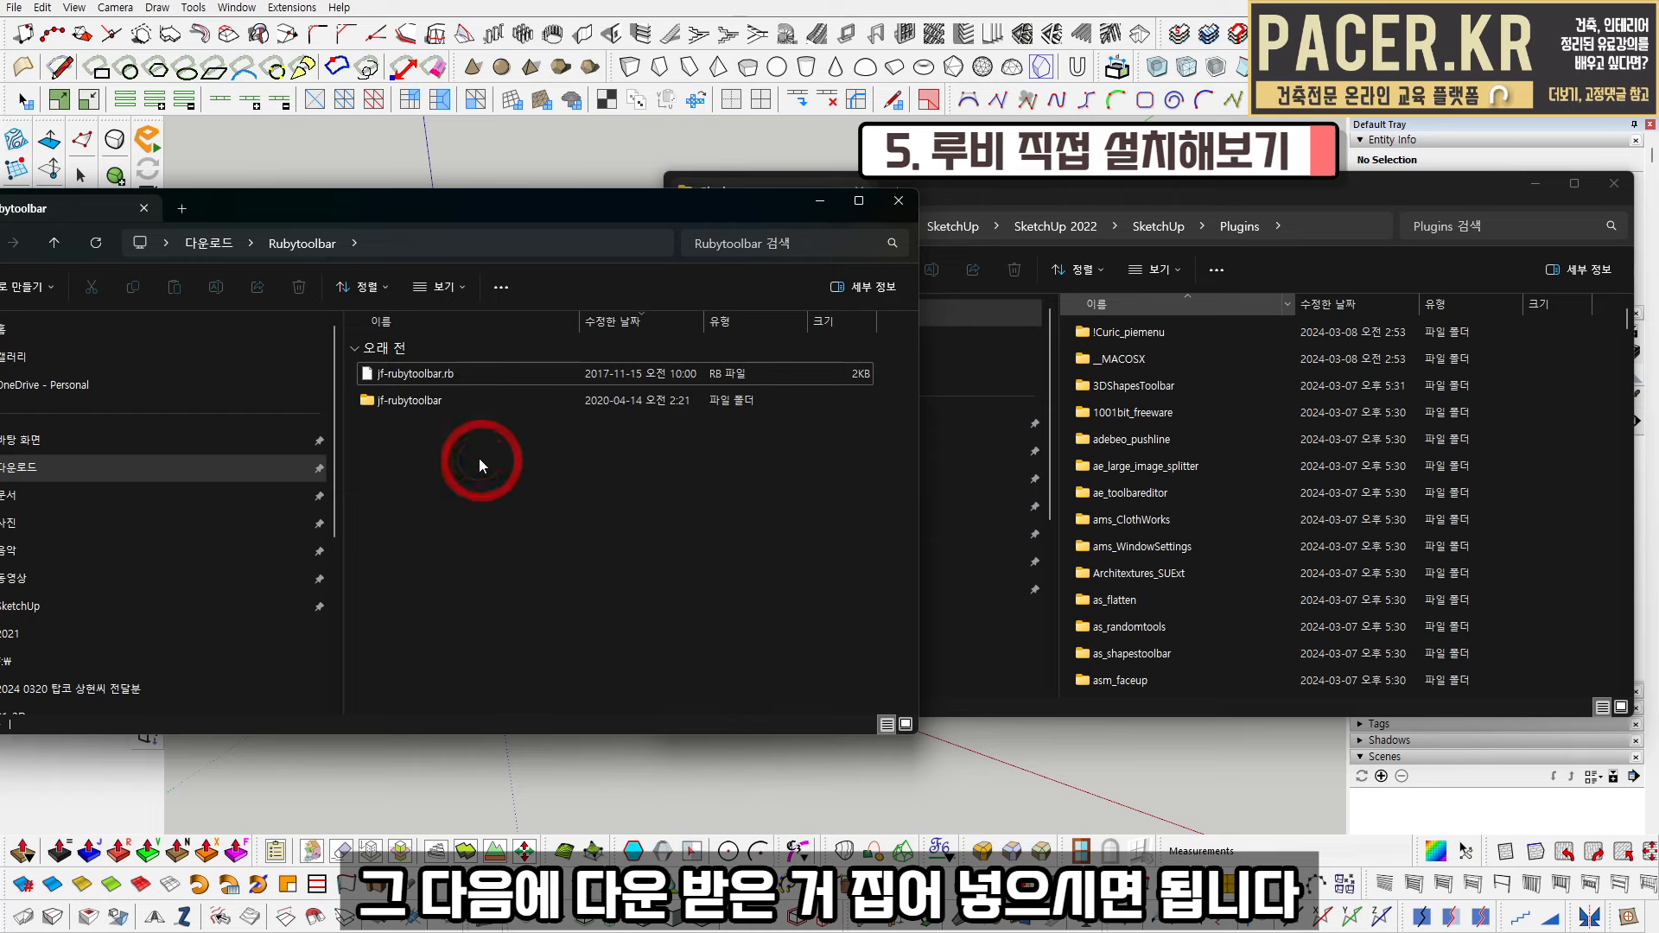
{"action": "left_click_drag", "start_coordinate": [432, 375], "coordinate": [385, 439]}
{"action": "key", "text": "Escape"}
{"action": "left_click_drag", "start_coordinate": [577, 212], "coordinate": [0, 259]}
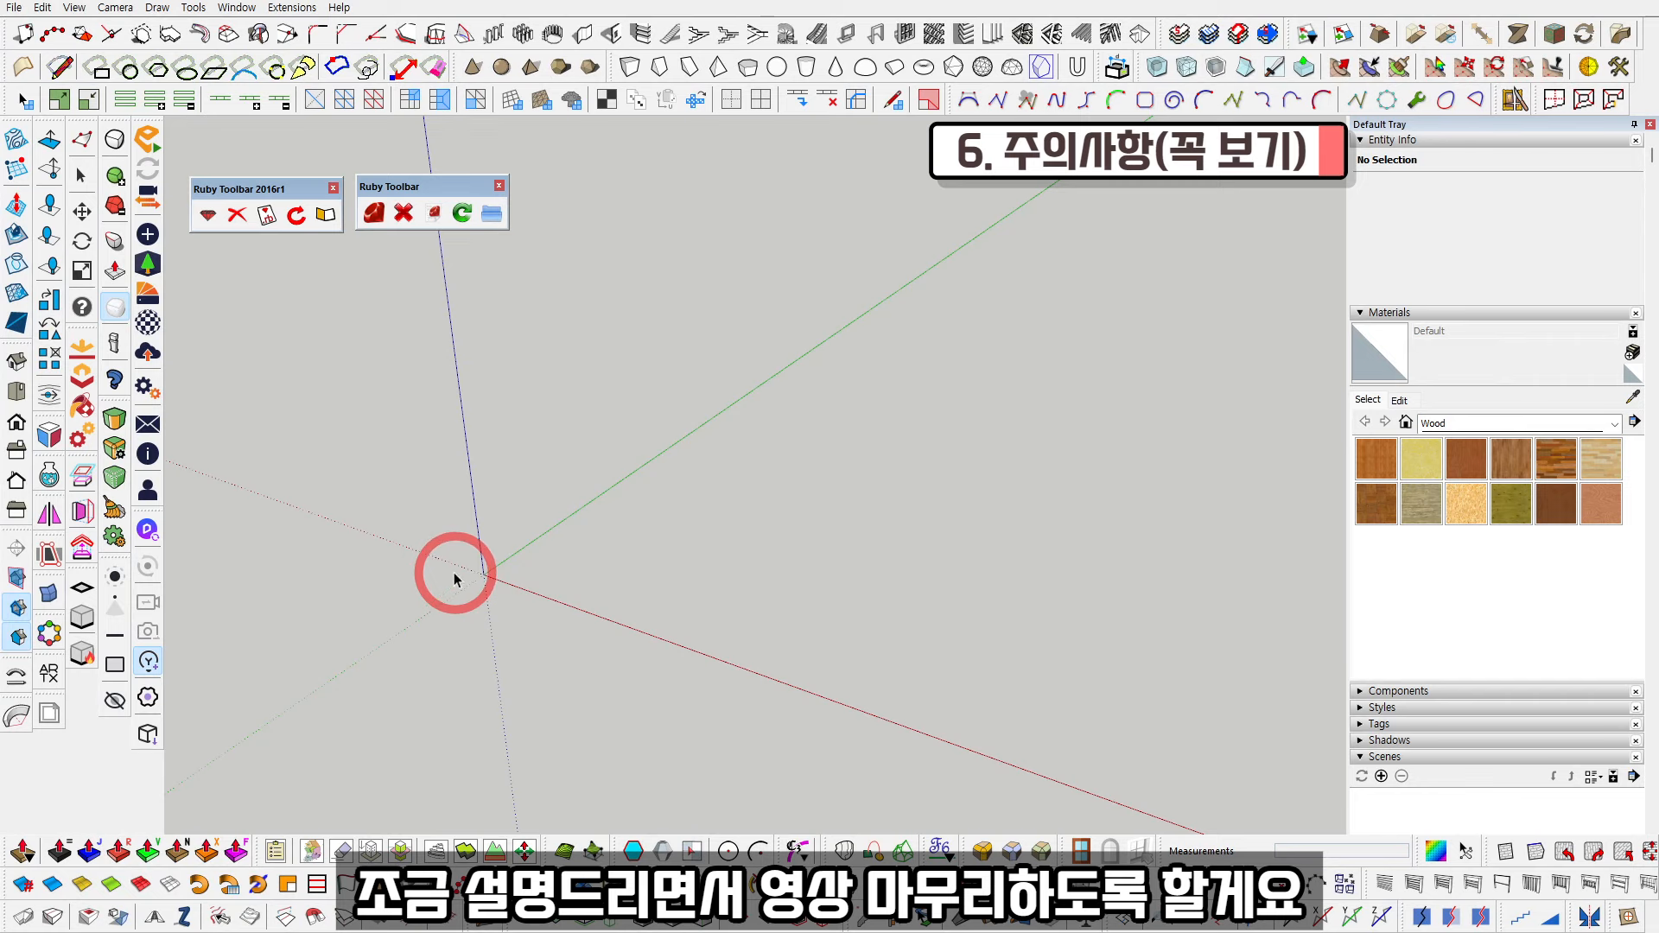
Examine the signature status of extensions in the Extension Manager, and view the Extension Warehouse's featured extensions before closing the Warehouse
{"action": "left_click", "coordinate": [294, 9]}
{"action": "left_click", "coordinate": [403, 46]}
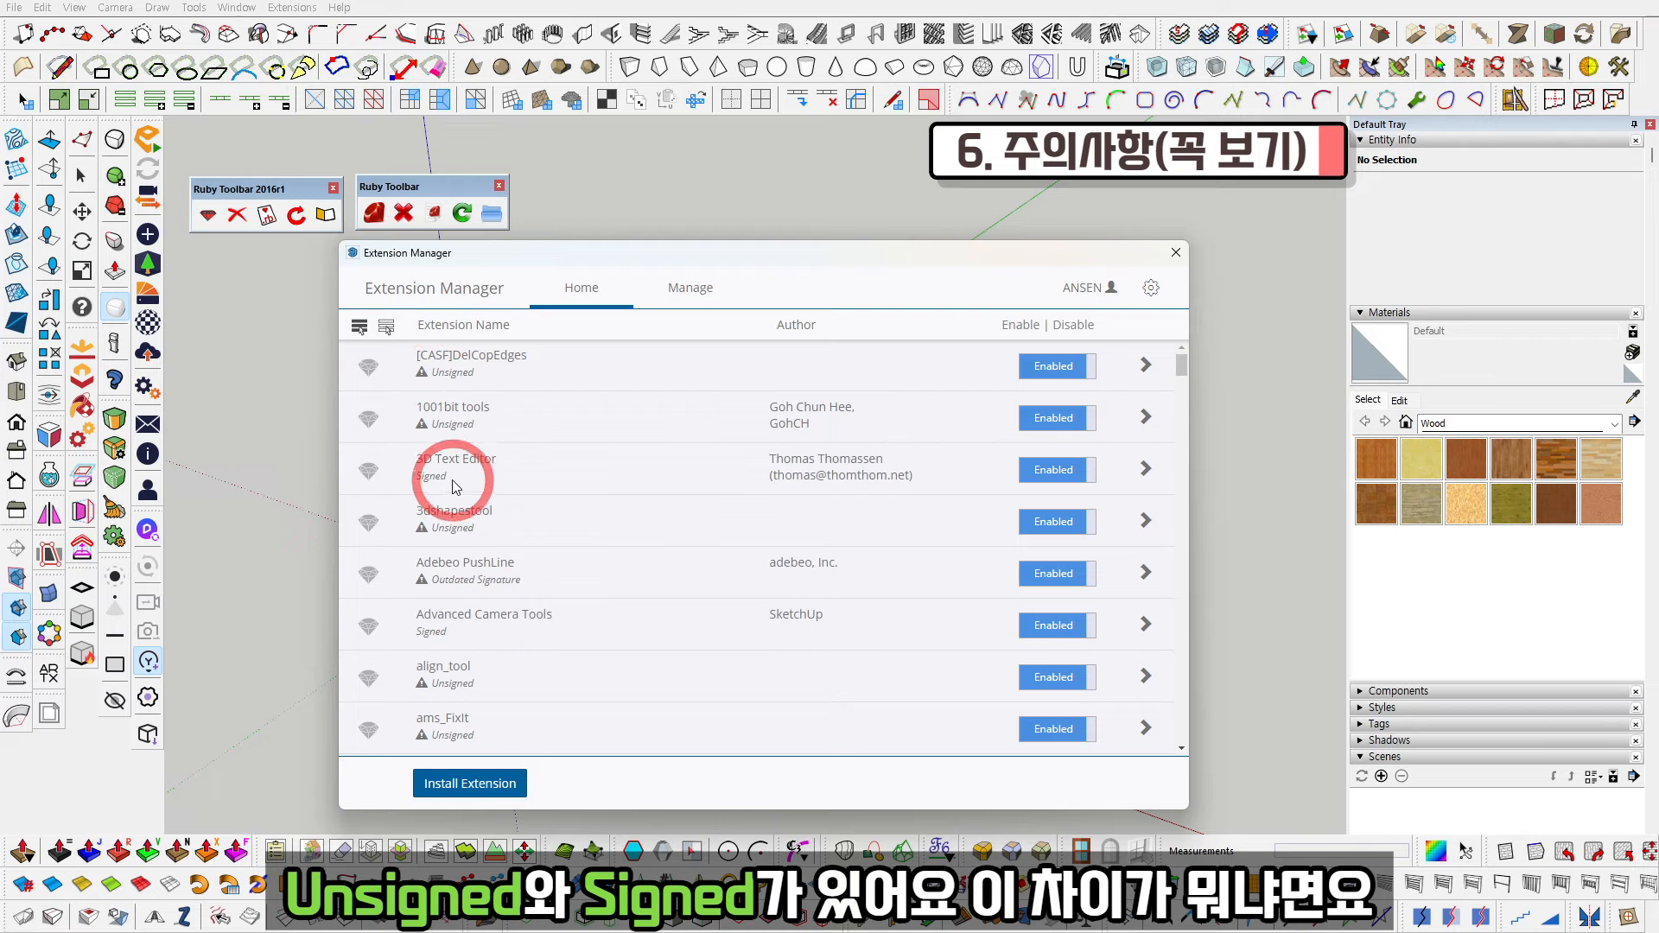
{"action": "left_click", "coordinate": [292, 7]}
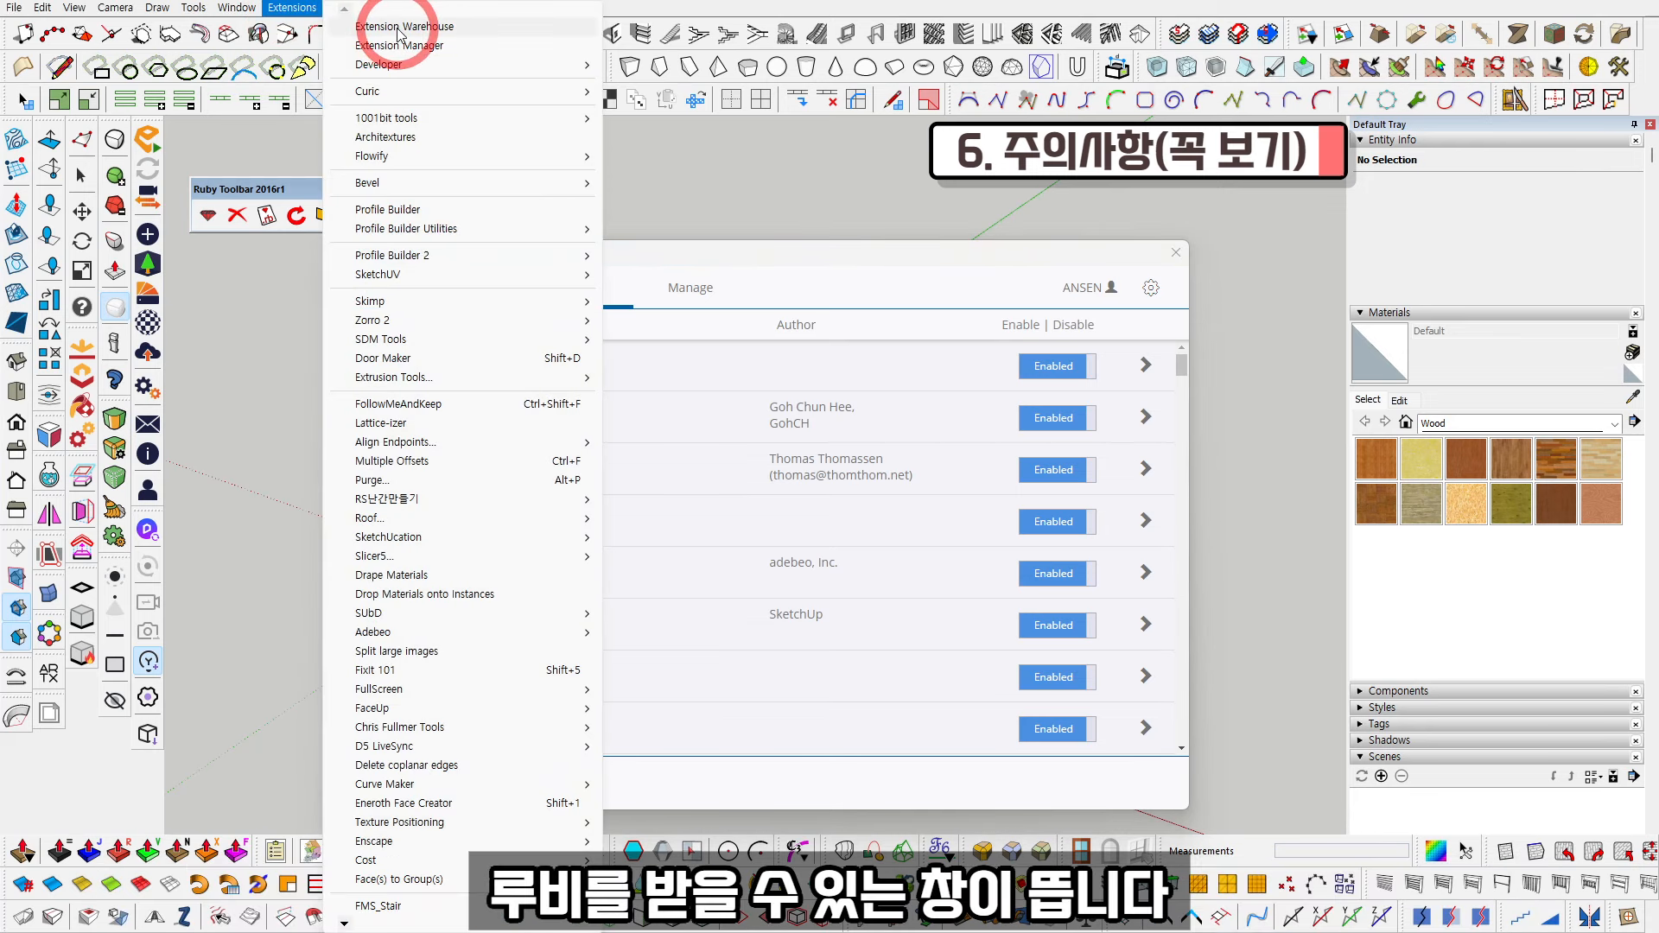
{"action": "left_click", "coordinate": [398, 33]}
{"action": "left_click_drag", "start_coordinate": [672, 150], "coordinate": [483, 177]}
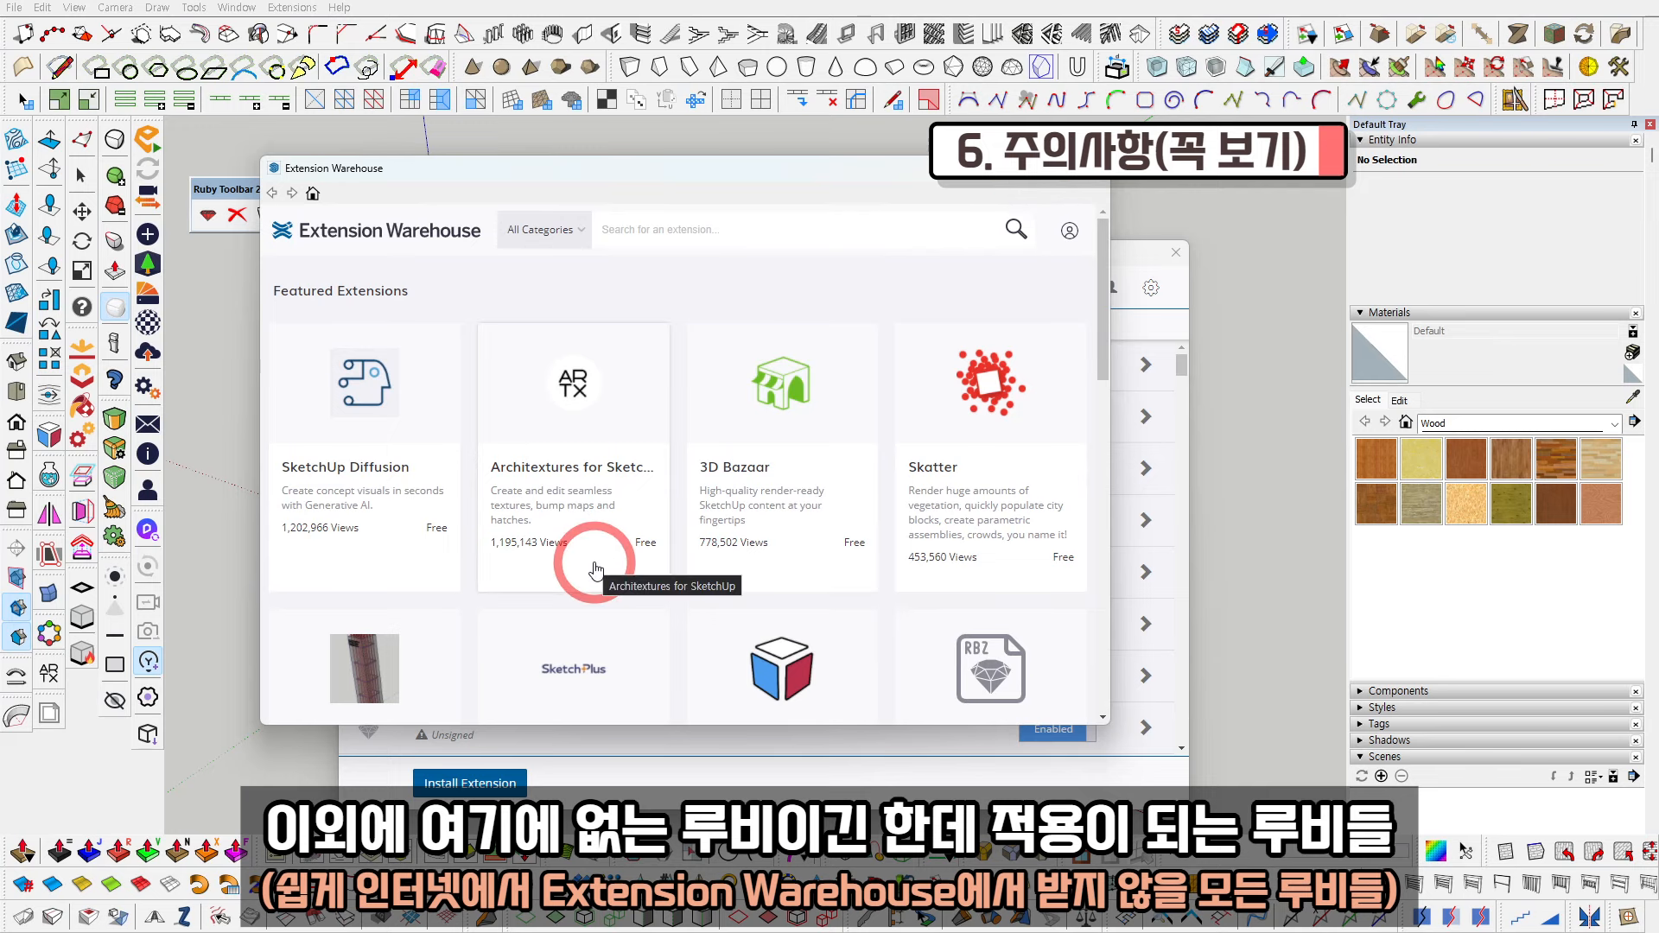
{"action": "left_click", "coordinate": [1070, 230]}
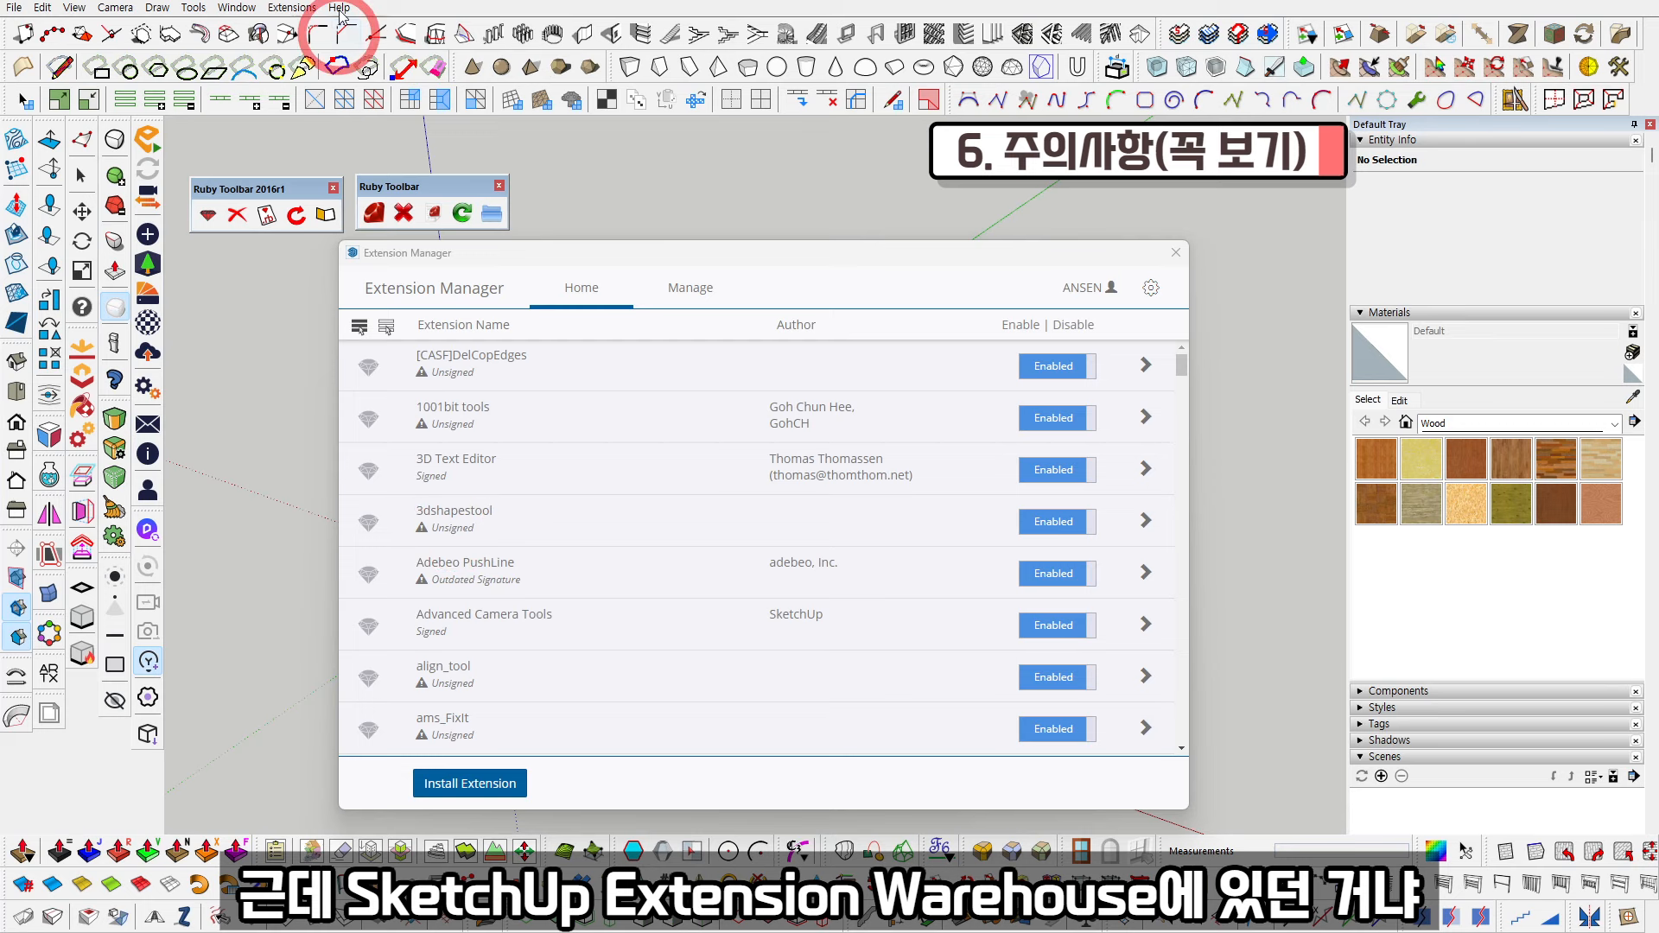
{"action": "left_click", "coordinate": [294, 8]}
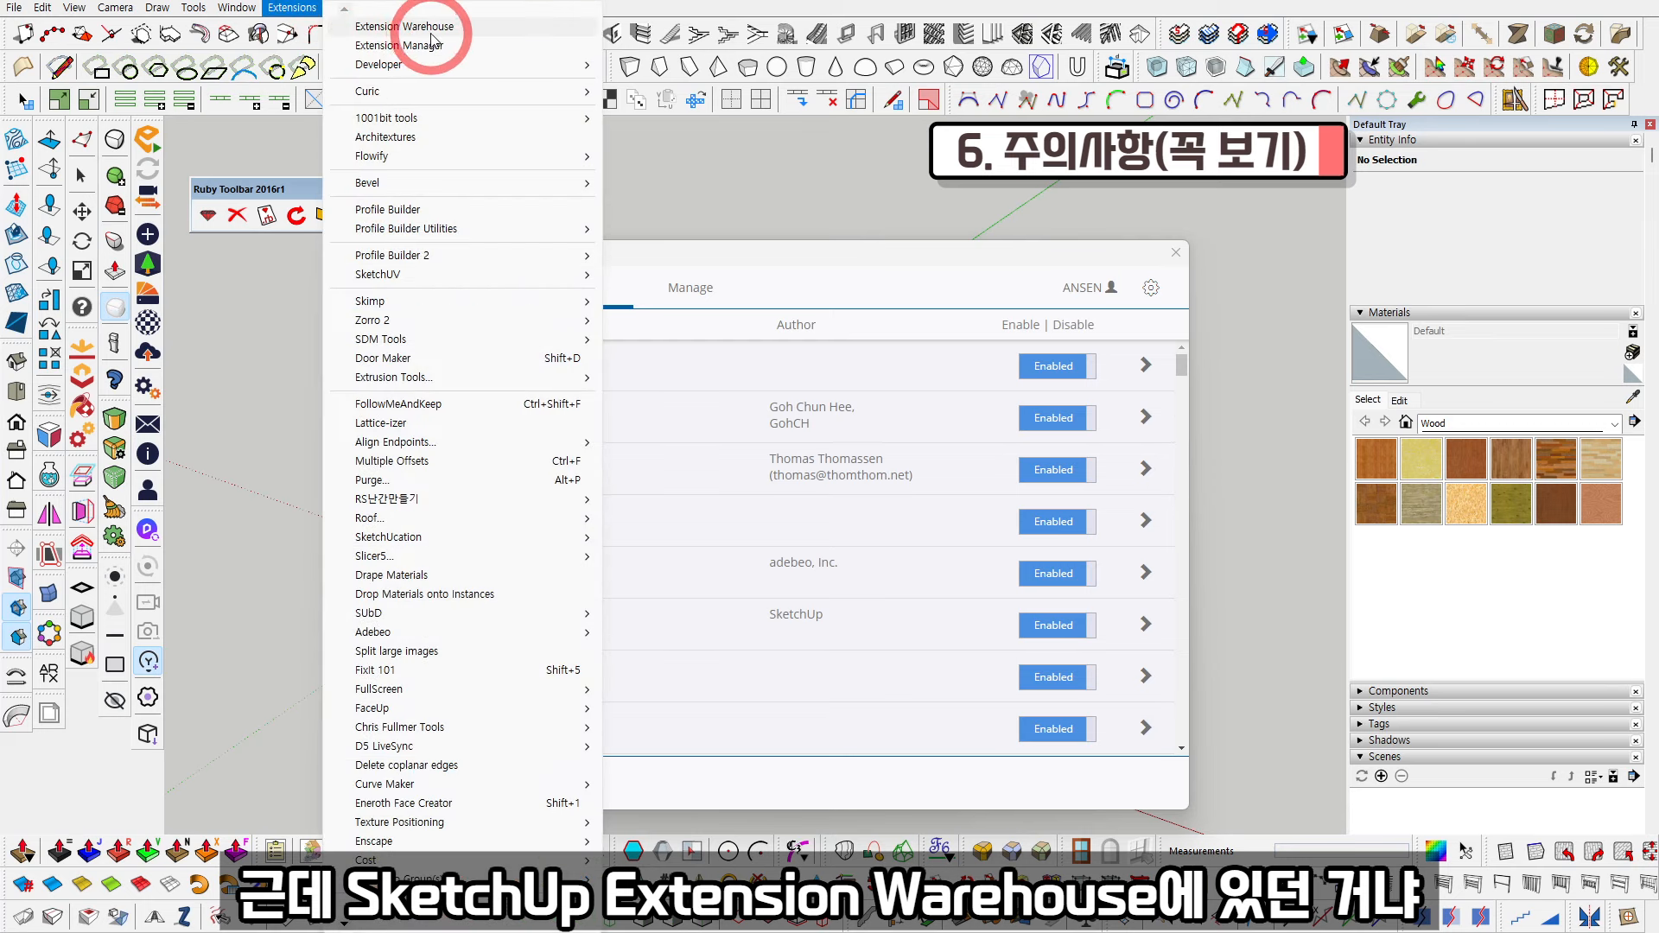
{"action": "left_click", "coordinate": [661, 13]}
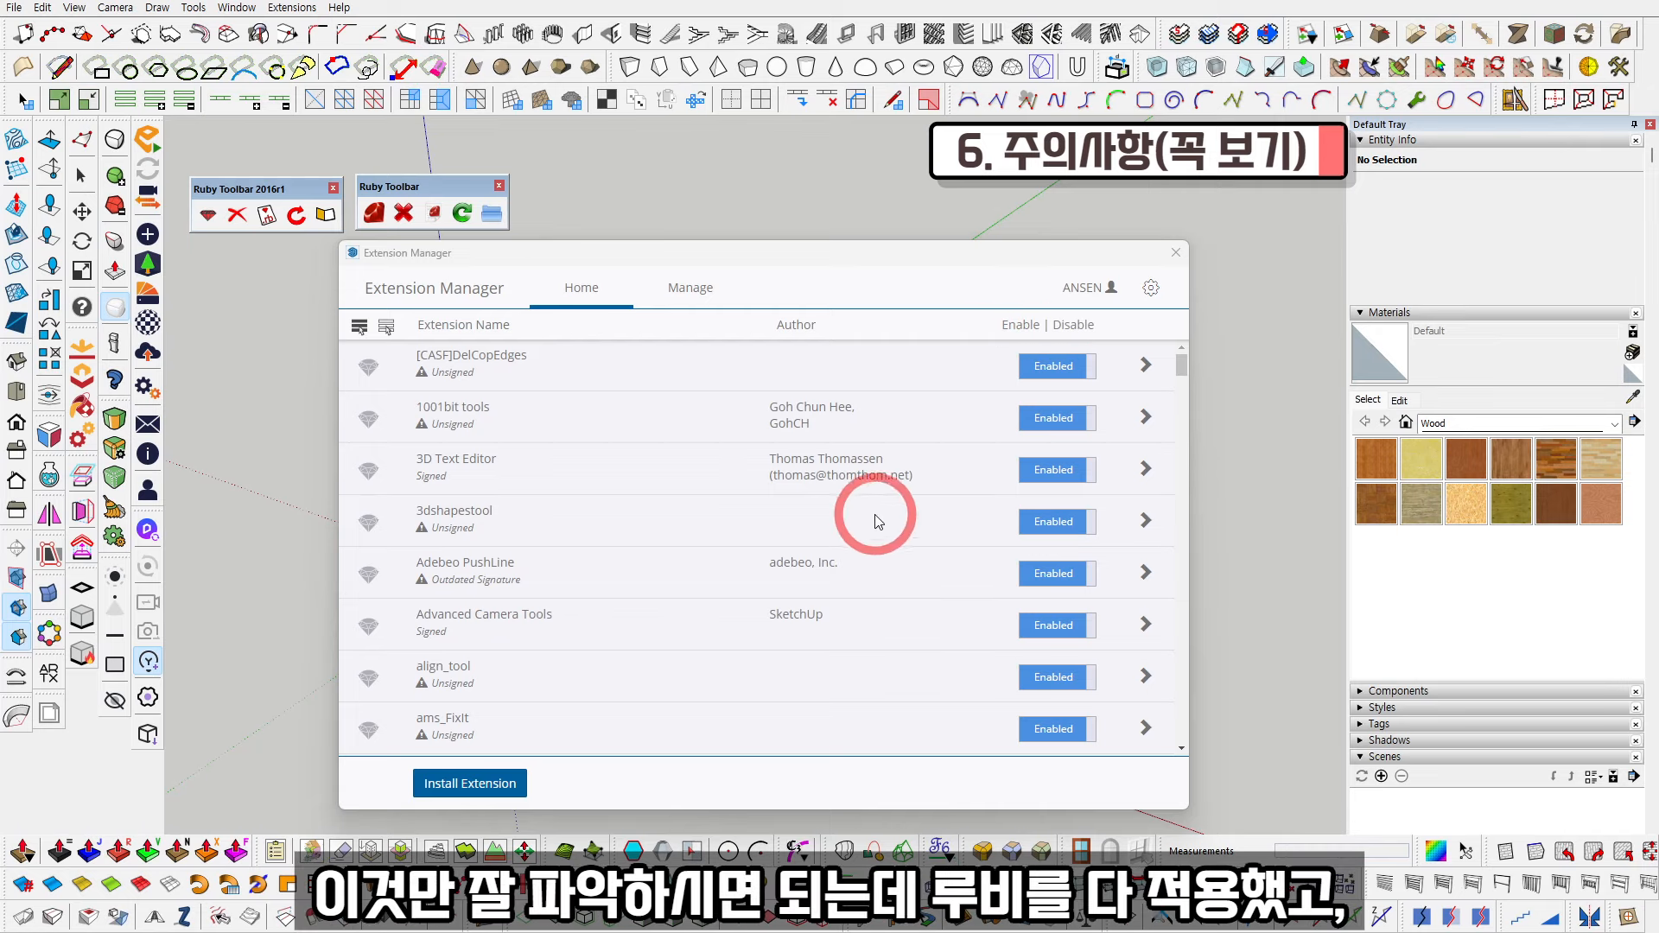
{"action": "scroll", "coordinate": [873, 518], "scroll_direction": "down", "scroll_amount": 5}
{"action": "scroll", "coordinate": [900, 519], "scroll_direction": "up", "scroll_amount": 5}
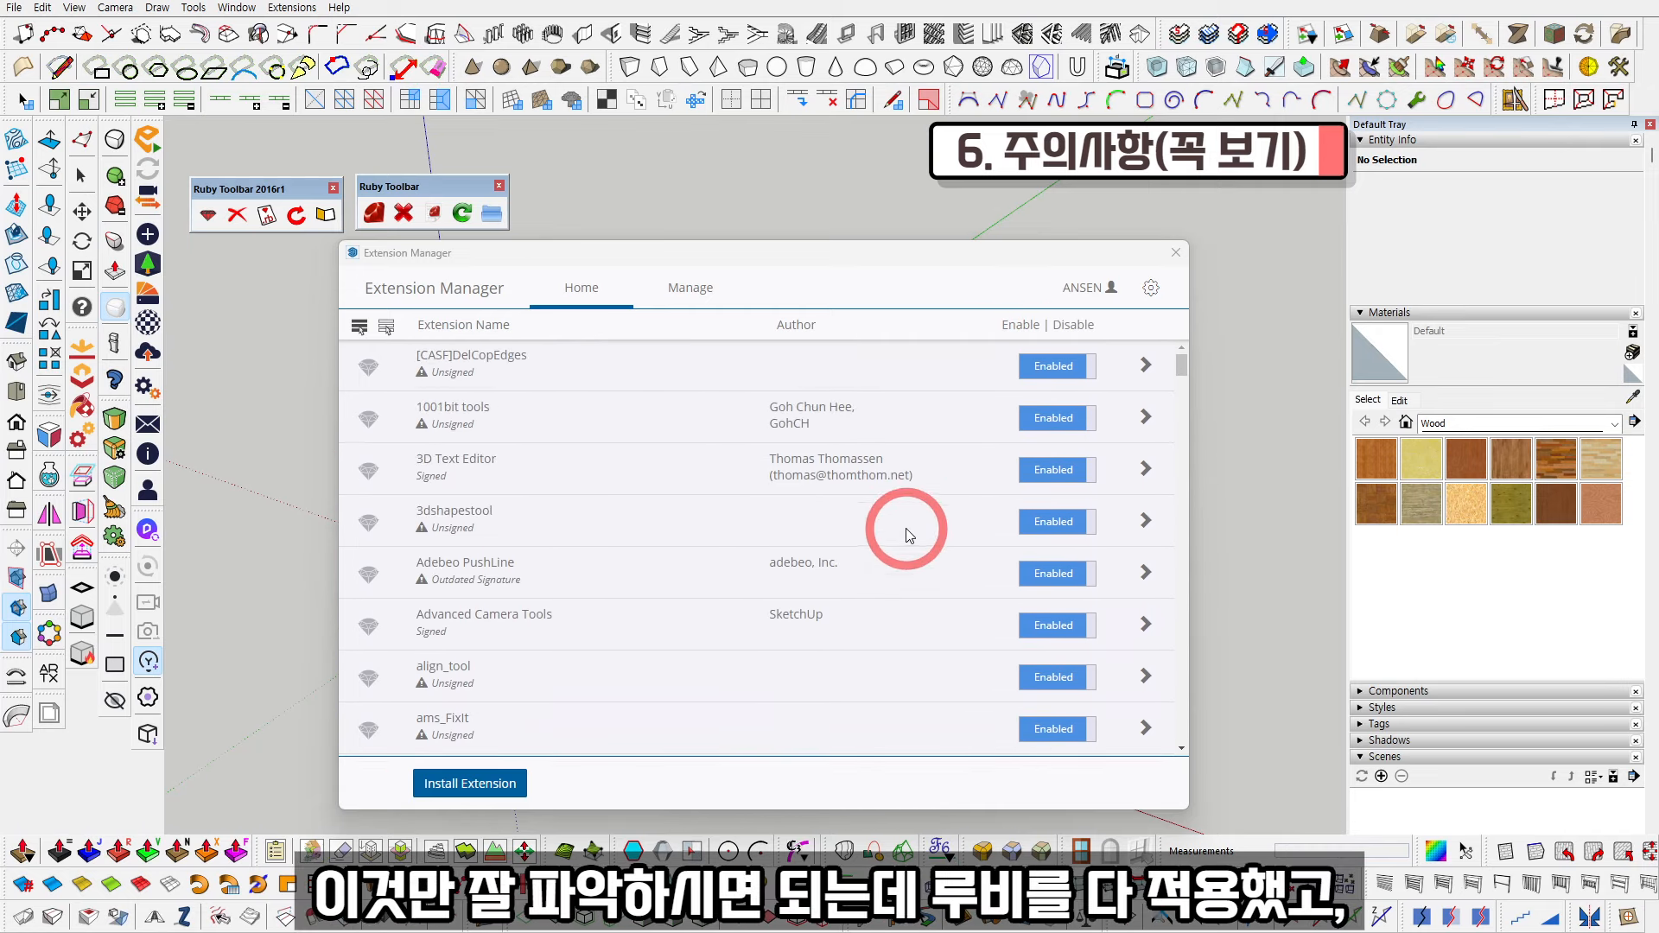
{"action": "left_click", "coordinate": [75, 7]}
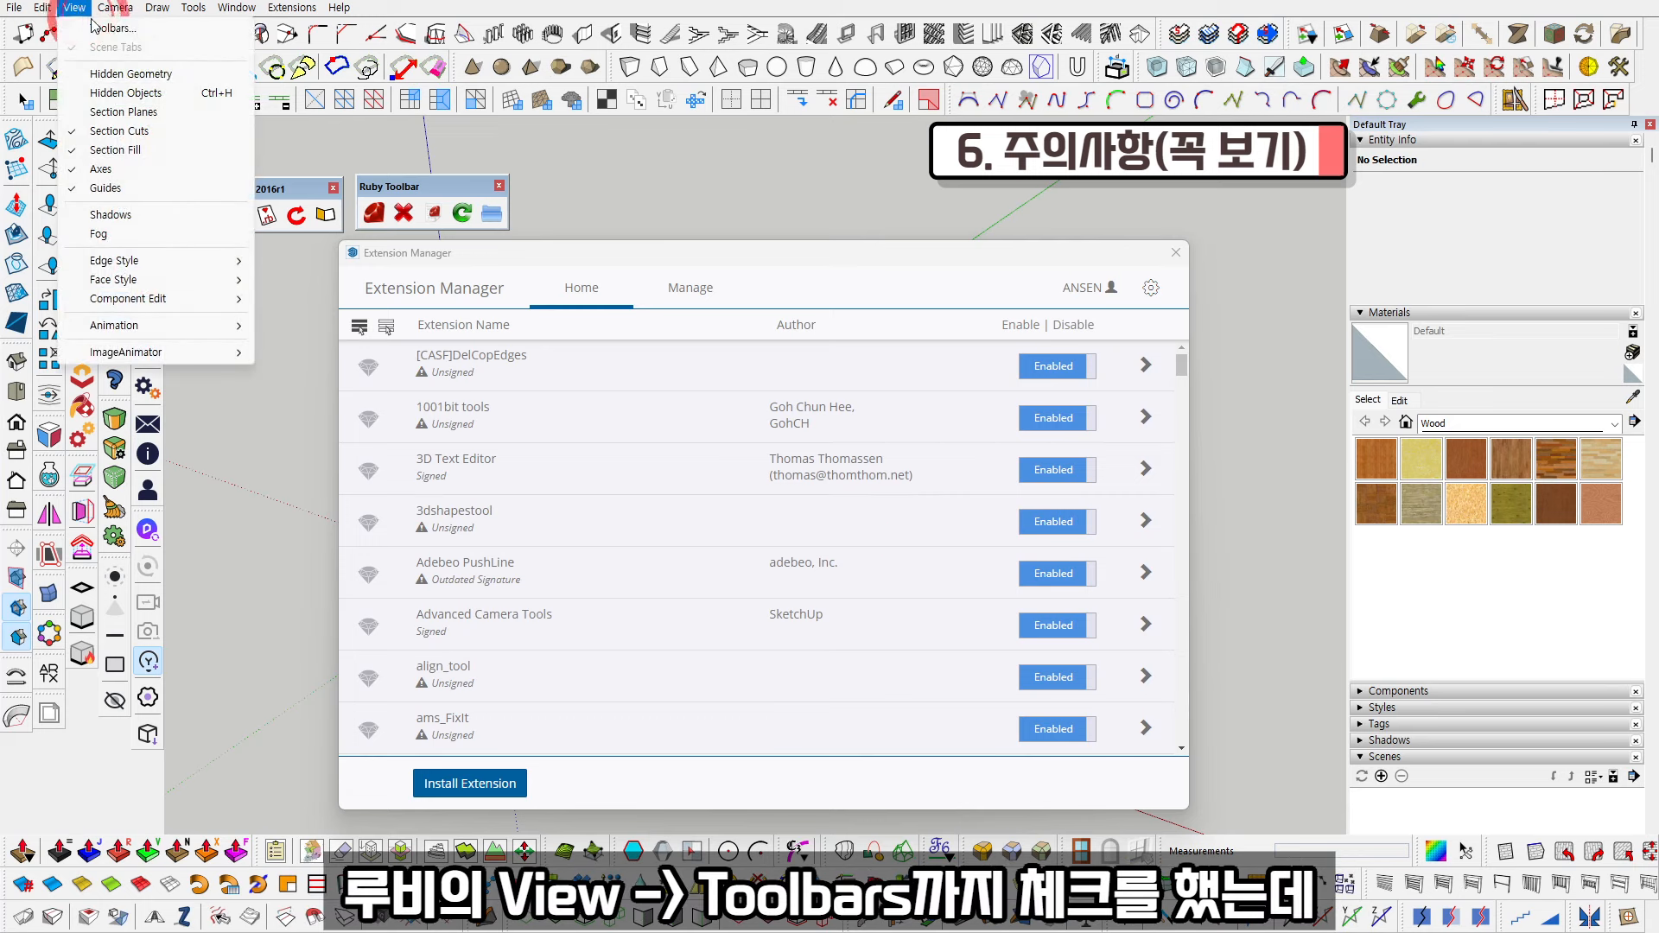
{"action": "left_click", "coordinate": [560, 243]}
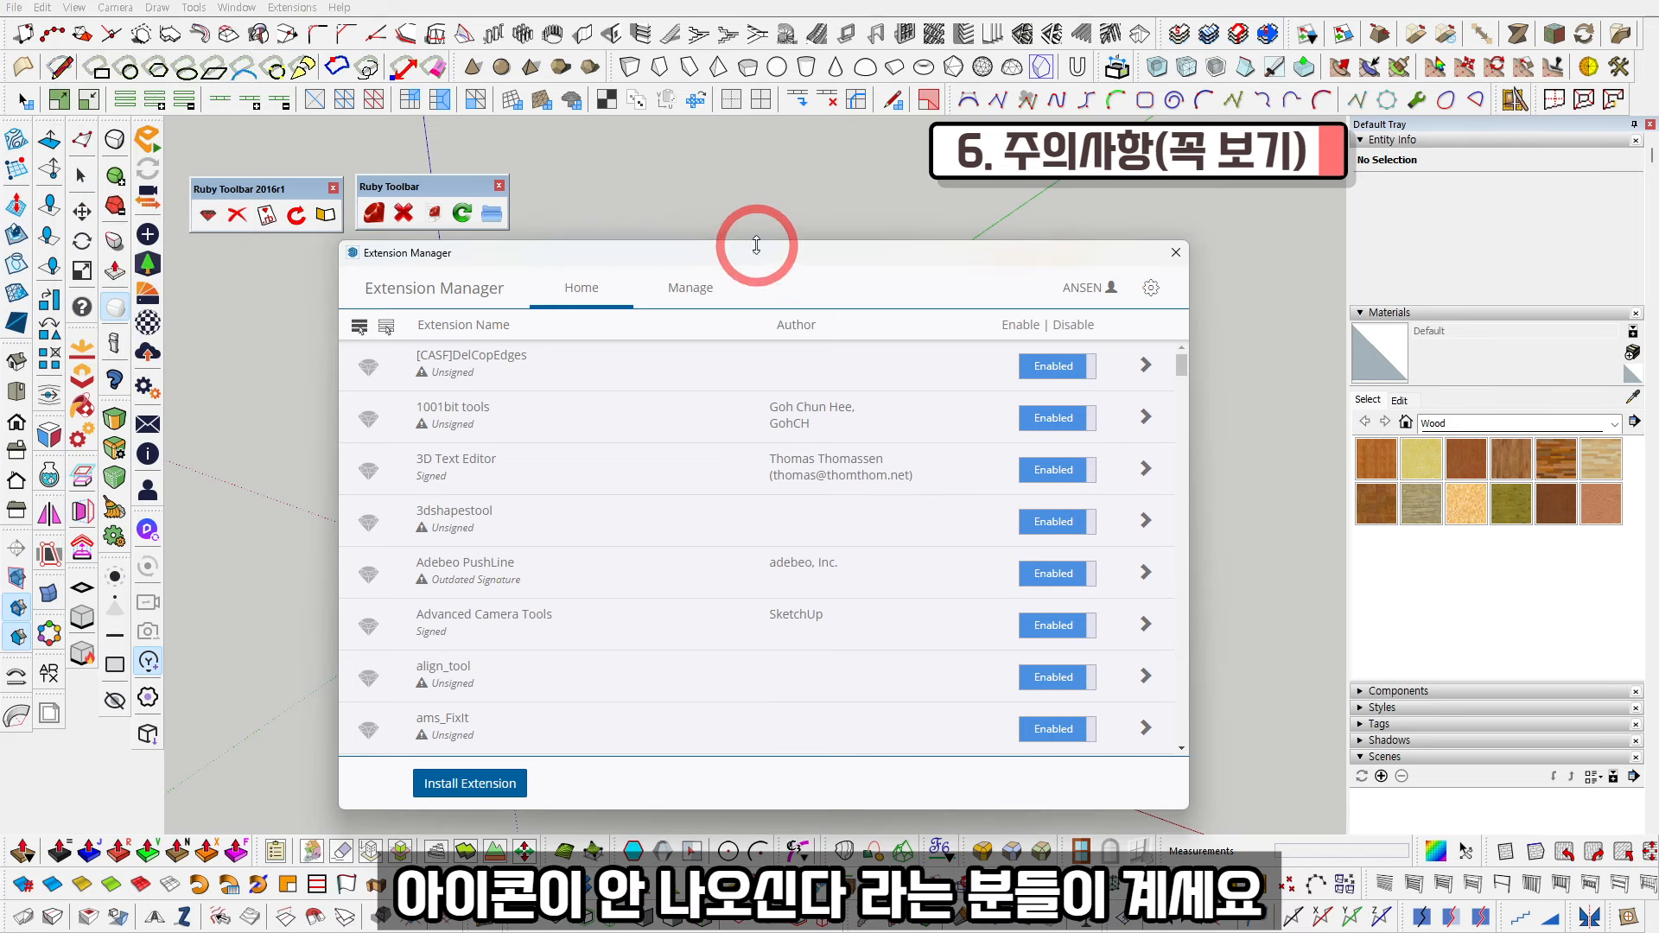
Check which extensions are enabled or disabled in the Extension Manager, enable the Ruby Toolbar extension, and apply the change
{"action": "left_click_drag", "start_coordinate": [755, 253], "coordinate": [745, 256]}
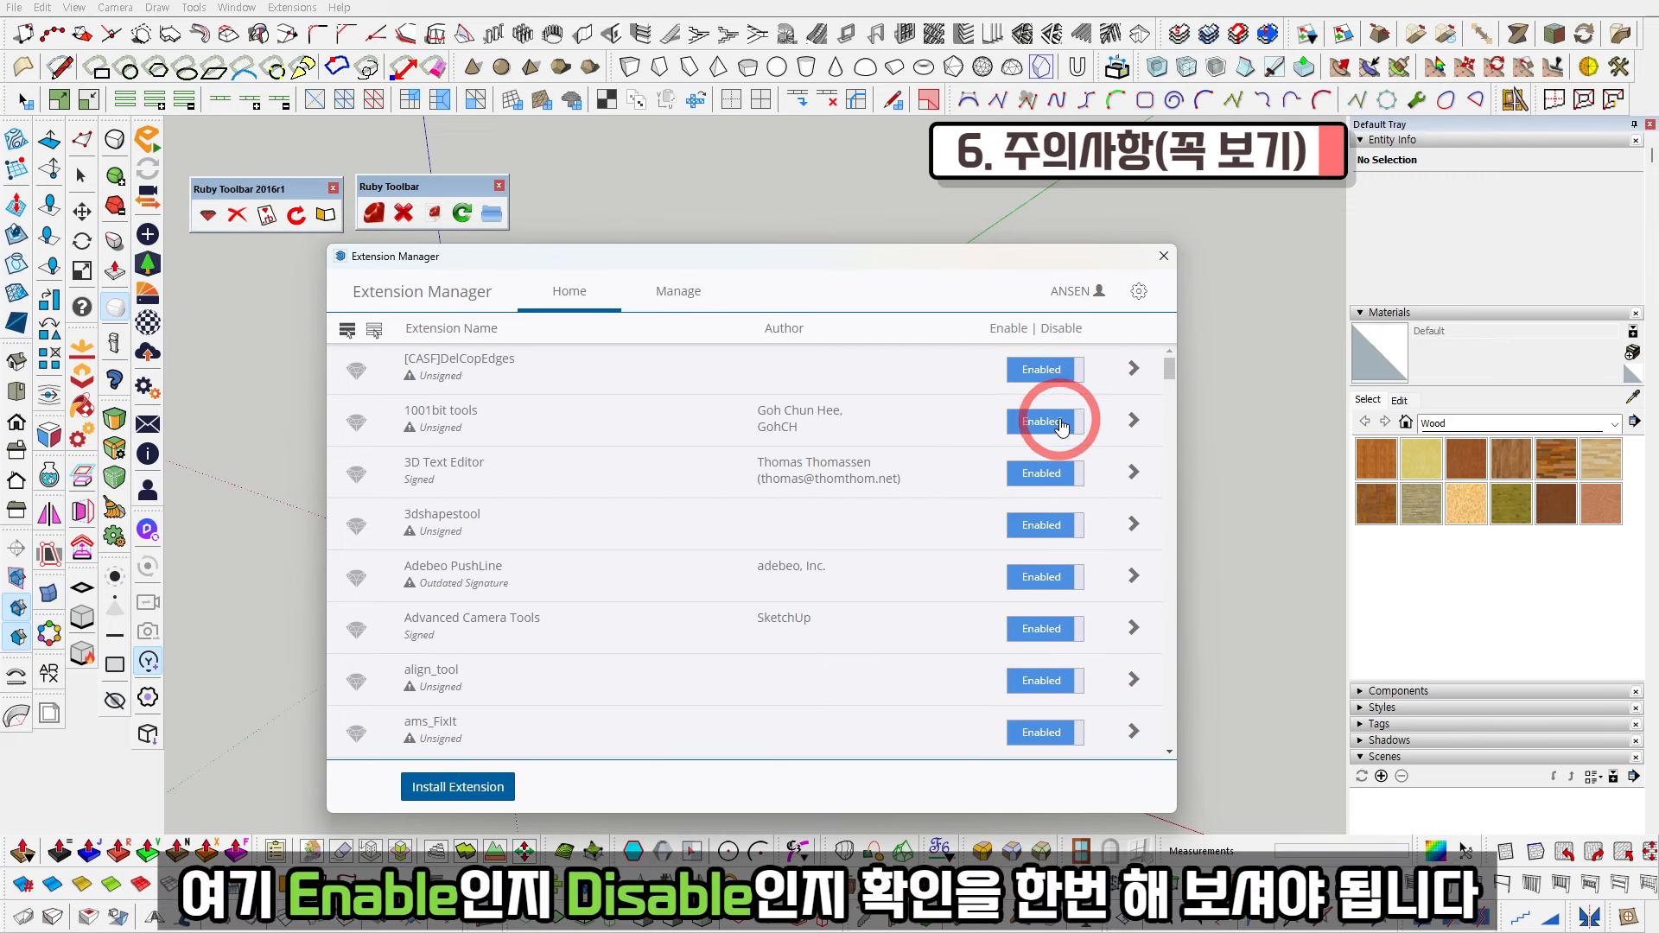
{"action": "scroll", "coordinate": [1070, 611], "scroll_direction": "down", "scroll_amount": 5}
{"action": "scroll", "coordinate": [1063, 608], "scroll_direction": "down", "scroll_amount": 15}
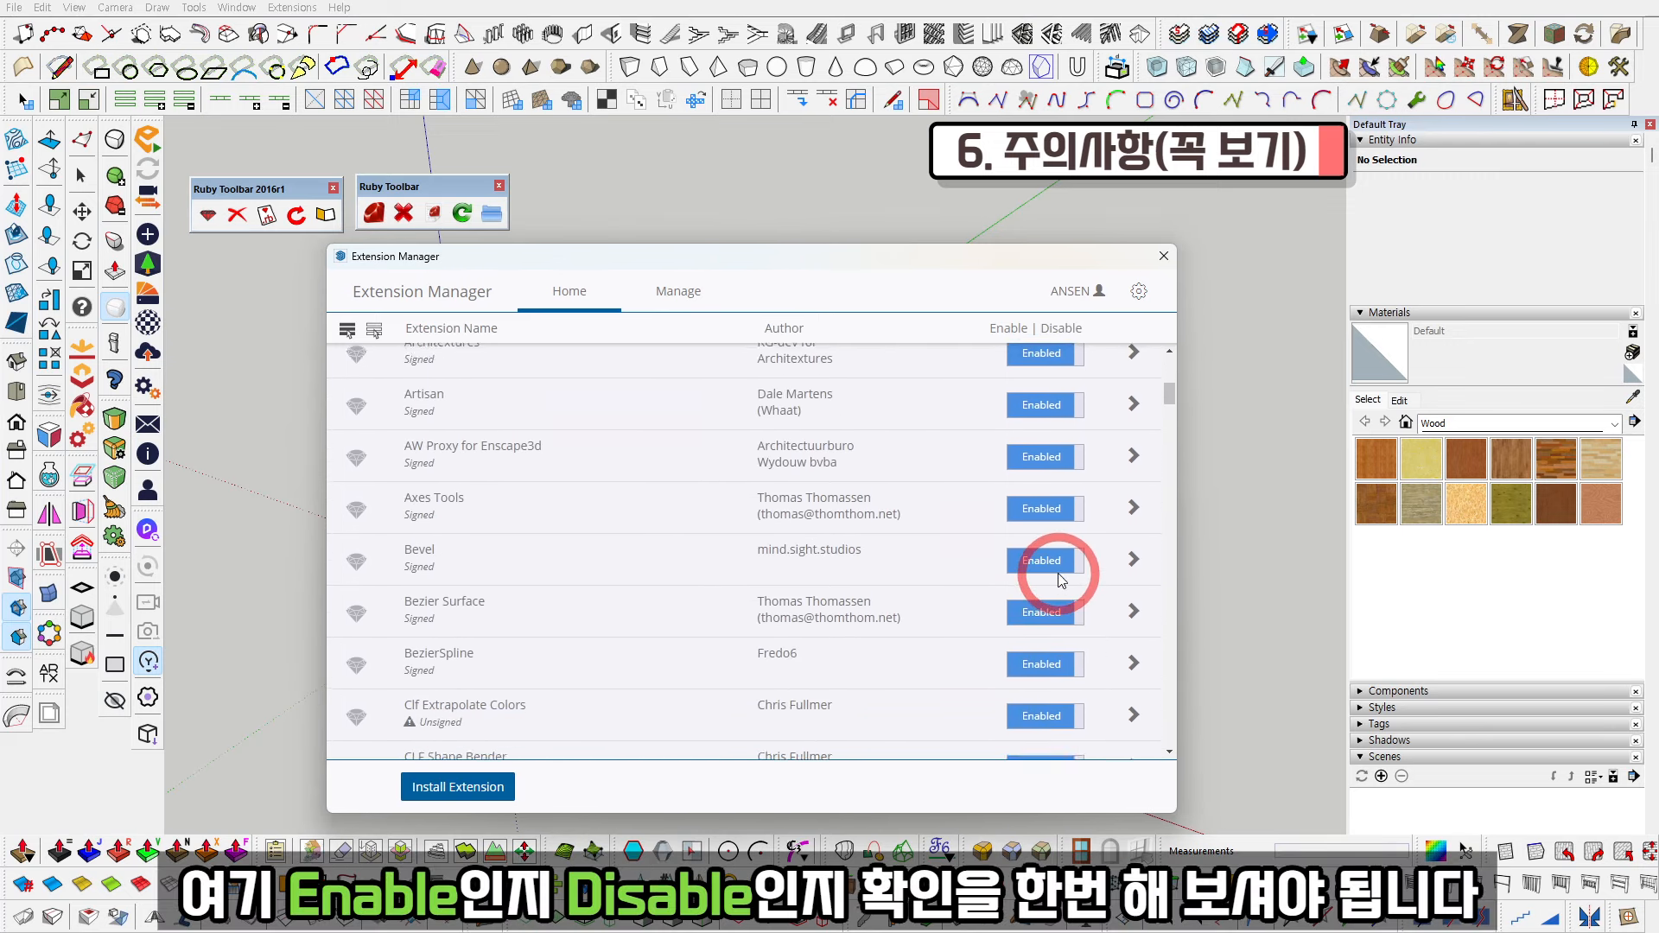
{"action": "scroll", "coordinate": [1068, 594], "scroll_direction": "down", "scroll_amount": 20}
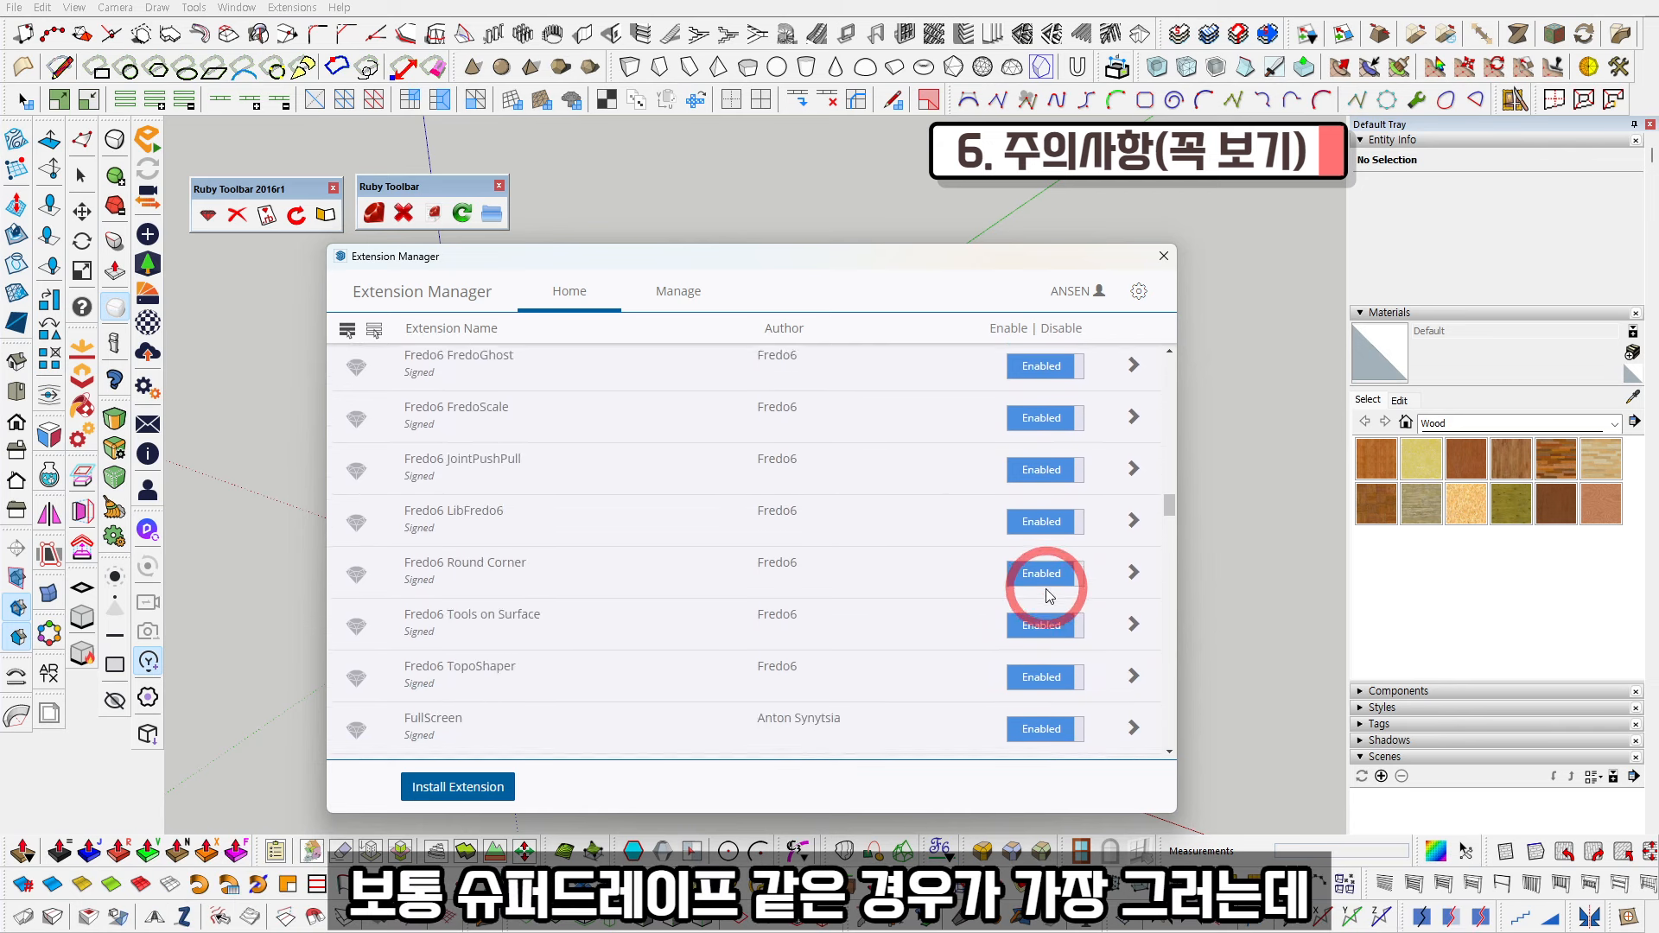
{"action": "scroll", "coordinate": [1048, 596], "scroll_direction": "up", "scroll_amount": 3}
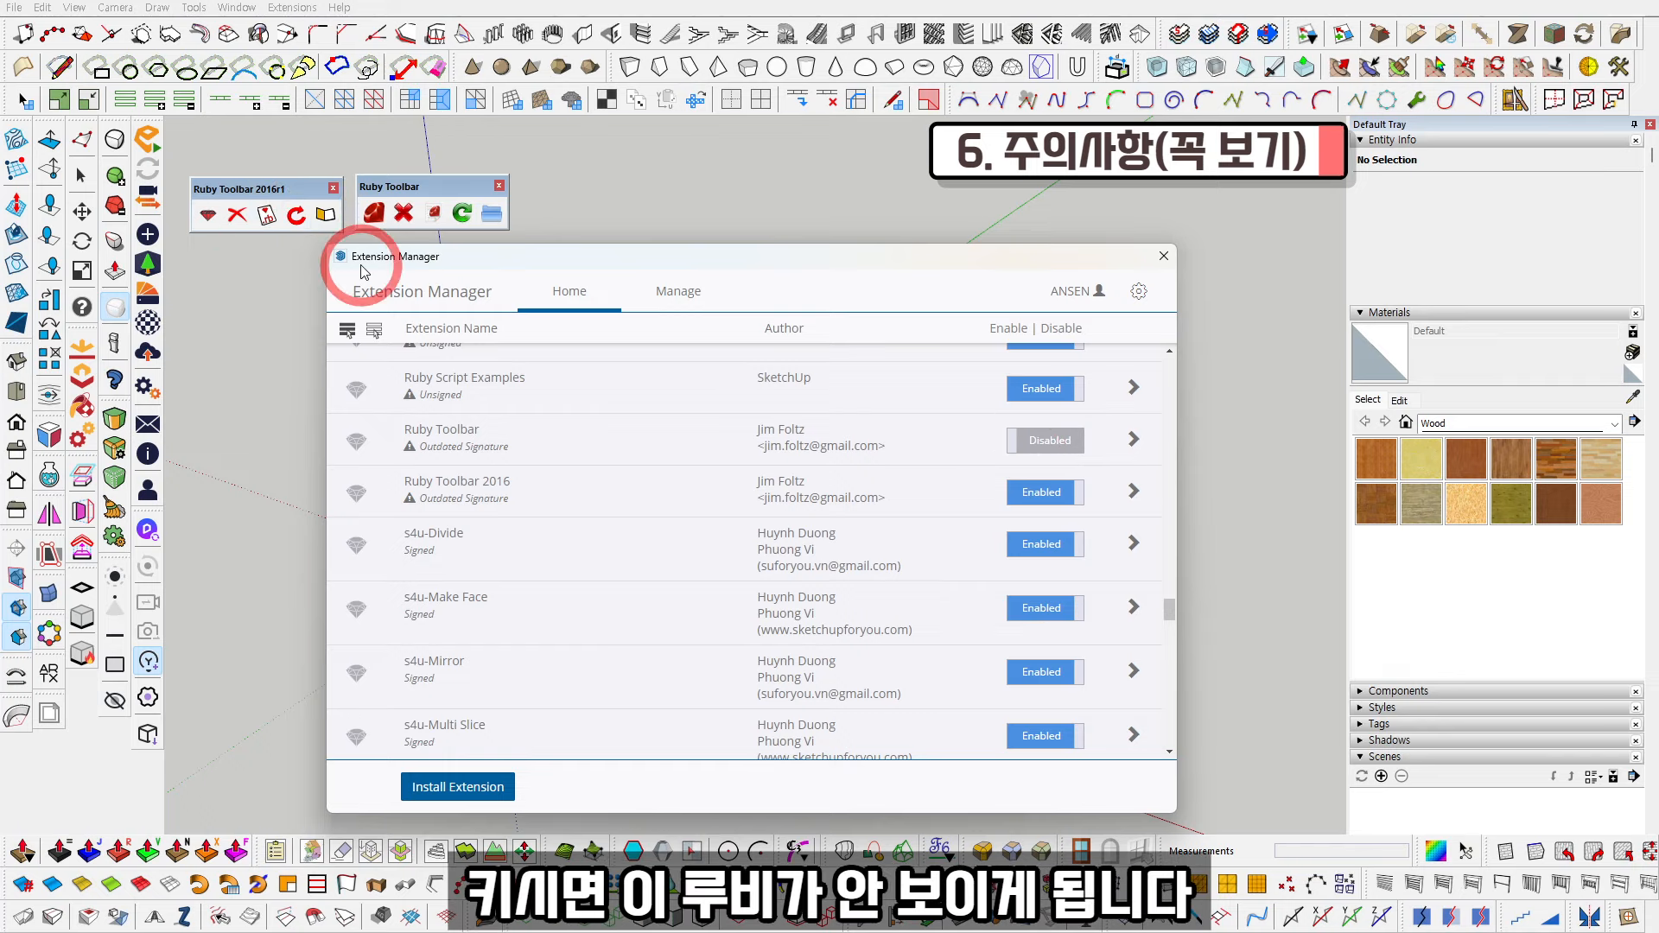
{"action": "left_click", "coordinate": [1029, 442]}
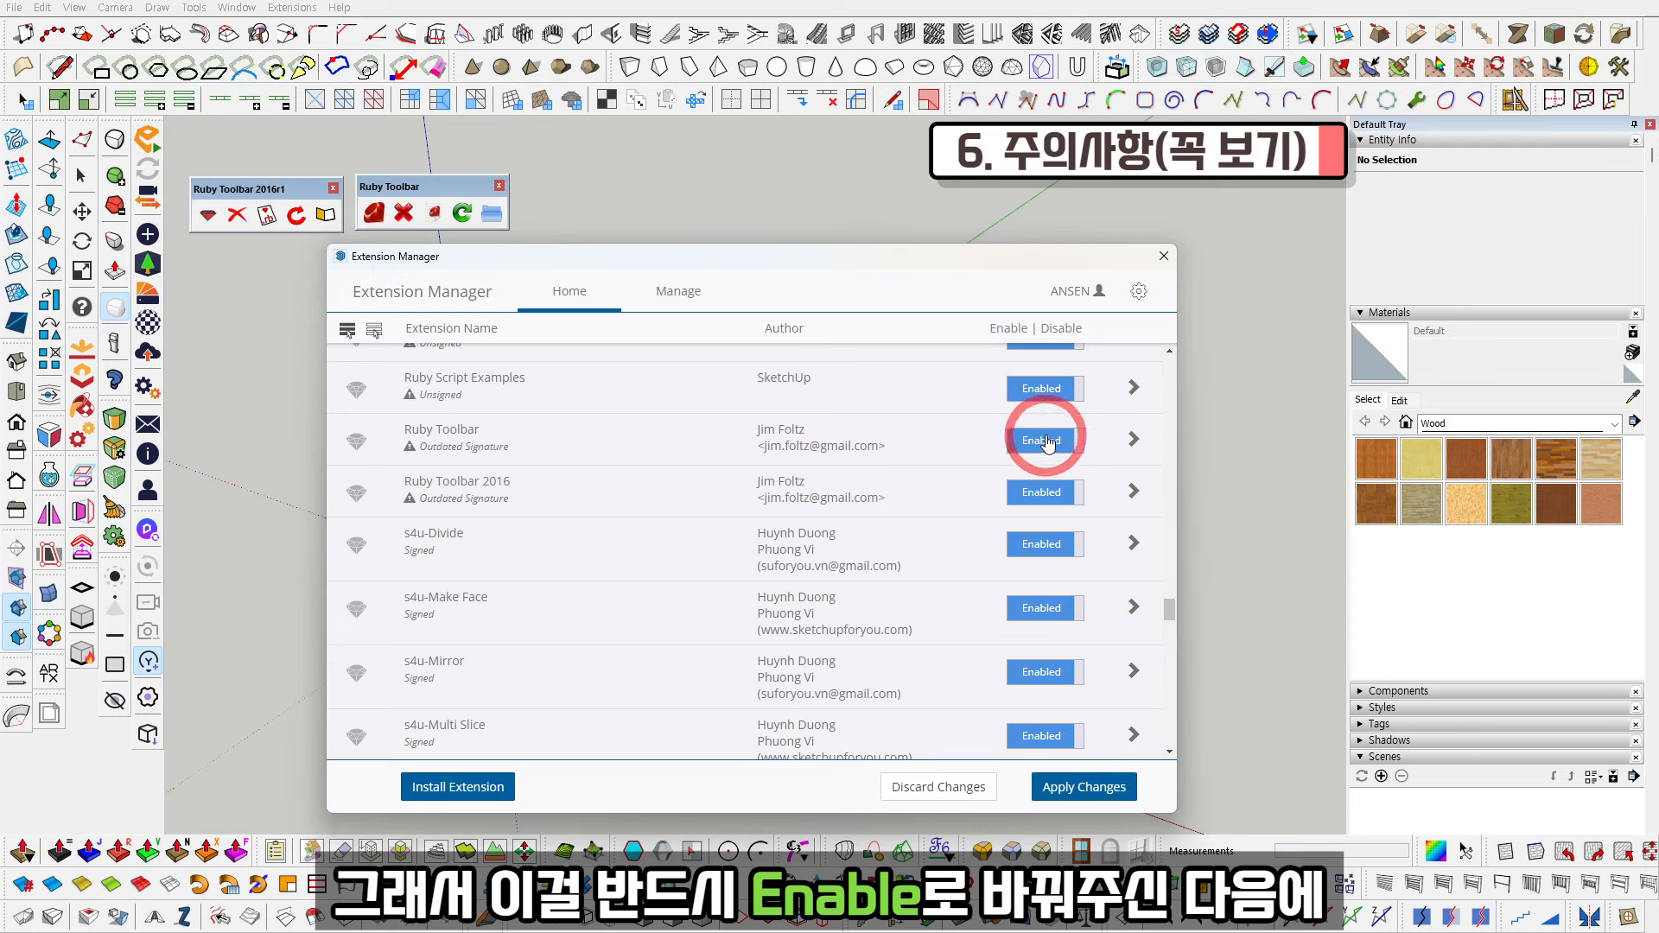
{"action": "left_click", "coordinate": [1092, 793]}
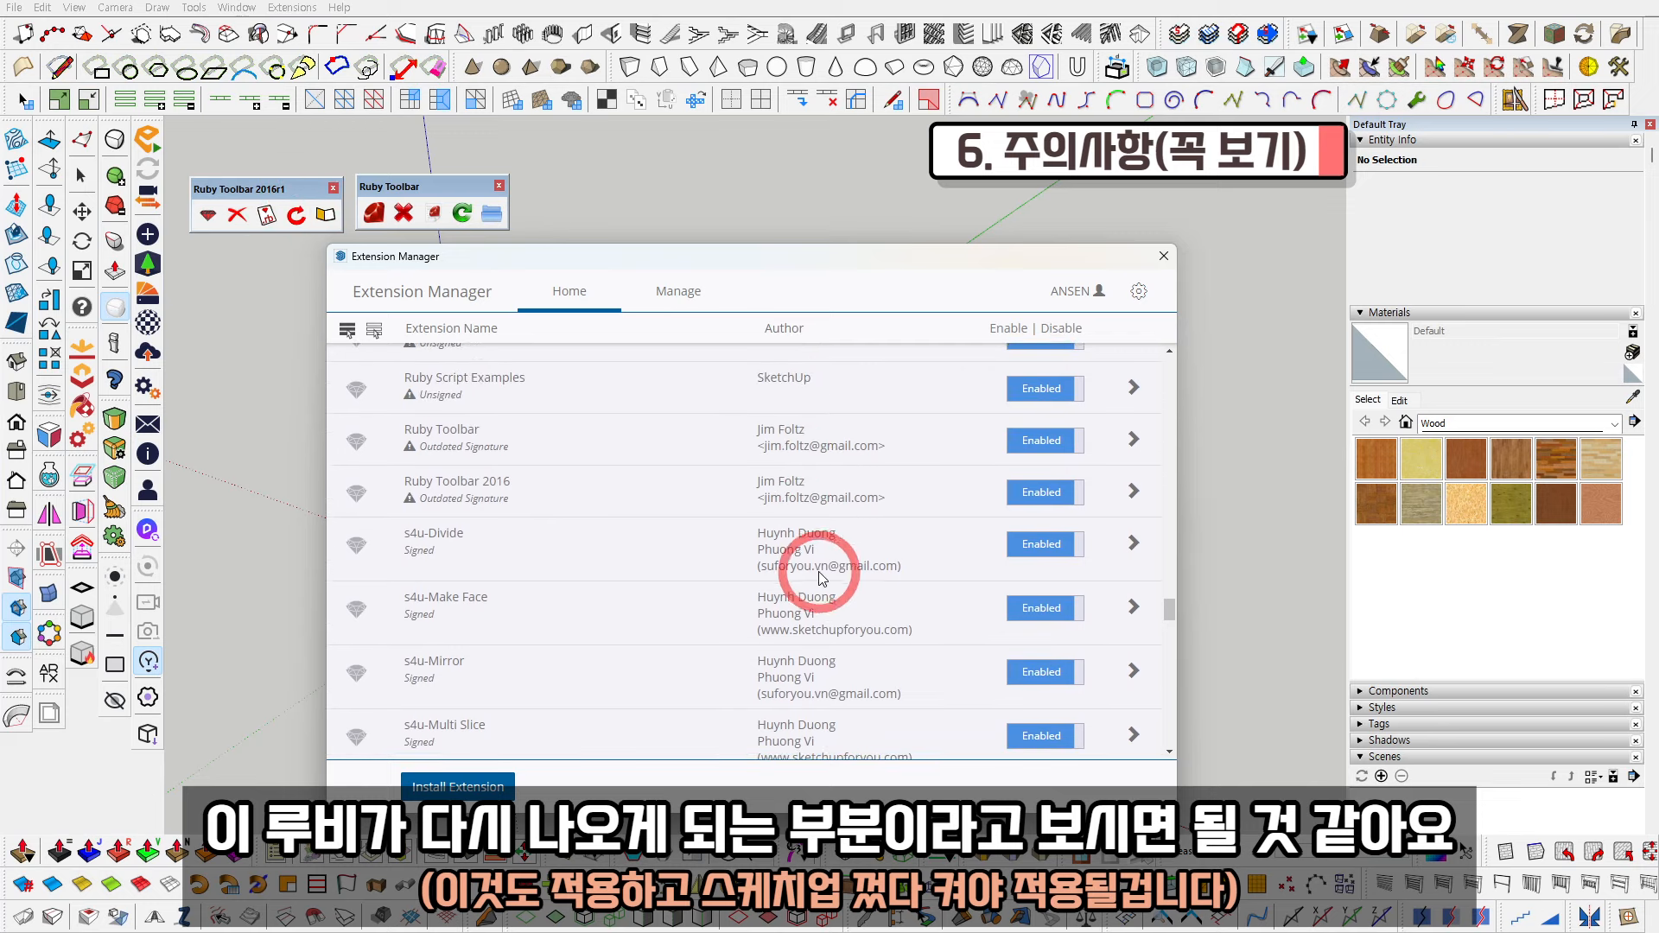
Return to the start of the extension list and view the update and uninstall options for the installed extensions
{"action": "scroll", "coordinate": [823, 578], "scroll_direction": "up", "scroll_amount": 15}
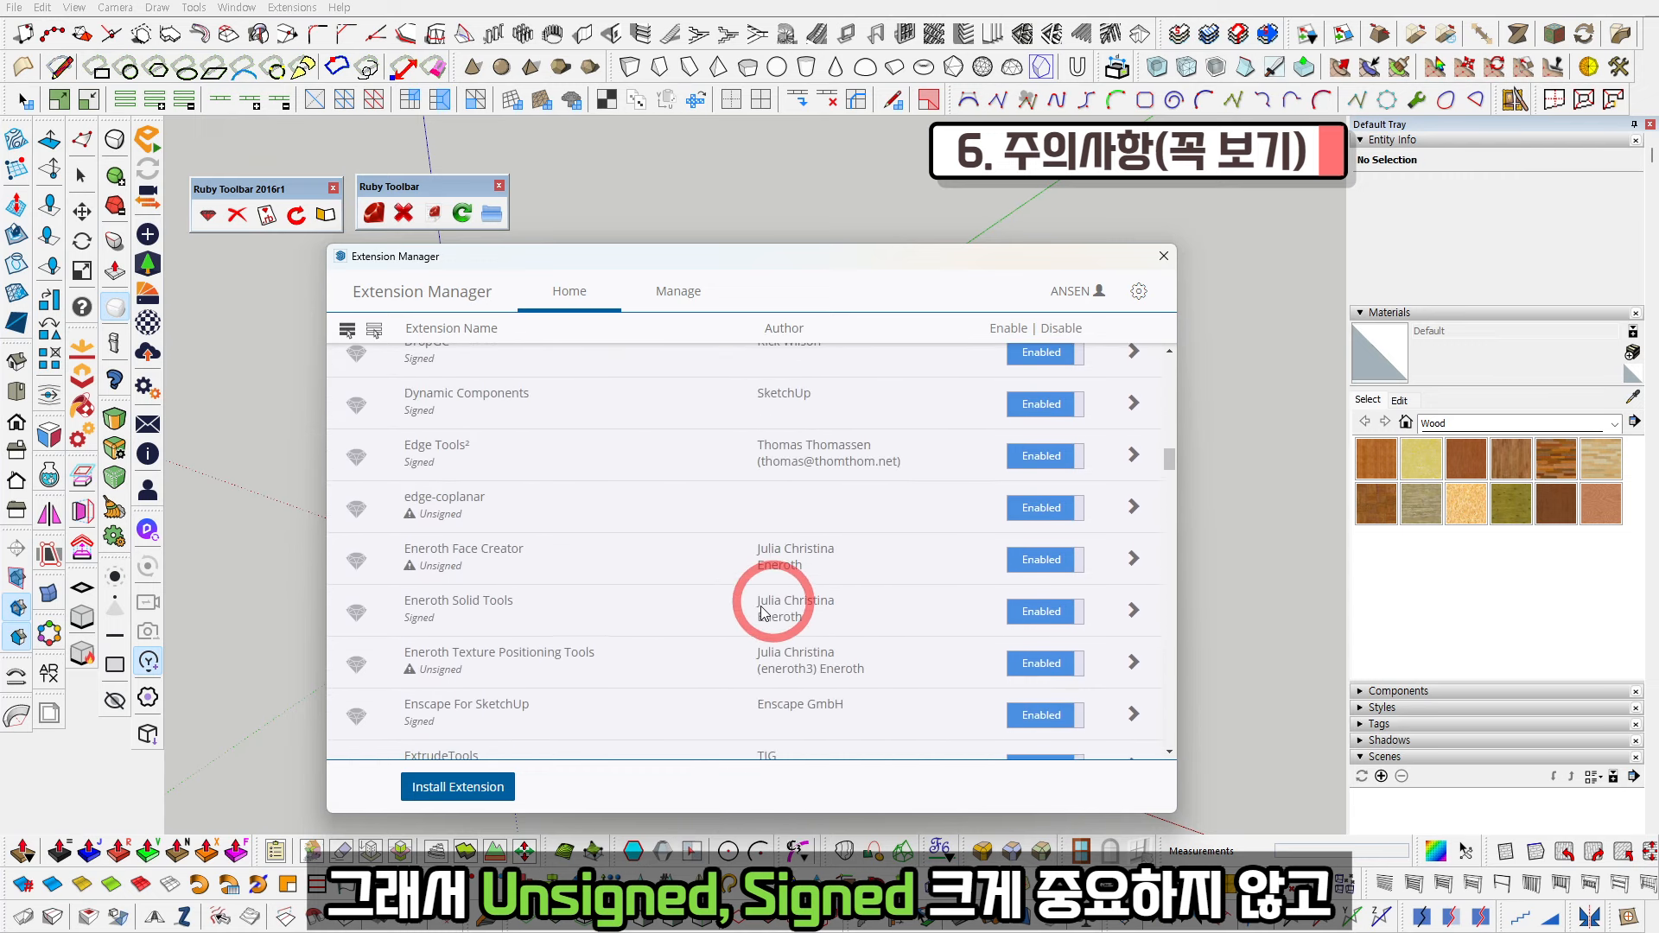
{"action": "scroll", "coordinate": [537, 604], "scroll_direction": "up", "scroll_amount": 15}
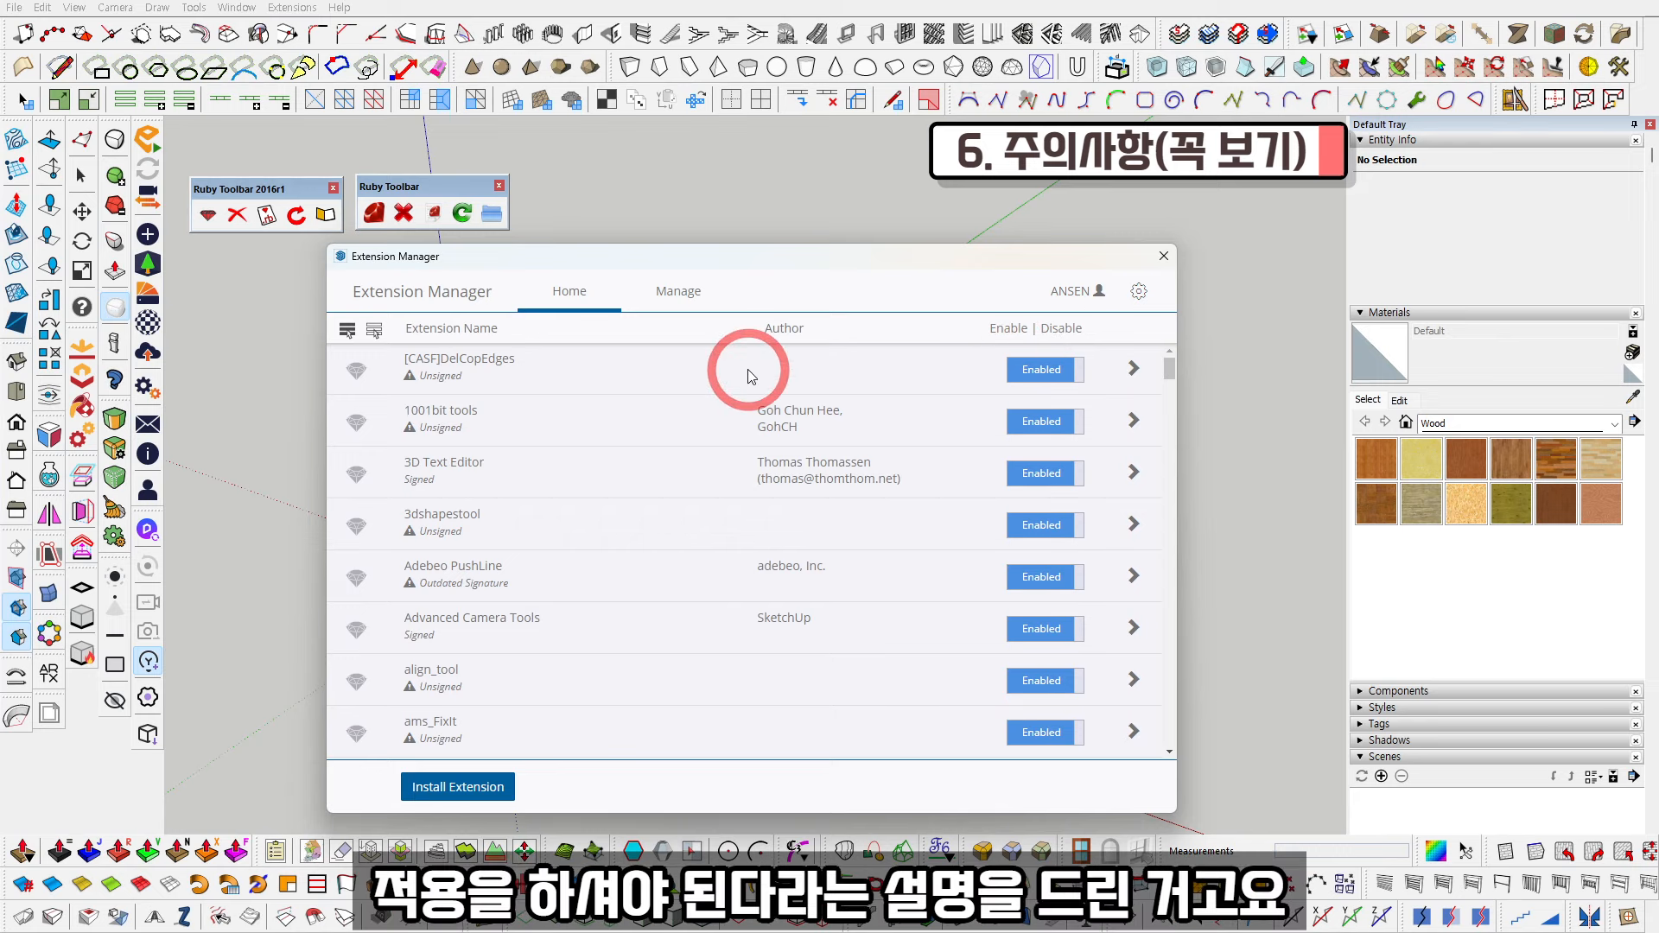
{"action": "left_click", "coordinate": [679, 291]}
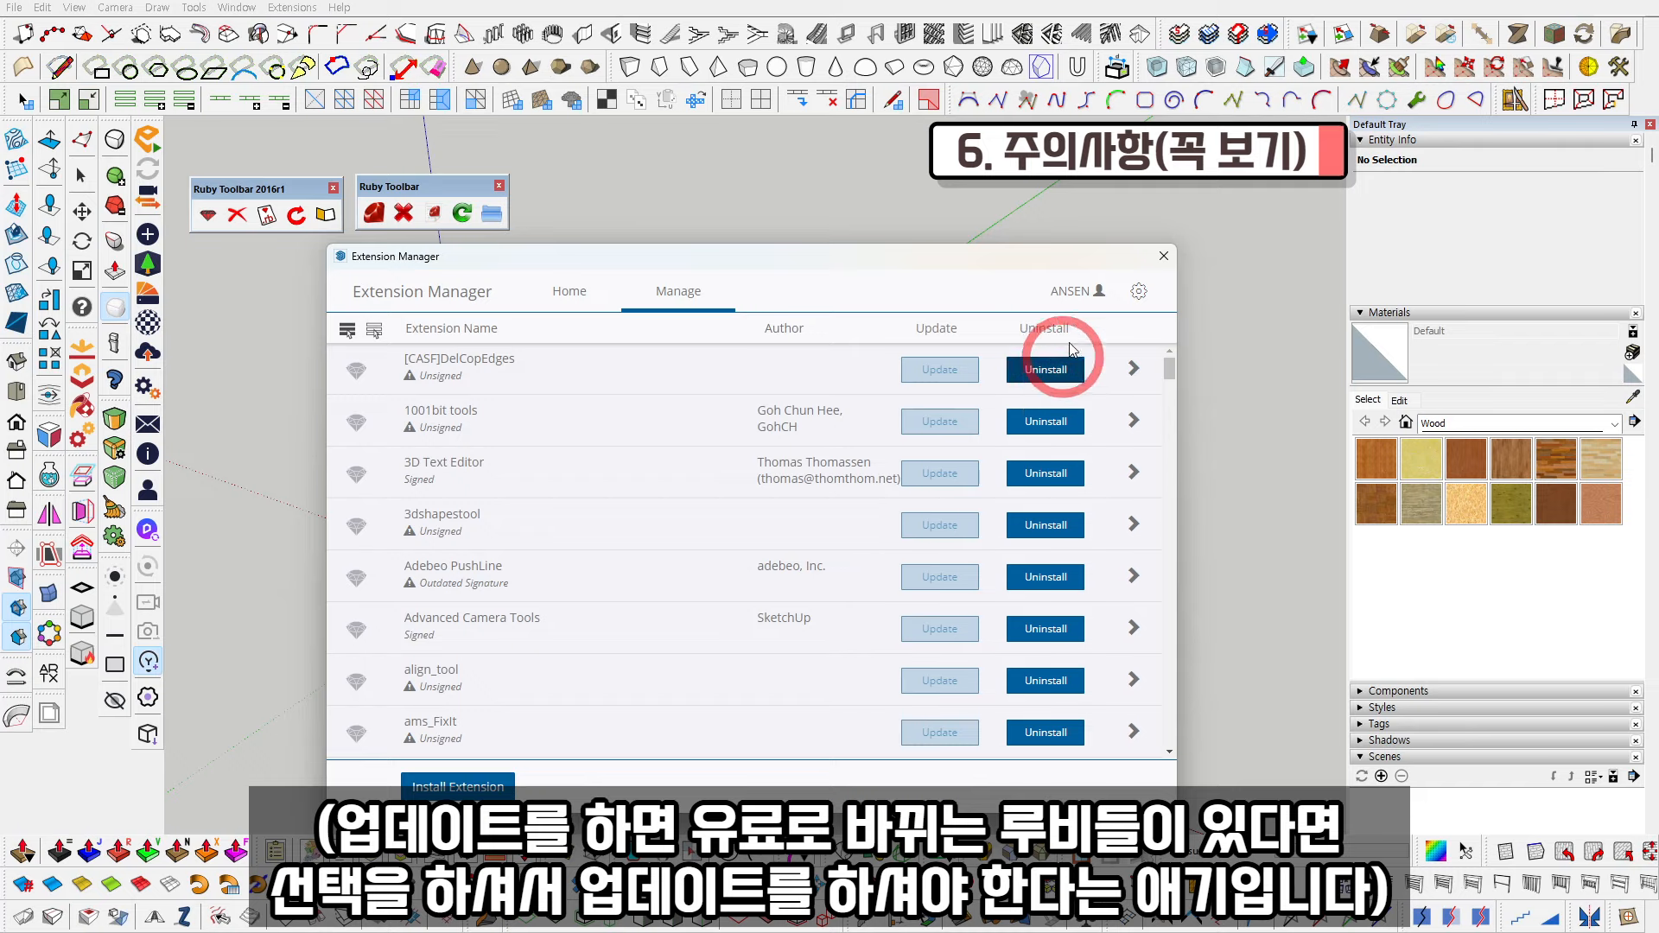
Try the Identified Extensions Only and Approve Unidentified Extensions loading policies, confirm Unrestricted, and move the Extension Manager window
{"action": "left_click", "coordinate": [1138, 294]}
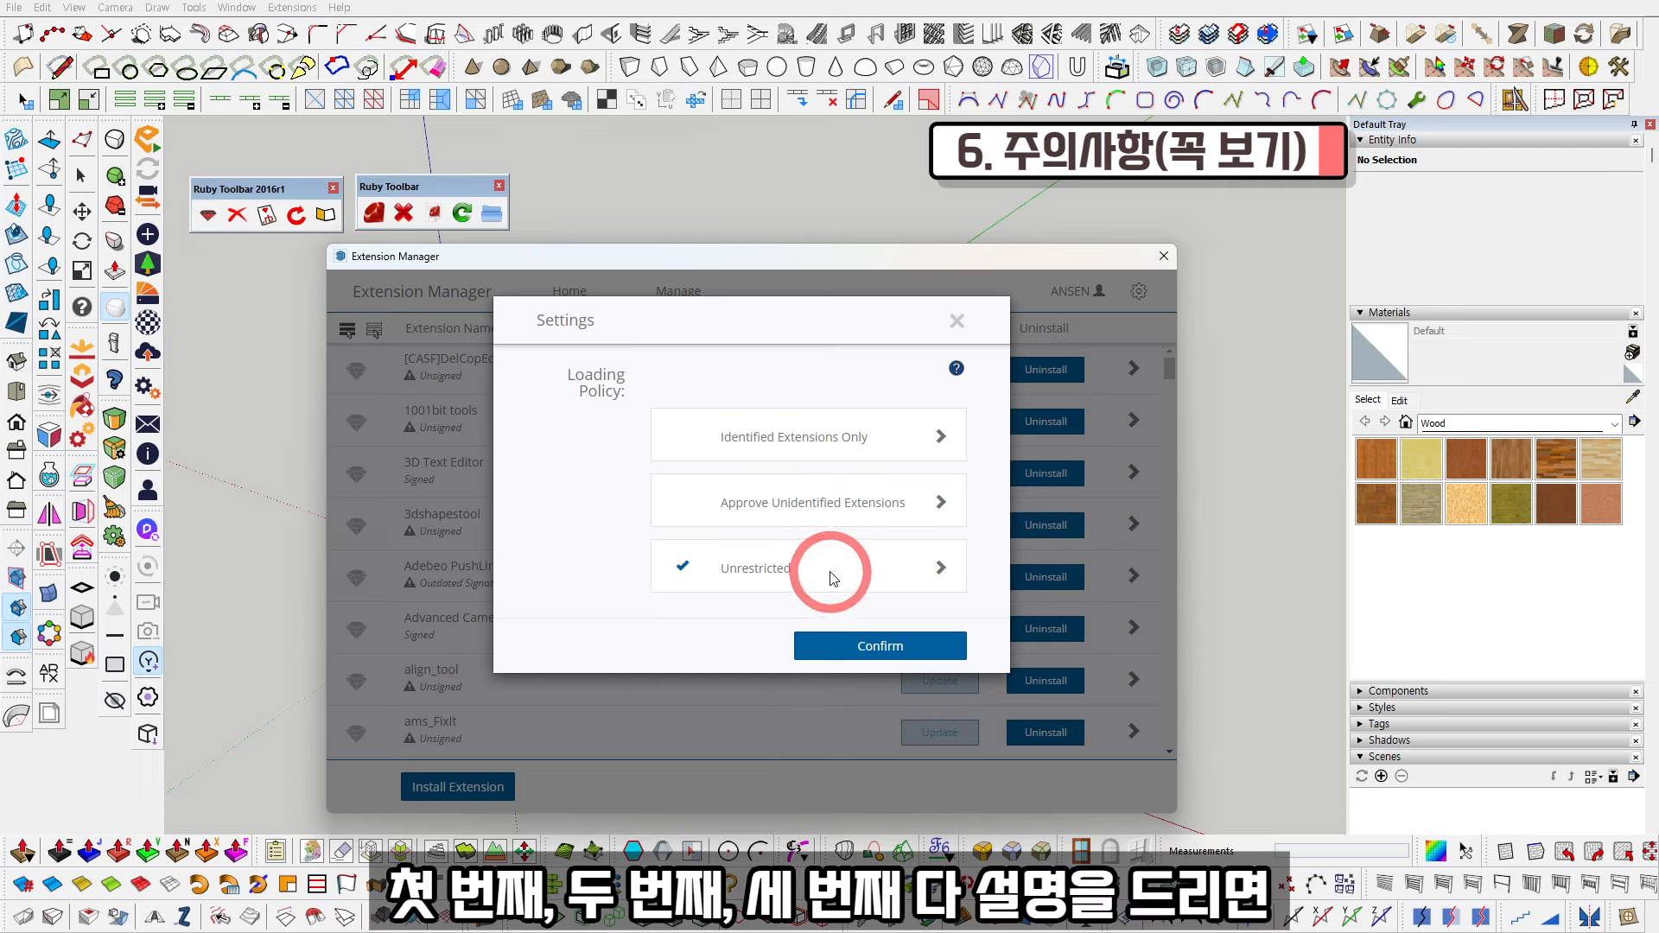
{"action": "left_click", "coordinate": [683, 438]}
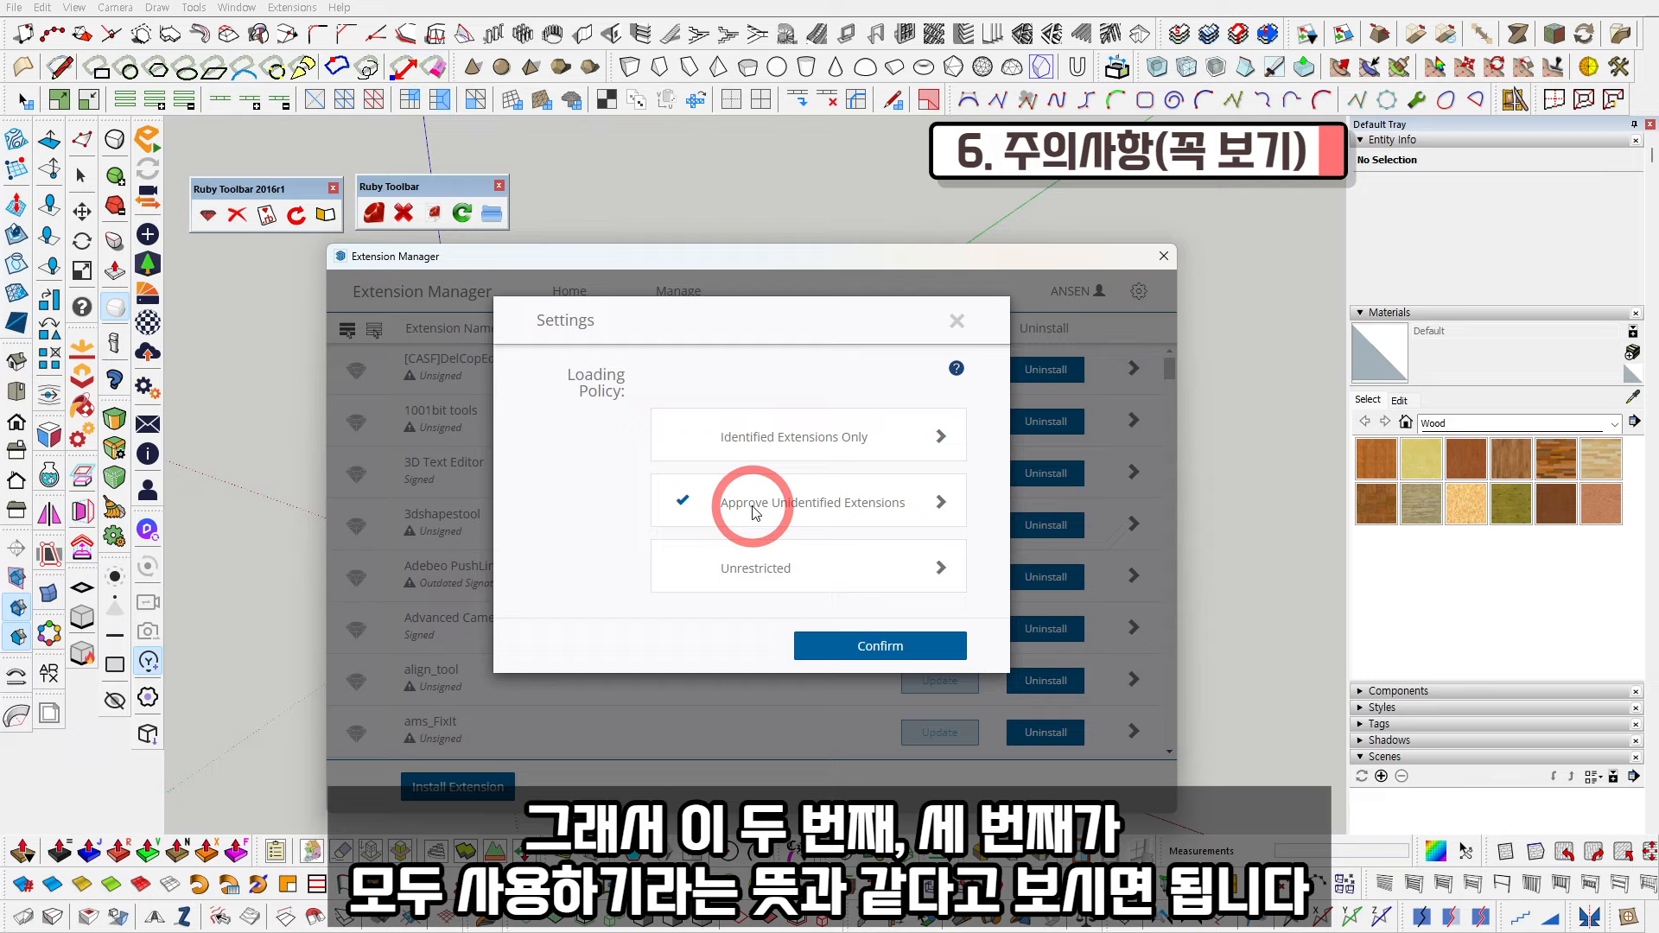
{"action": "left_click", "coordinate": [743, 562]}
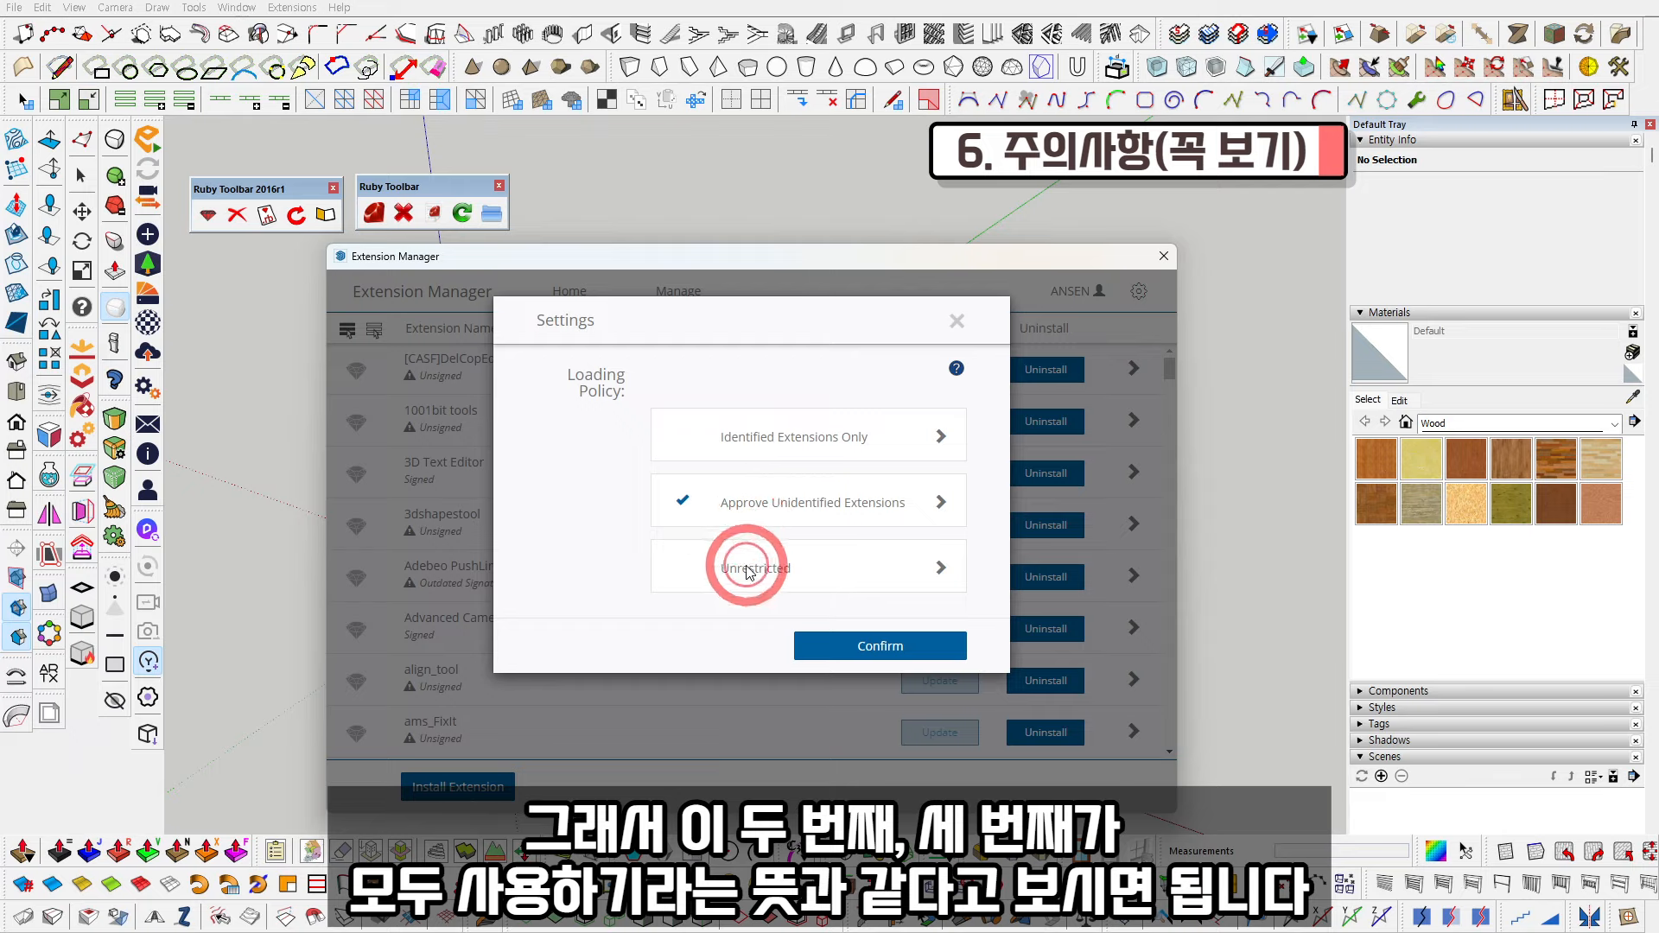
{"action": "left_click", "coordinate": [756, 516]}
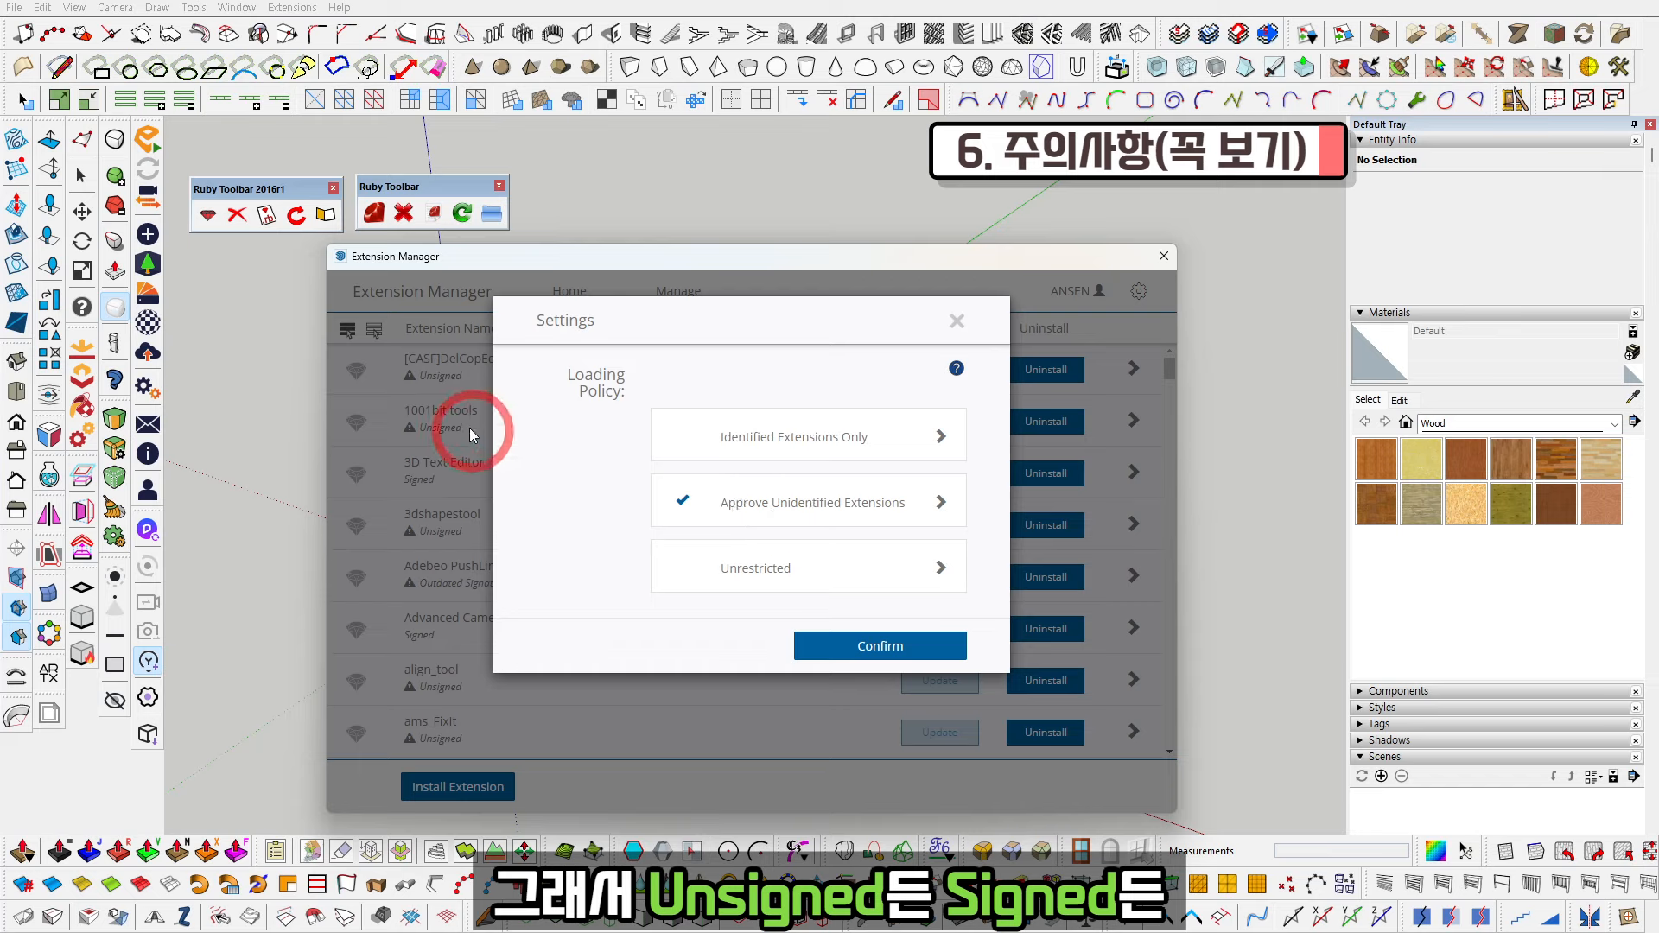
{"action": "left_click", "coordinate": [759, 571]}
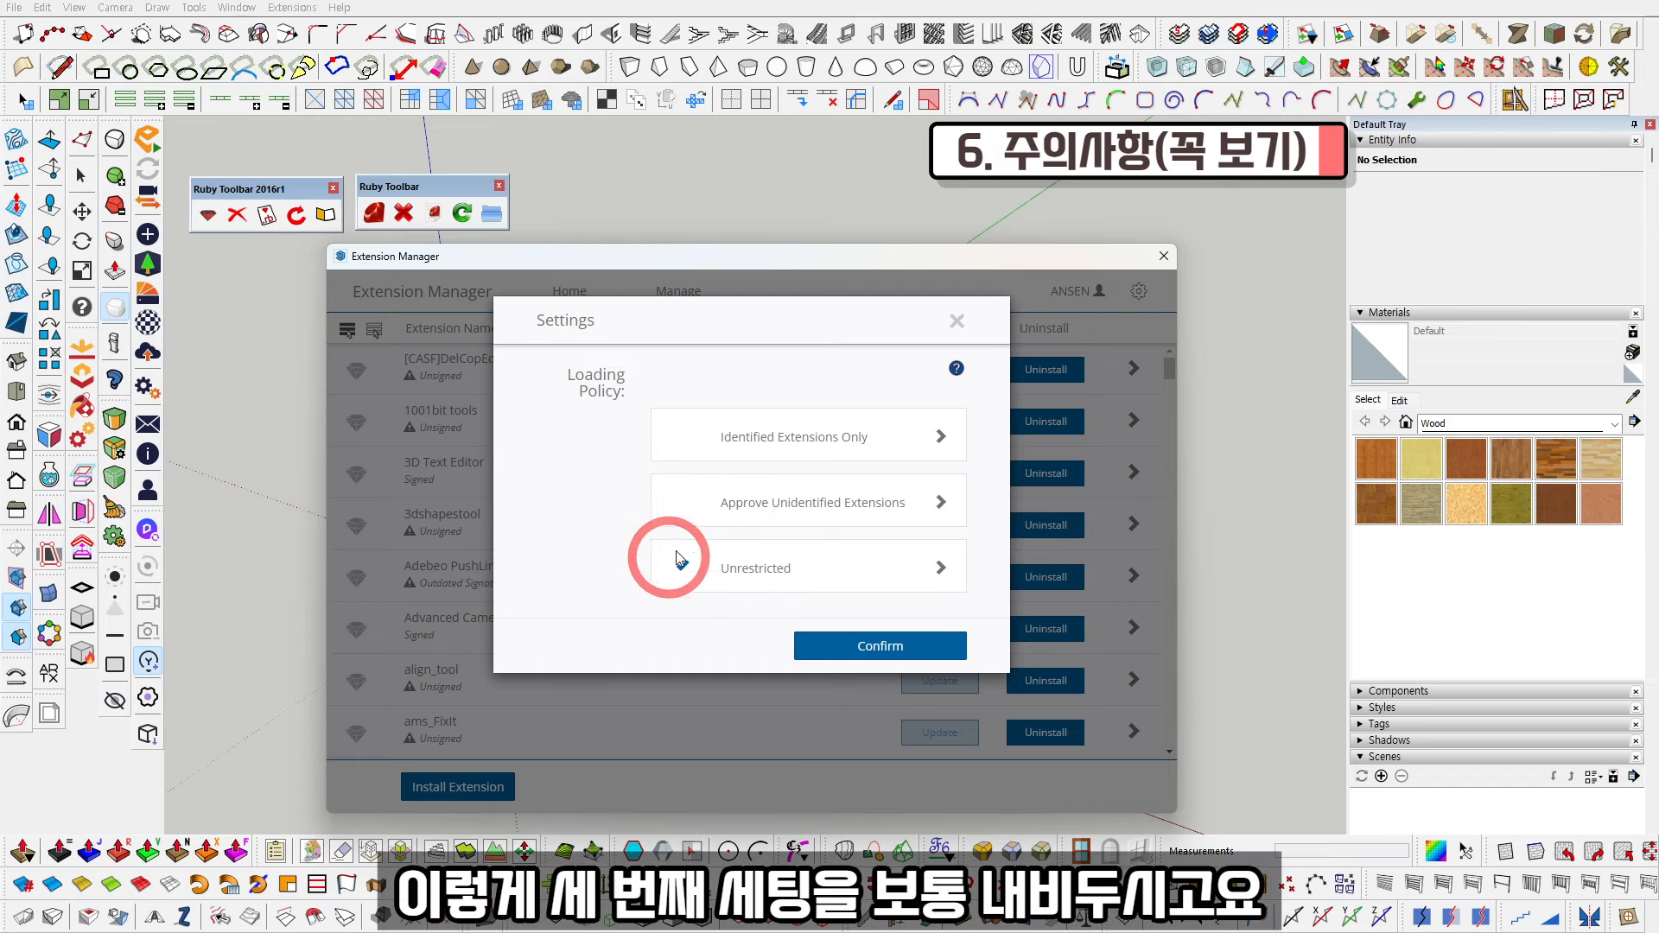
{"action": "left_click", "coordinate": [737, 511]}
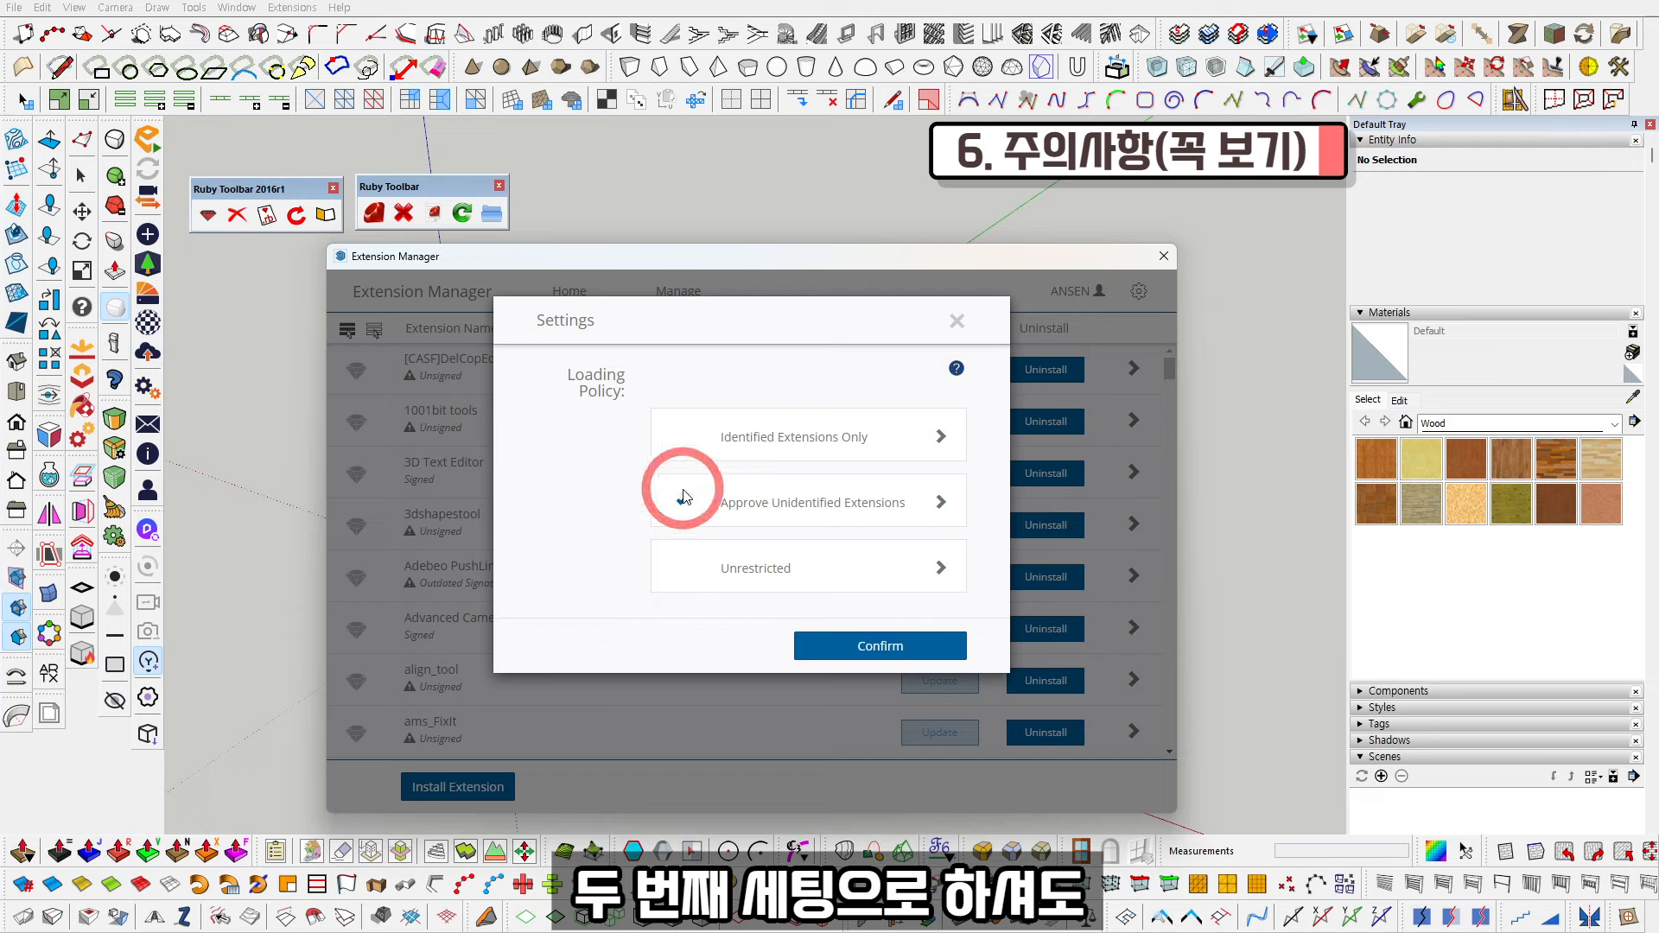
{"action": "left_click", "coordinate": [740, 577]}
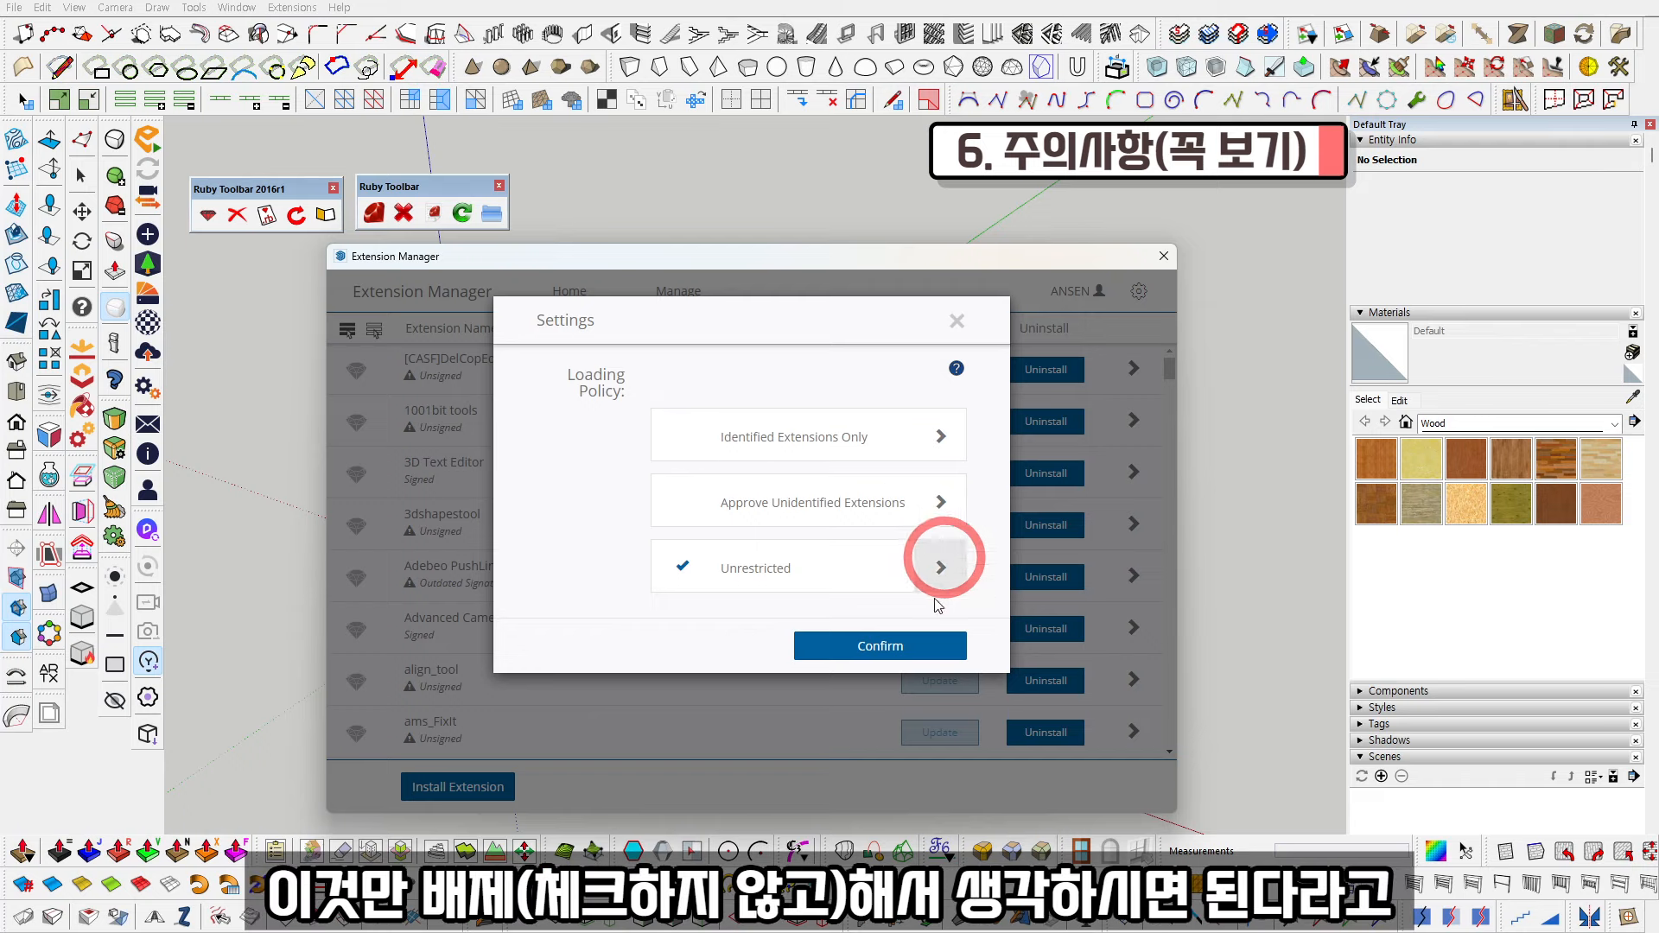
{"action": "left_click", "coordinate": [886, 648]}
{"action": "left_click_drag", "start_coordinate": [762, 270], "coordinate": [800, 218]}
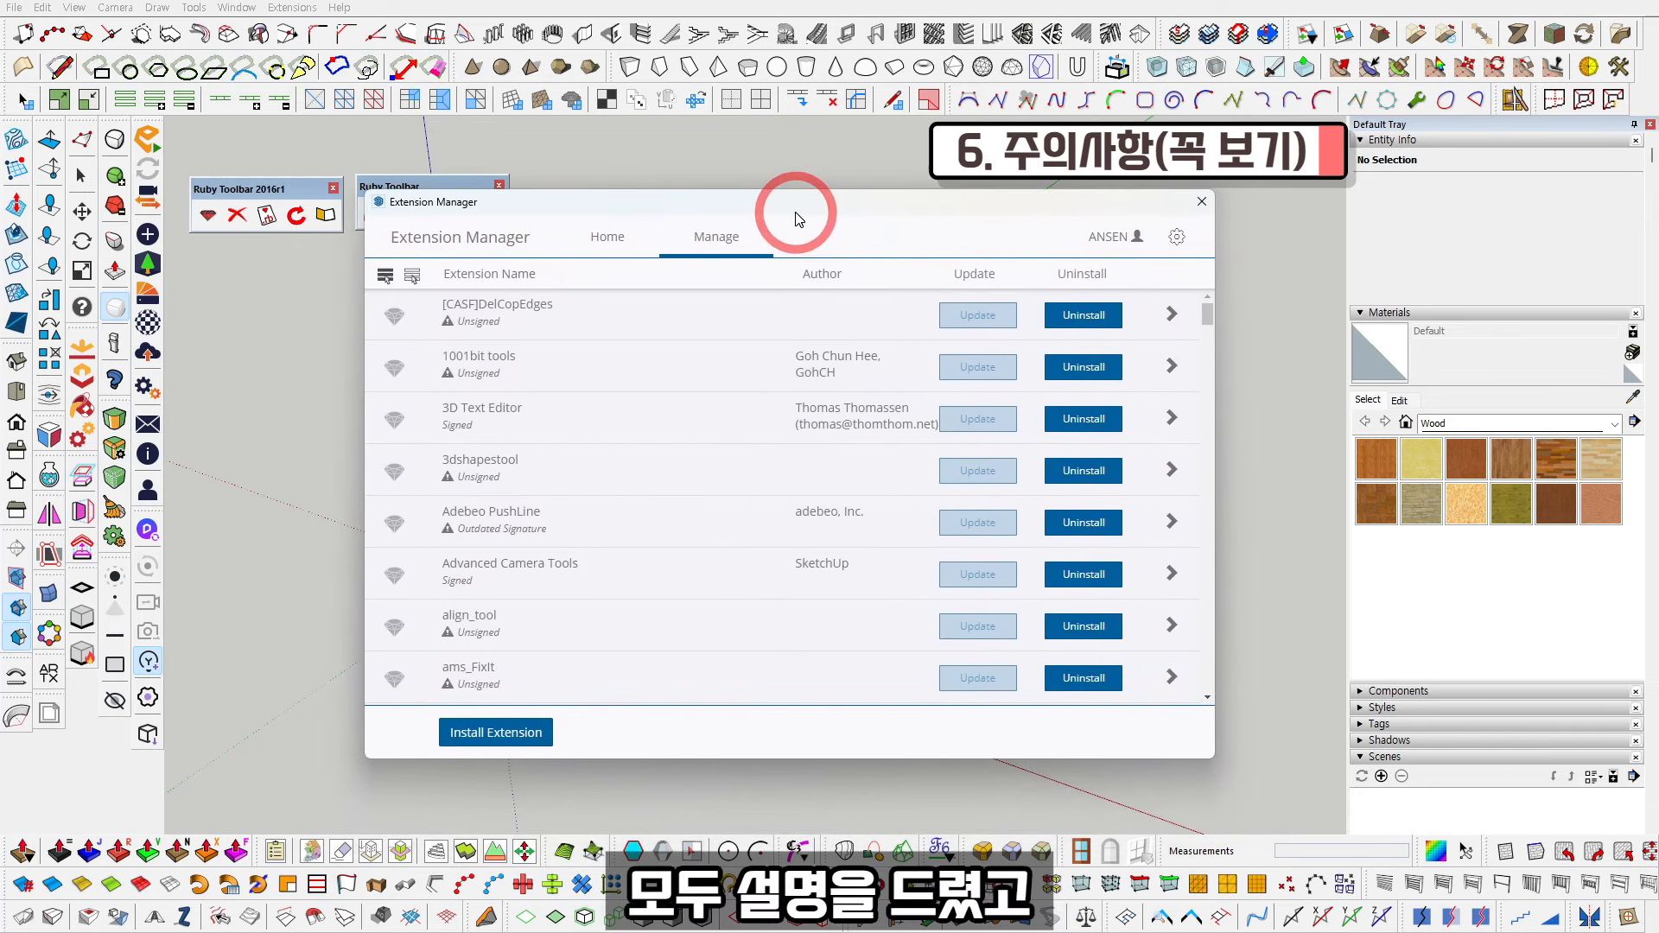